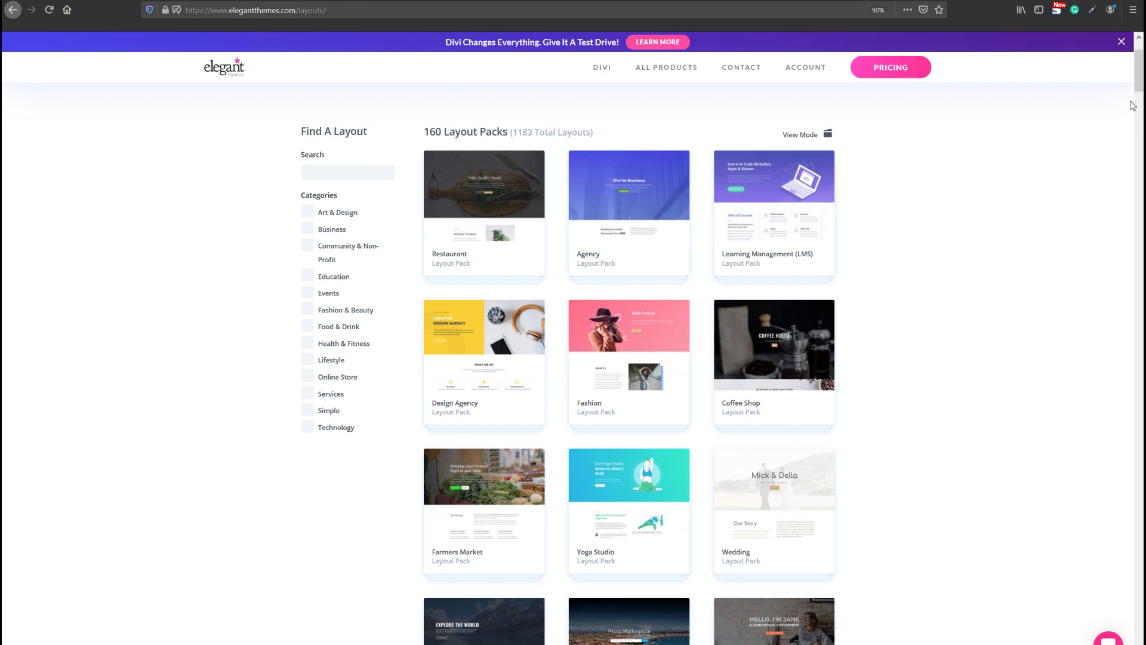
- Find the Stationery Shop layout pack in the layouts list and preview its Contact page layout
{"action": "left_click_drag", "start_coordinate": [1139, 88], "coordinate": [1129, 600]}
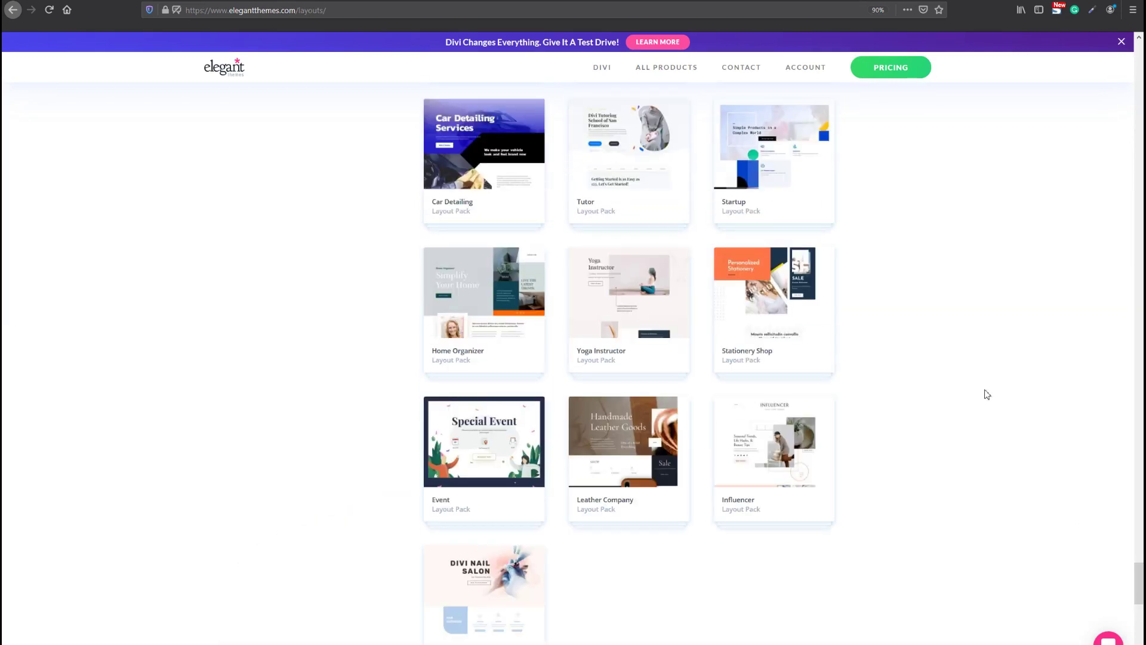
{"action": "left_click", "coordinate": [779, 290]}
{"action": "left_click", "coordinate": [732, 286]}
{"action": "left_click", "coordinate": [690, 286]}
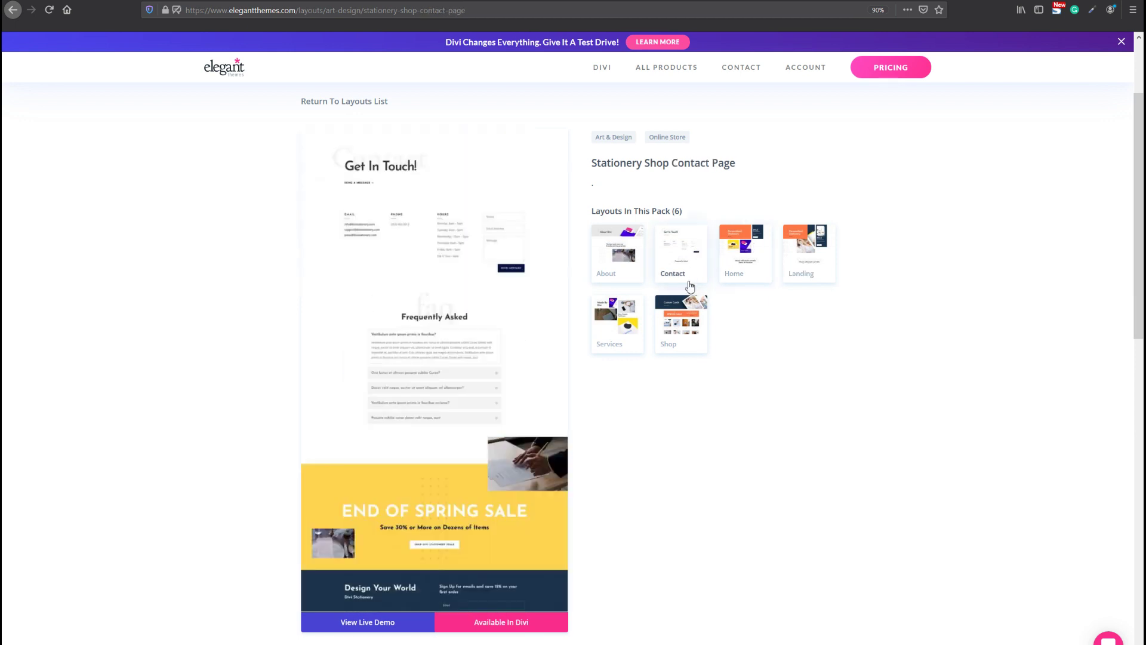
- Preview the pack's Shop, Services and Landing layouts, and open the live demo of the Landing page
{"action": "left_click", "coordinate": [685, 326]}
{"action": "left_click", "coordinate": [609, 326]}
{"action": "left_click", "coordinate": [811, 269]}
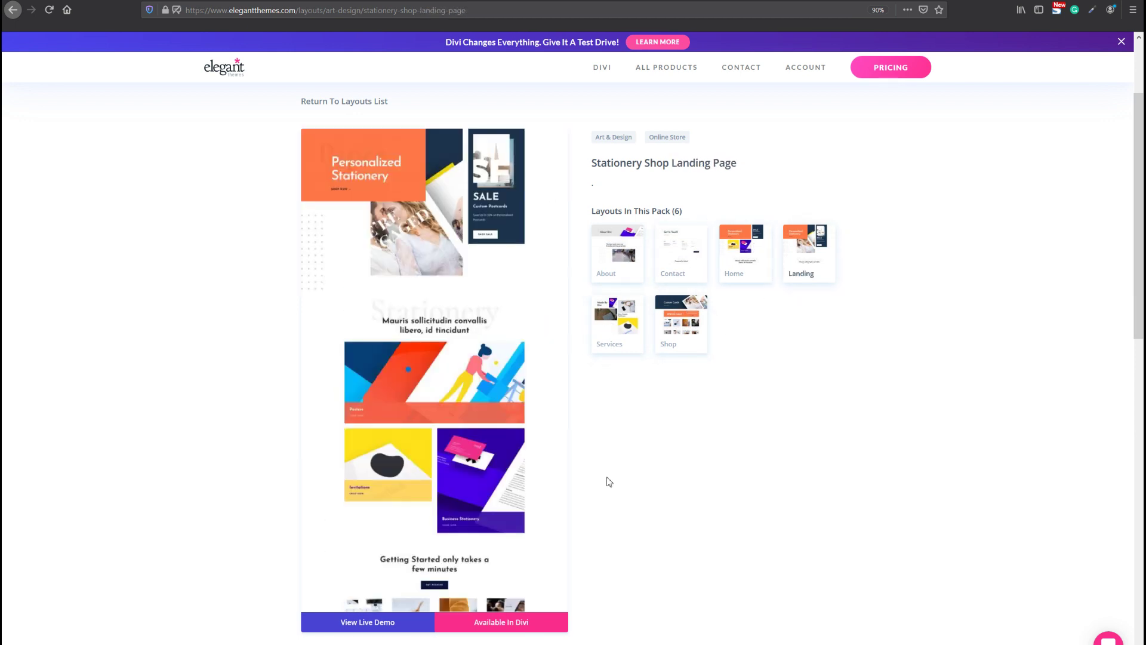
{"action": "left_click", "coordinate": [393, 622]}
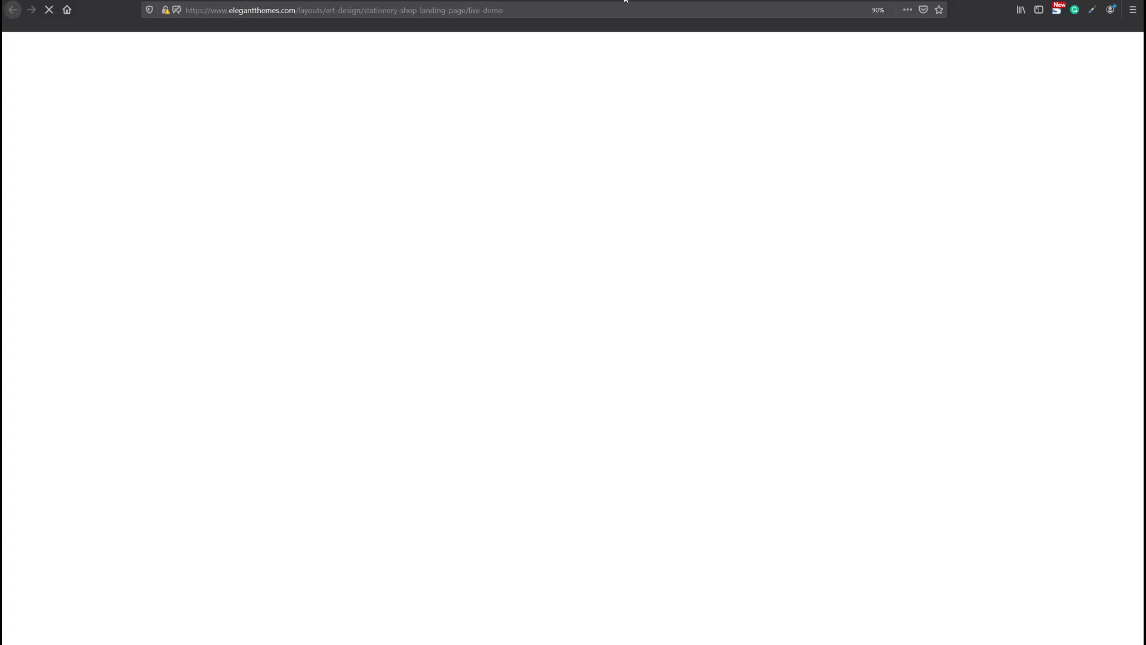
{"action": "key", "text": "alt+Left"}
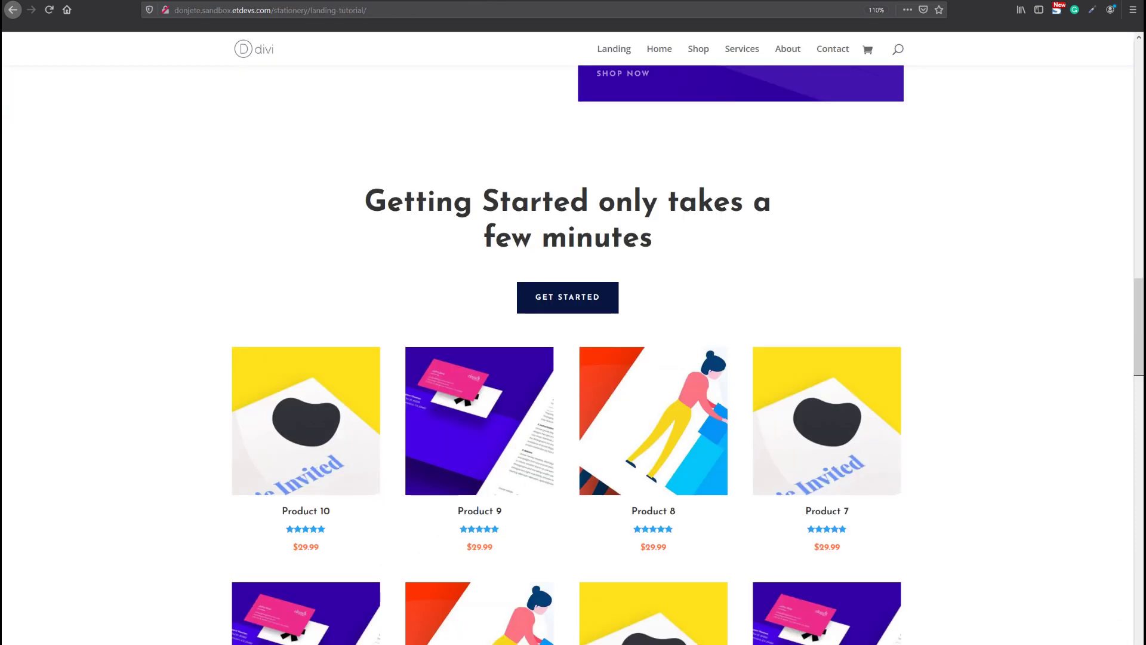
- Examine the desktop product grid under the "Getting Started only takes a few minutes" heading on the landing-tutorial page
{"action": "scroll", "coordinate": [939, 325], "scroll_direction": "up", "scroll_amount": 2}
{"action": "scroll", "coordinate": [941, 327], "scroll_direction": "down", "scroll_amount": 1}
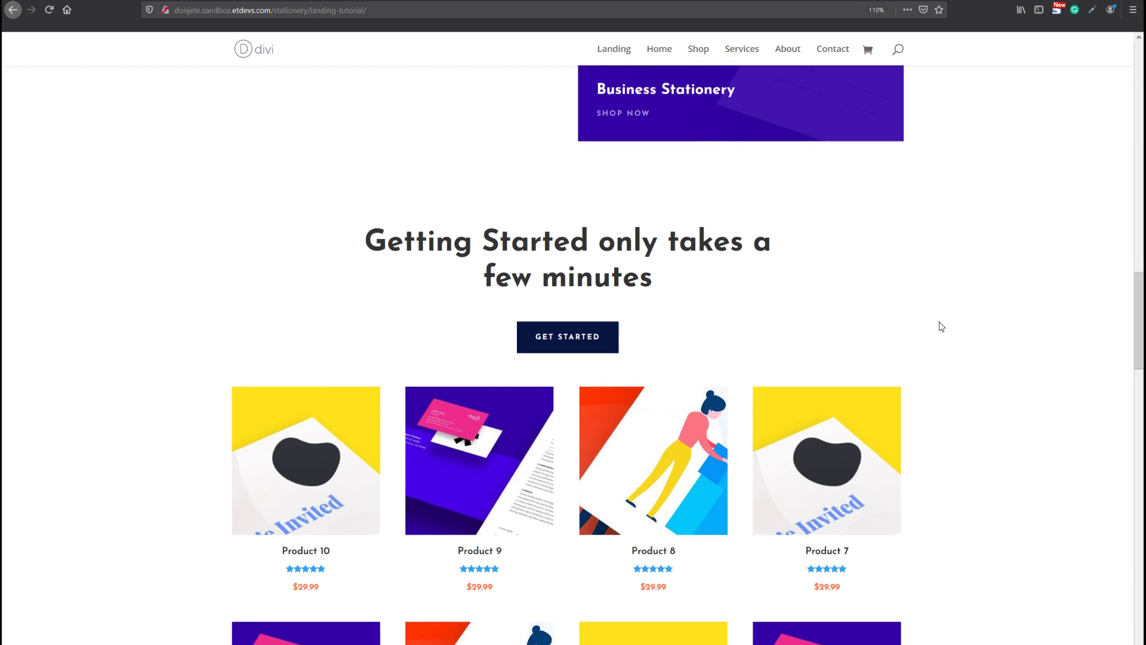
{"action": "scroll", "coordinate": [941, 327], "scroll_direction": "down", "scroll_amount": 1}
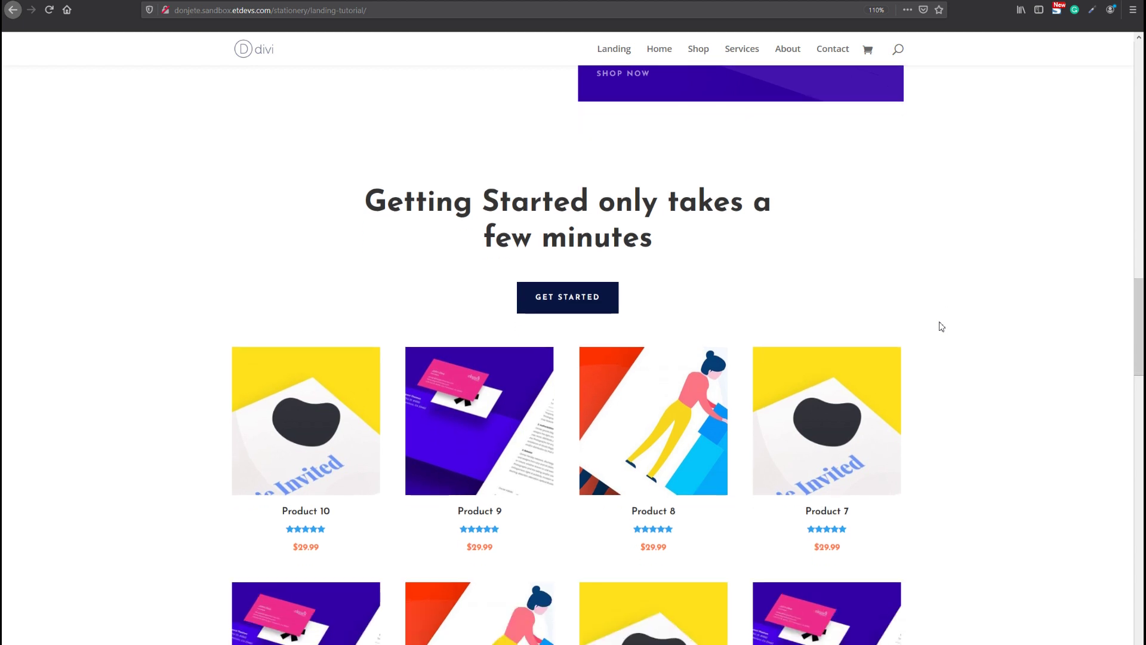
{"action": "scroll", "coordinate": [871, 258], "scroll_direction": "down", "scroll_amount": 1}
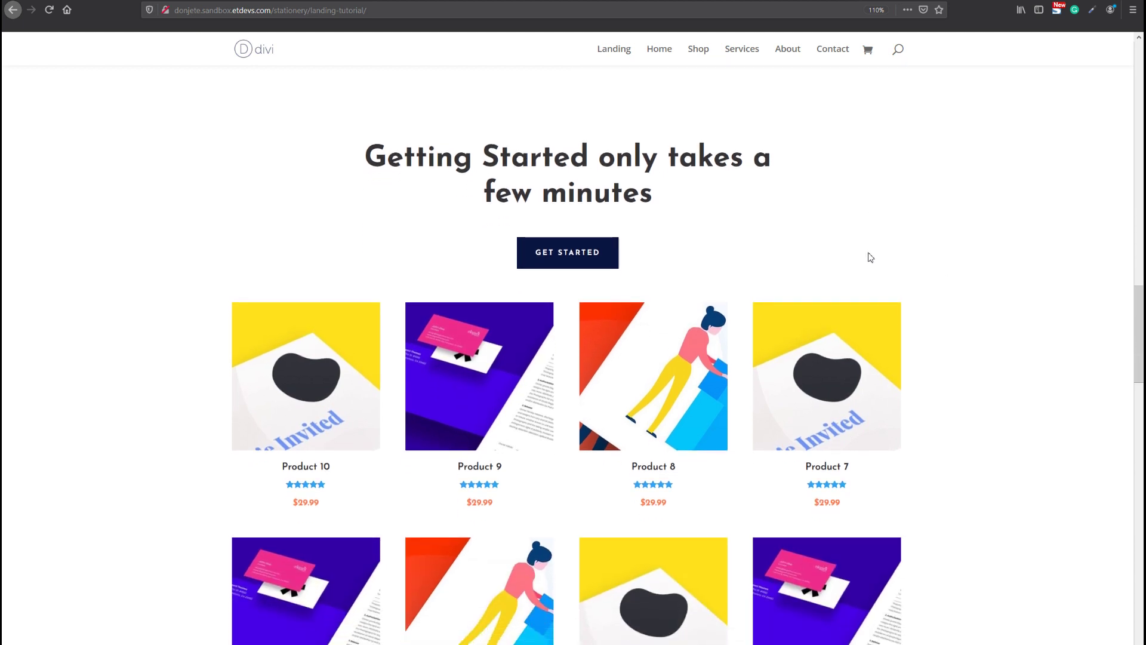
{"action": "scroll", "coordinate": [871, 257], "scroll_direction": "down", "scroll_amount": 1}
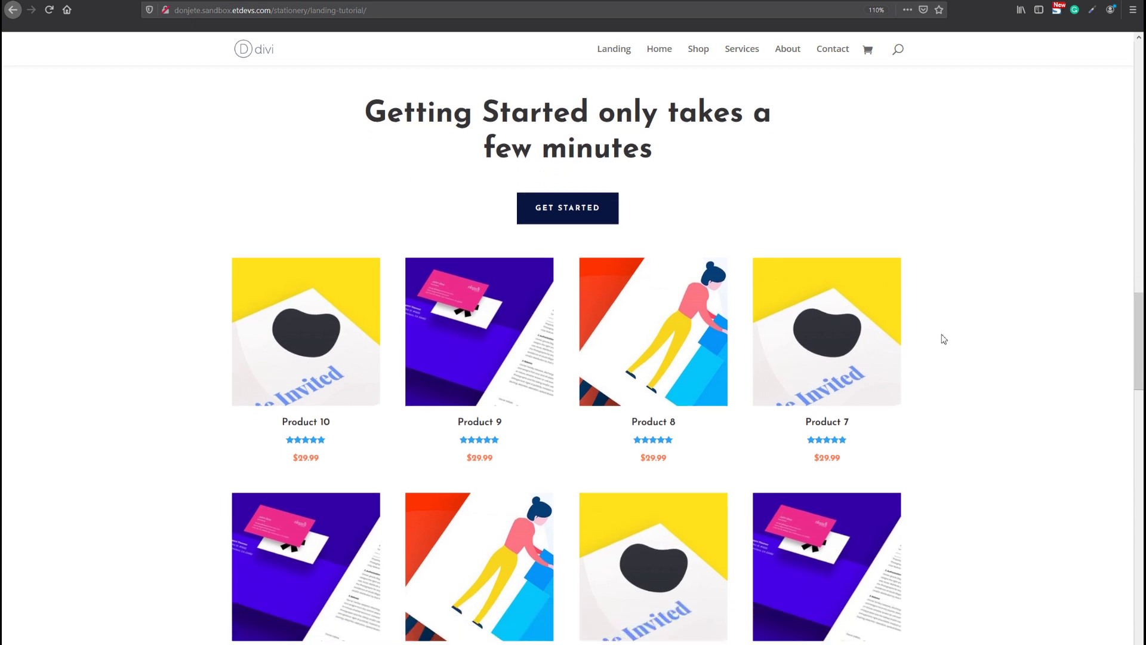
{"action": "scroll", "coordinate": [789, 234], "scroll_direction": "down", "scroll_amount": 3}
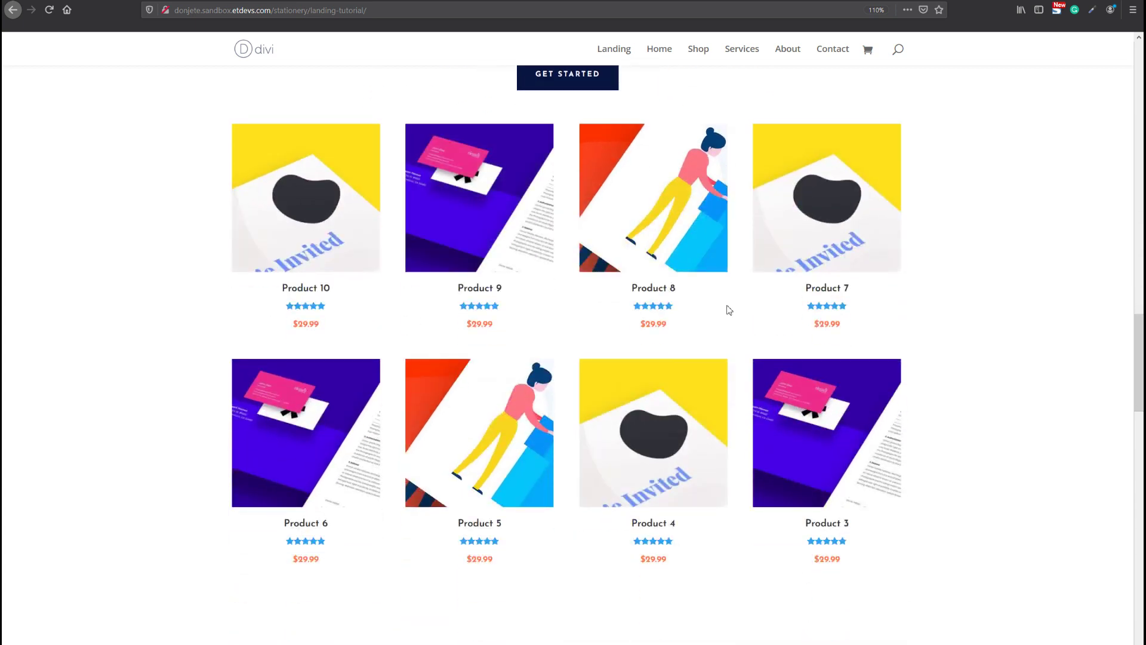
{"action": "scroll", "coordinate": [963, 264], "scroll_direction": "up", "scroll_amount": 3}
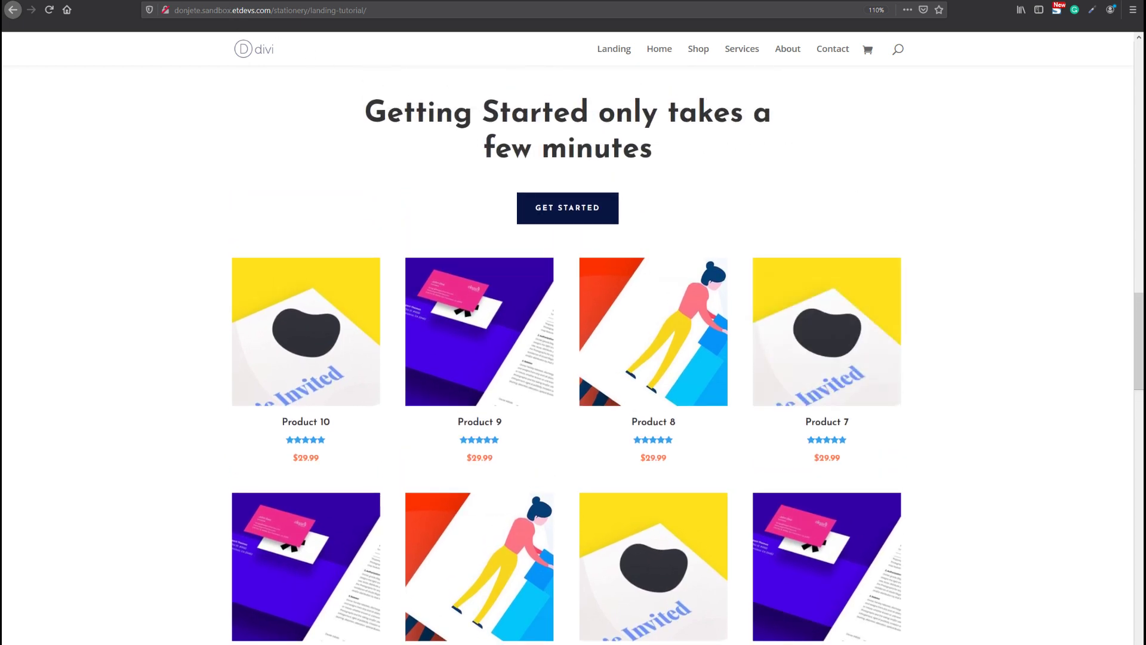
- Show the landing-tutorial page in the responsive mobile preview and look through its products along the horizontal row
{"action": "key", "text": "ctrl+shift+i"}
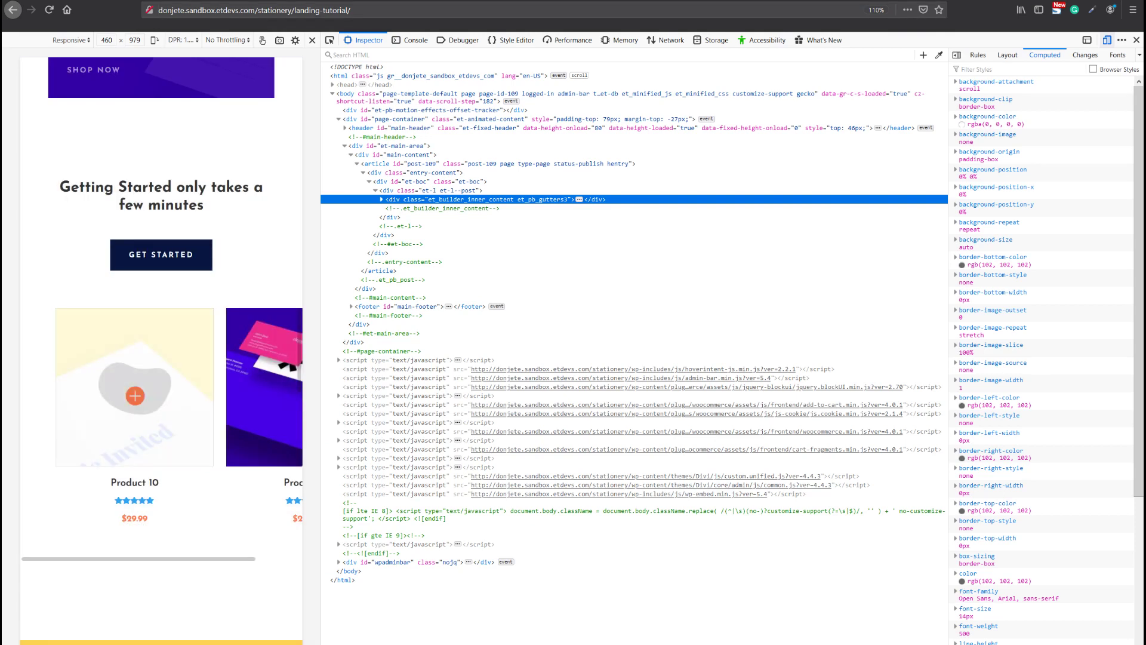
{"action": "left_click_drag", "start_coordinate": [204, 562], "coordinate": [415, 564]}
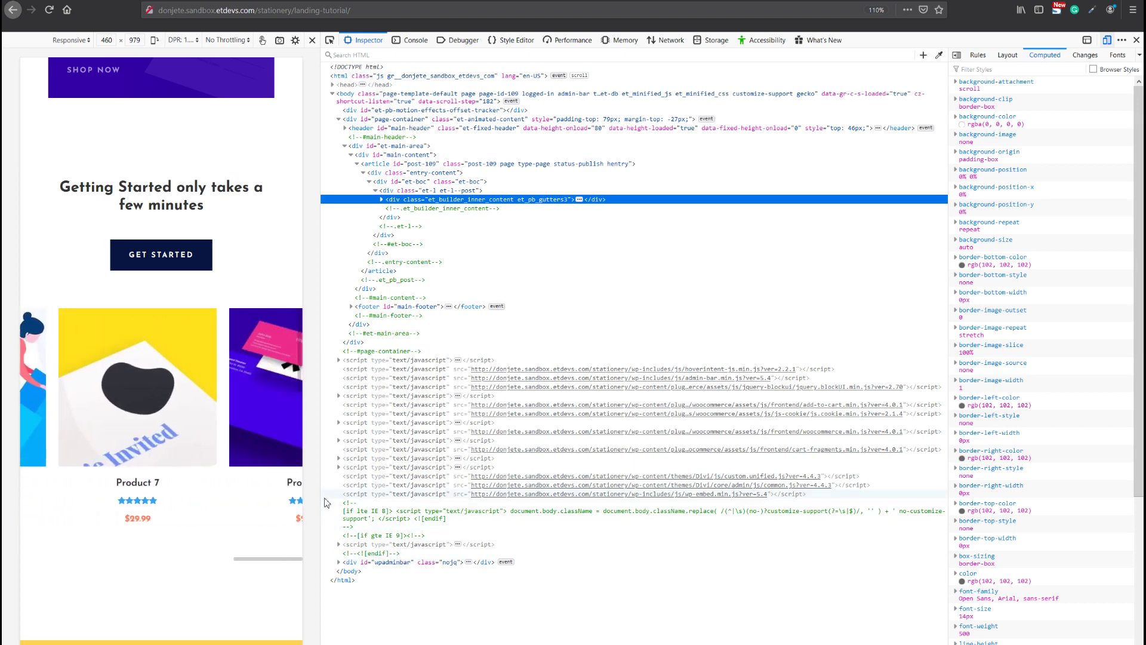
{"action": "scroll", "coordinate": [268, 471], "scroll_direction": "right", "scroll_amount": 3}
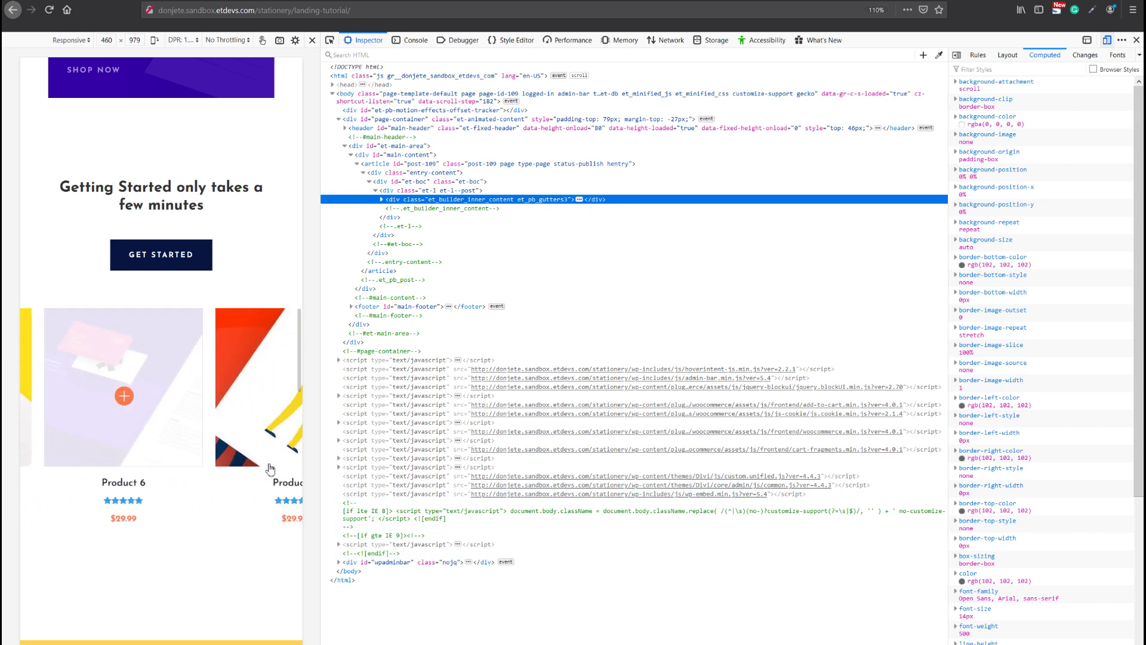
{"action": "scroll", "coordinate": [270, 469], "scroll_direction": "right", "scroll_amount": 4}
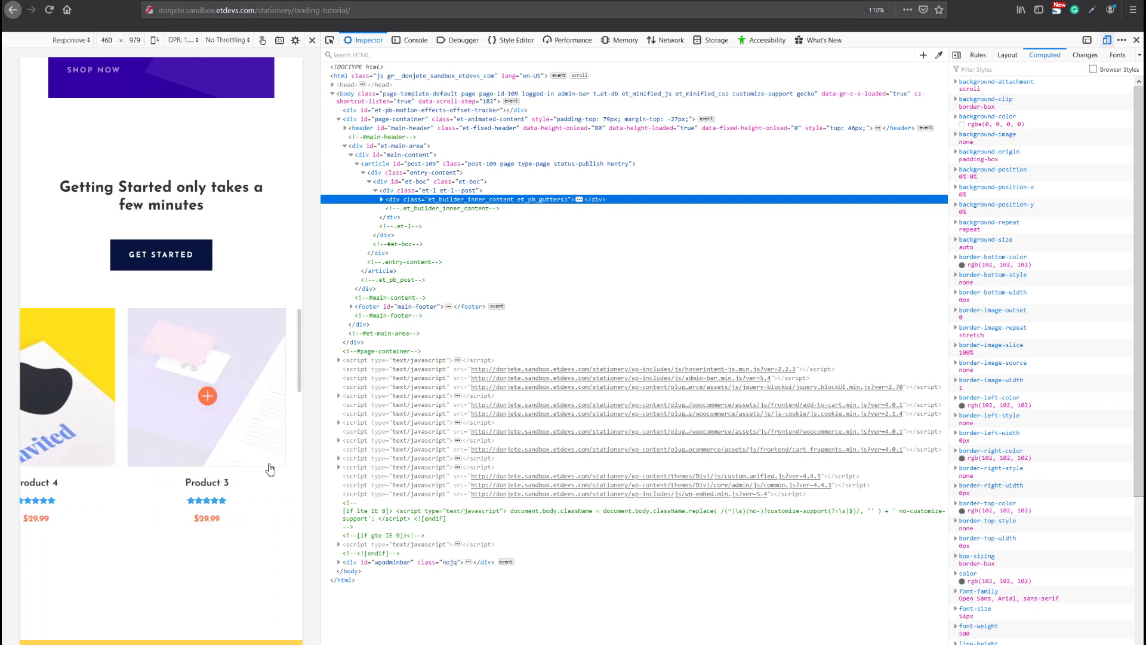
- Check the mobile product row at 80% and 110% page zoom, looking through it again from Product 10
{"action": "key", "text": "ctrl+minus"}
{"action": "key", "text": "ctrl+minus"}
{"action": "key", "text": "ctrl+minus"}
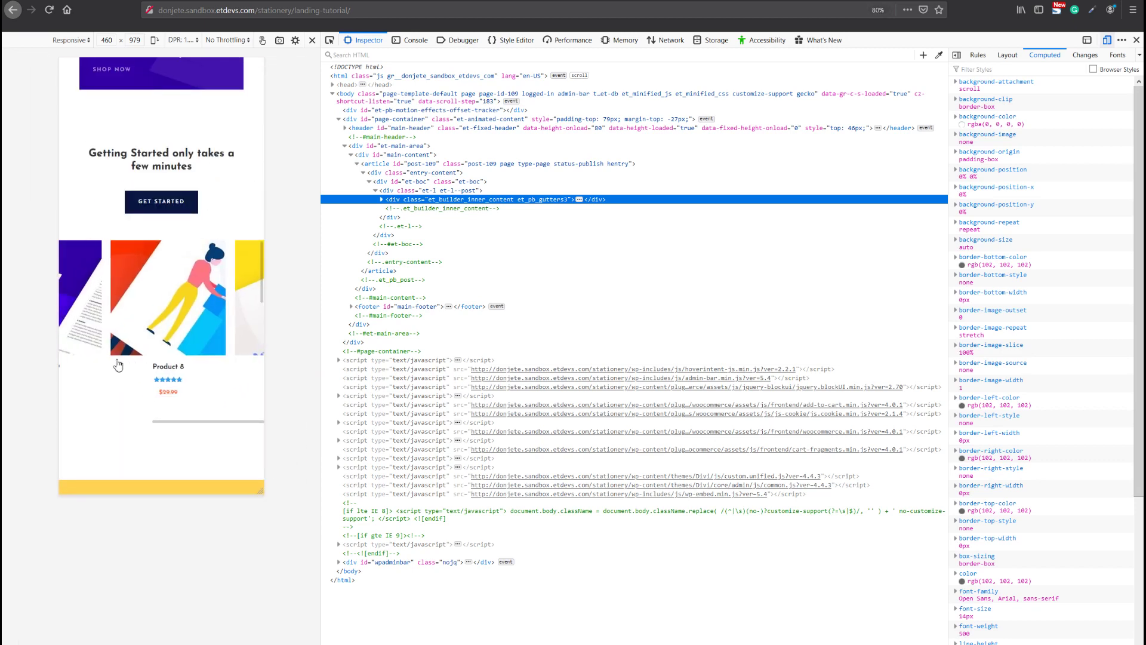
{"action": "key", "text": "ctrl+plus"}
{"action": "key", "text": "ctrl+plus"}
{"action": "key", "text": "ctrl+plus"}
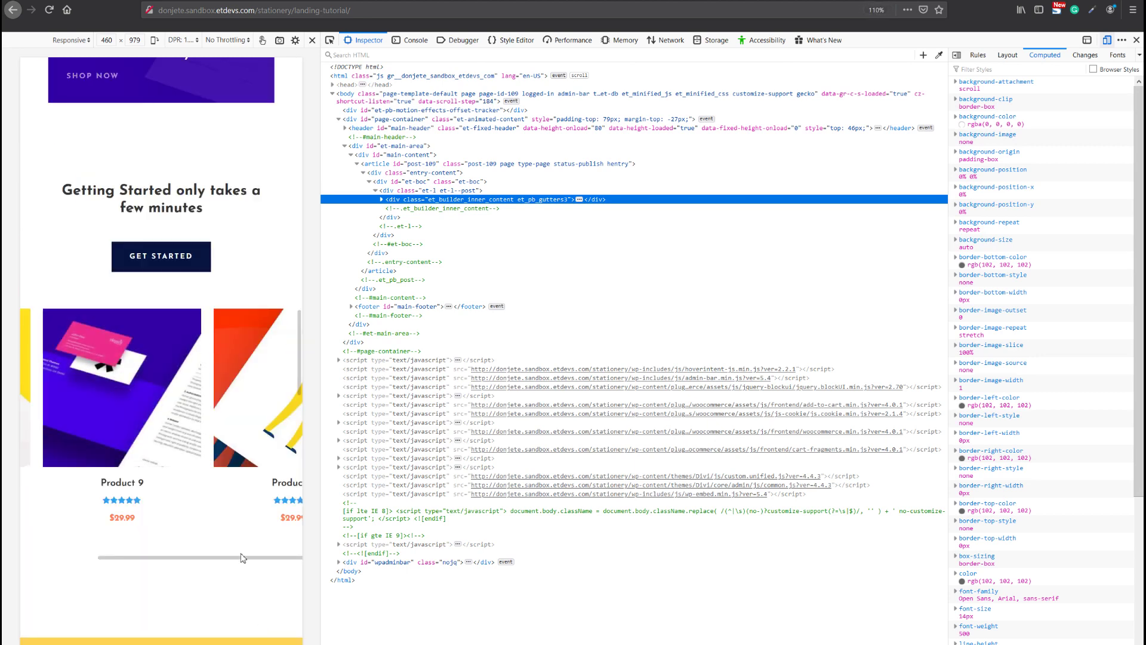
{"action": "left_click_drag", "start_coordinate": [236, 563], "coordinate": [120, 545]}
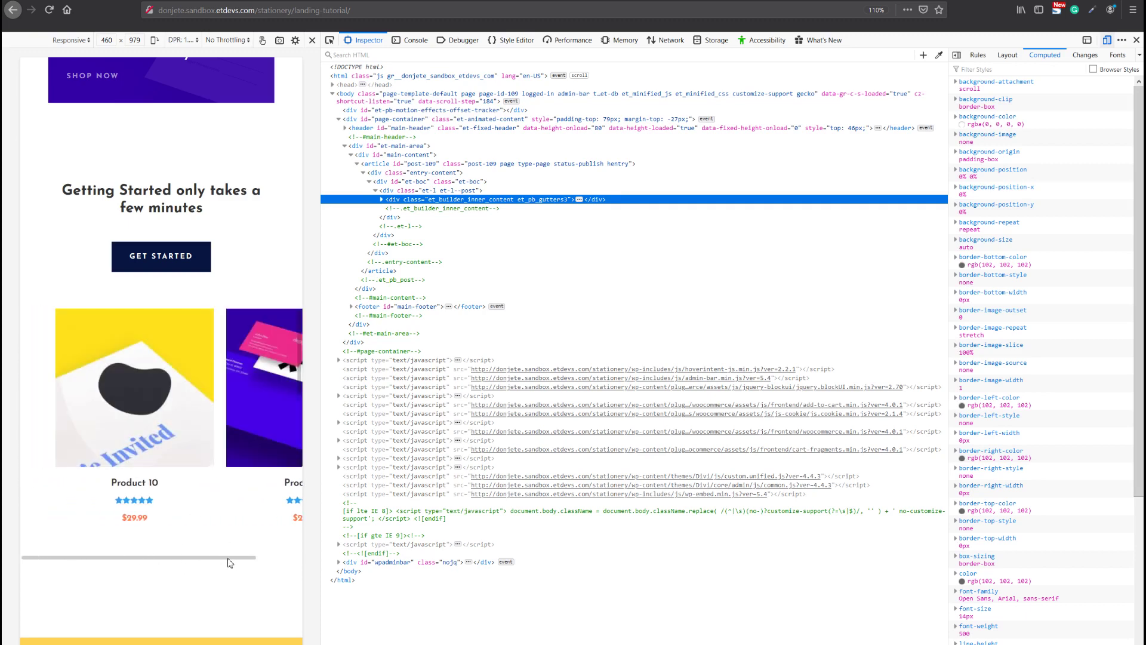
{"action": "scroll", "coordinate": [230, 562], "scroll_direction": "right", "scroll_amount": 5}
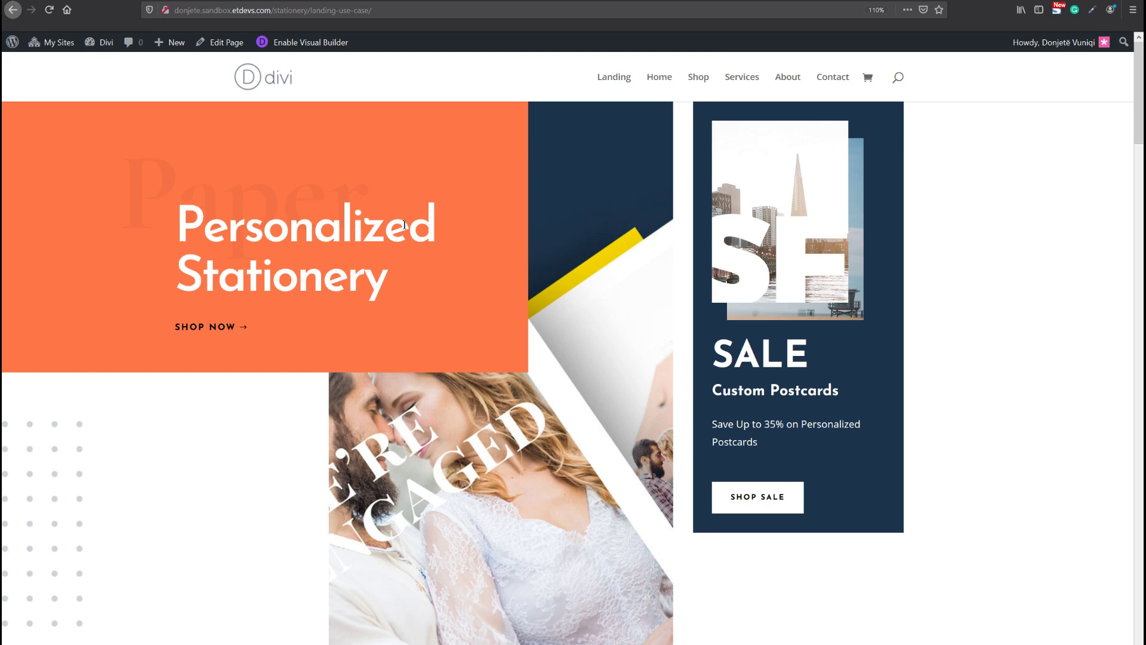
- Review the landing-use-case page from the hero section down to its four-product row
{"action": "scroll", "coordinate": [405, 228], "scroll_direction": "down", "scroll_amount": 8}
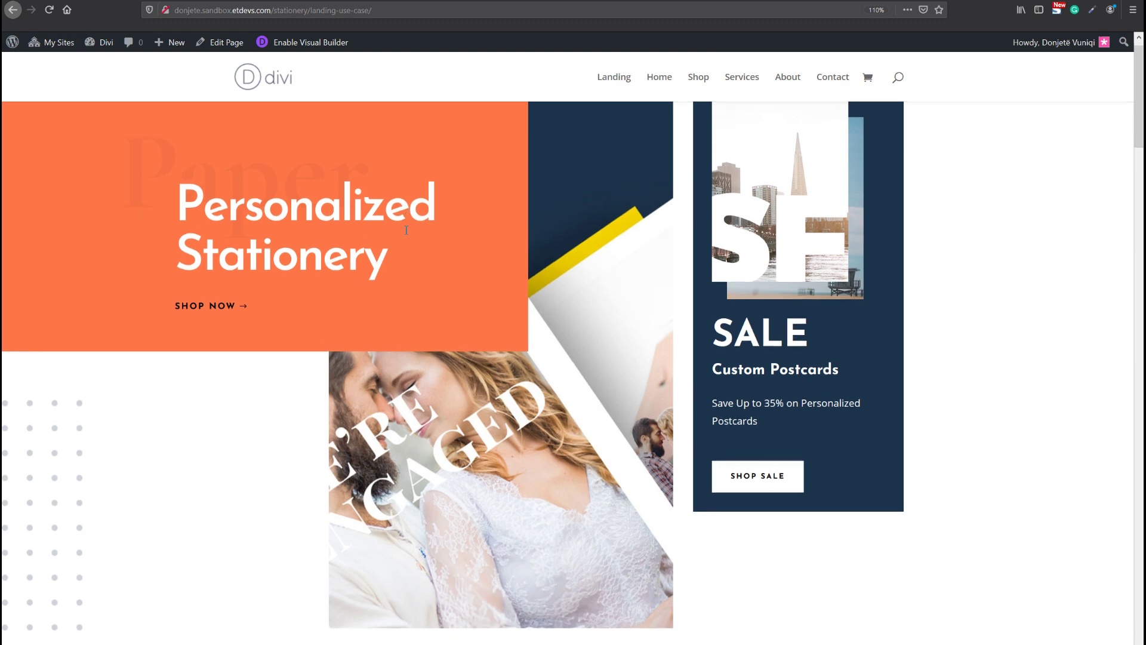
{"action": "scroll", "coordinate": [571, 248], "scroll_direction": "down", "scroll_amount": 15}
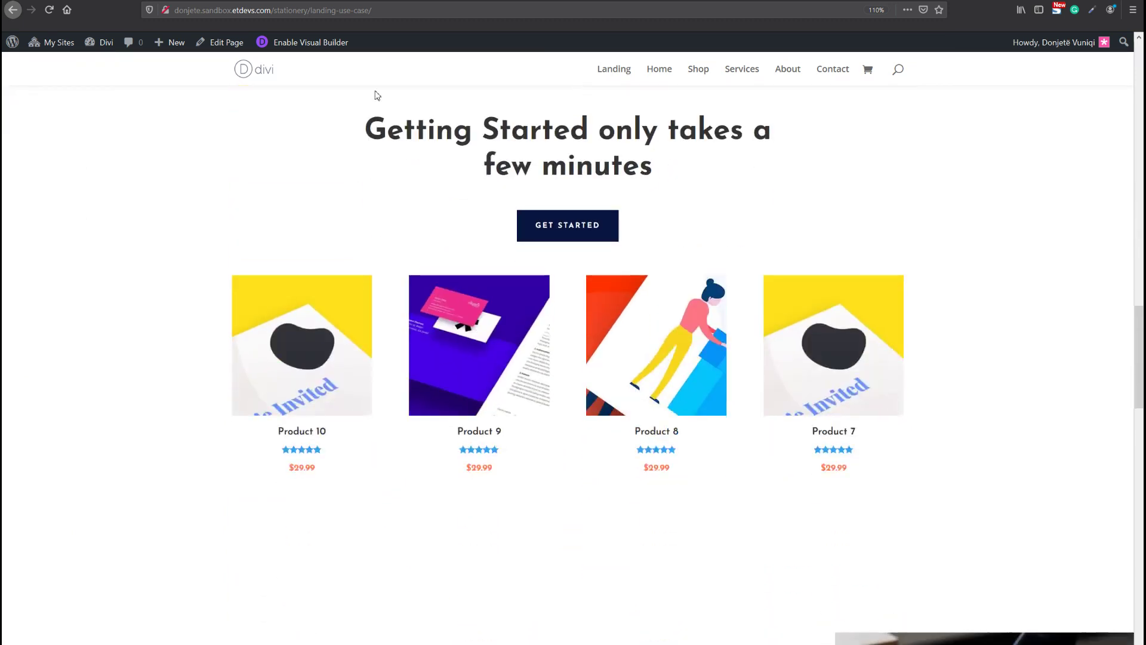
{"action": "scroll", "coordinate": [417, 158], "scroll_direction": "up", "scroll_amount": 3}
{"action": "scroll", "coordinate": [537, 161], "scroll_direction": "down", "scroll_amount": 4}
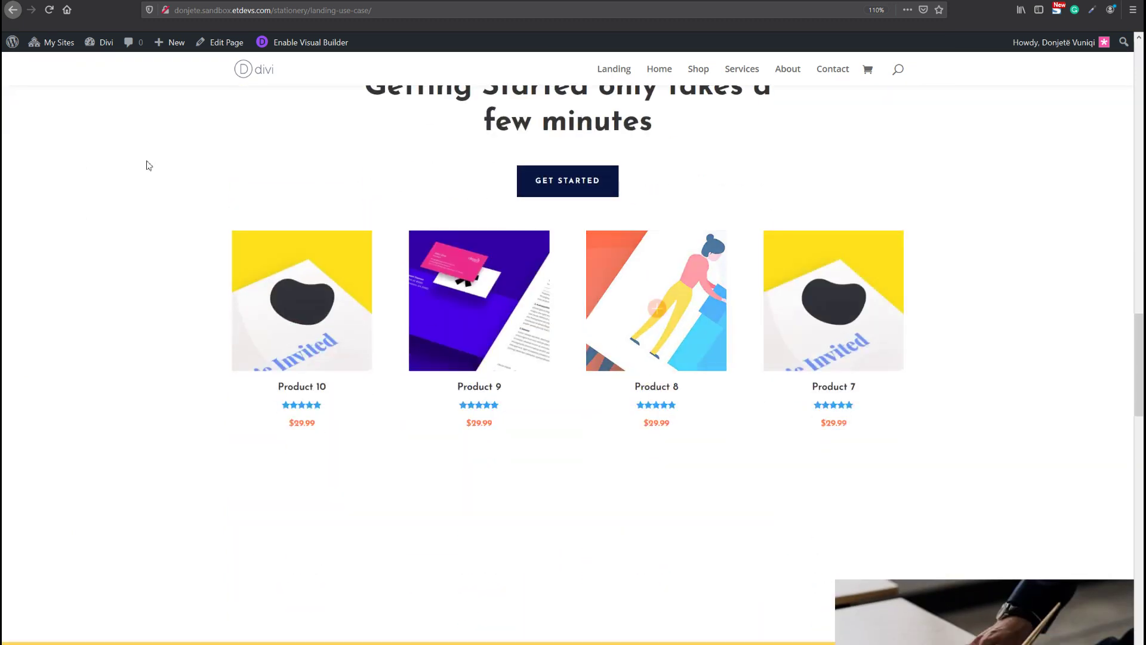
- Go to the WordPress dashboard and review the WooCommerce list of all products
{"action": "left_click", "coordinate": [39, 64]}
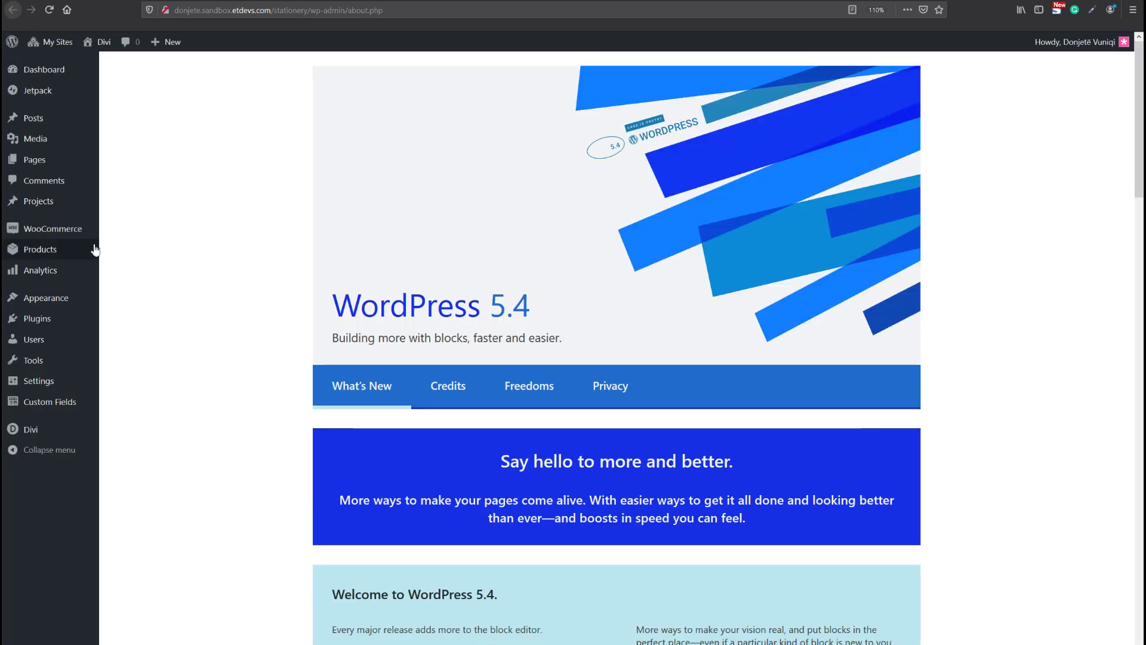
{"action": "left_click", "coordinate": [65, 254]}
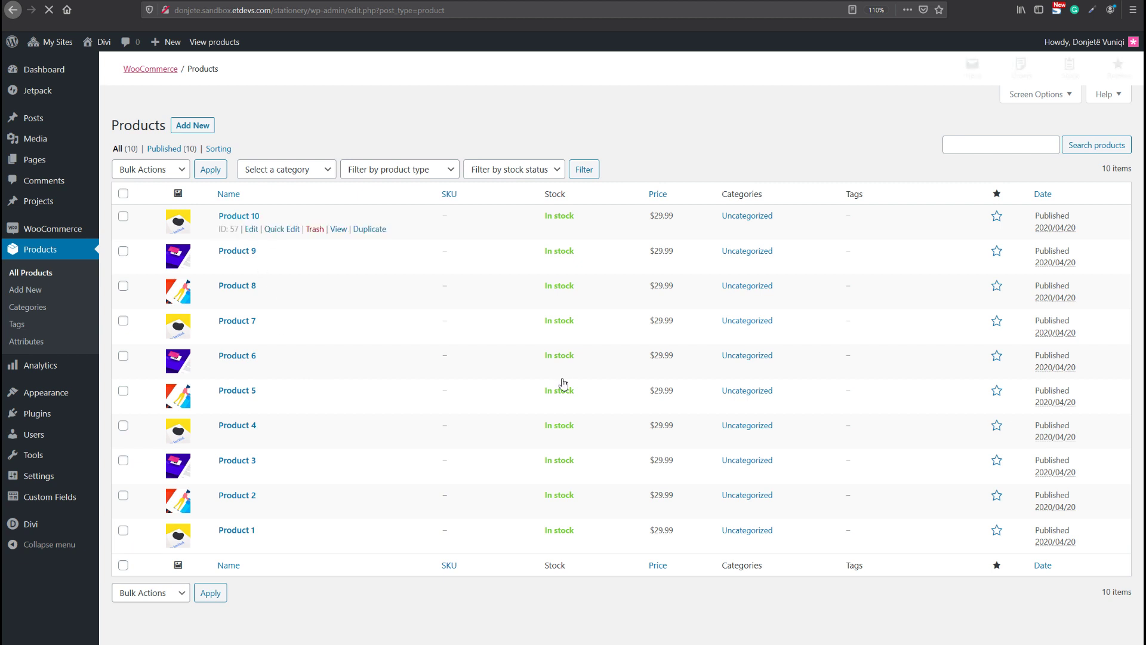
{"action": "scroll", "coordinate": [328, 245], "scroll_direction": "down", "scroll_amount": 2}
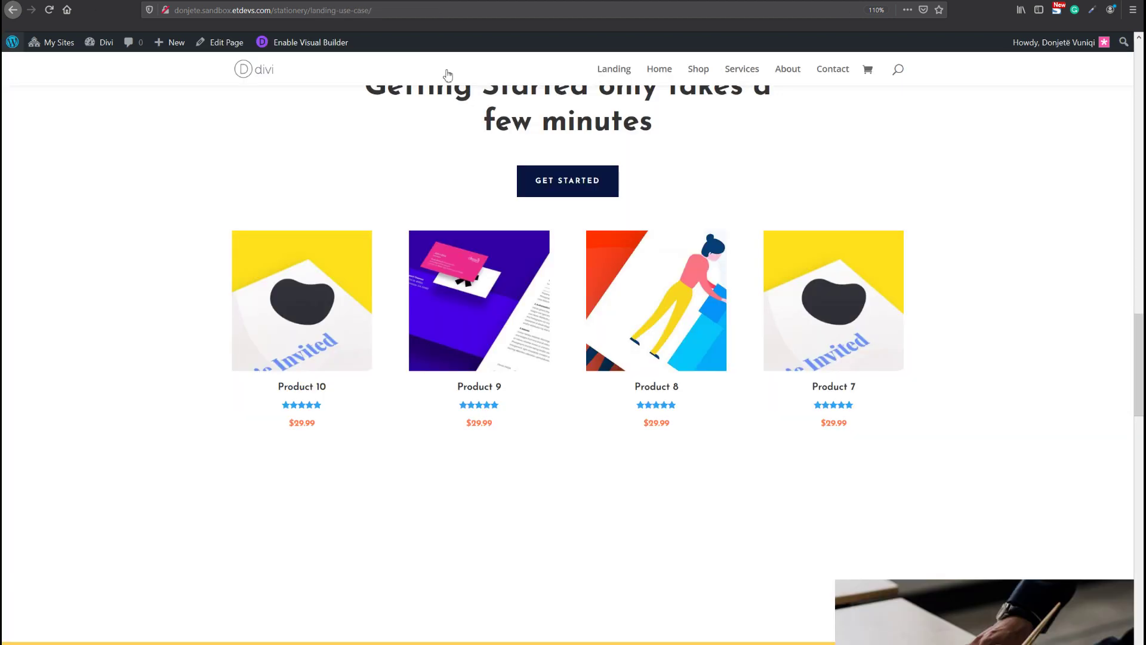
- Return to the landing-use-case page, review its product section and enable the Visual Builder
{"action": "scroll", "coordinate": [735, 275], "scroll_direction": "up", "scroll_amount": 2}
{"action": "scroll", "coordinate": [735, 275], "scroll_direction": "down", "scroll_amount": 2}
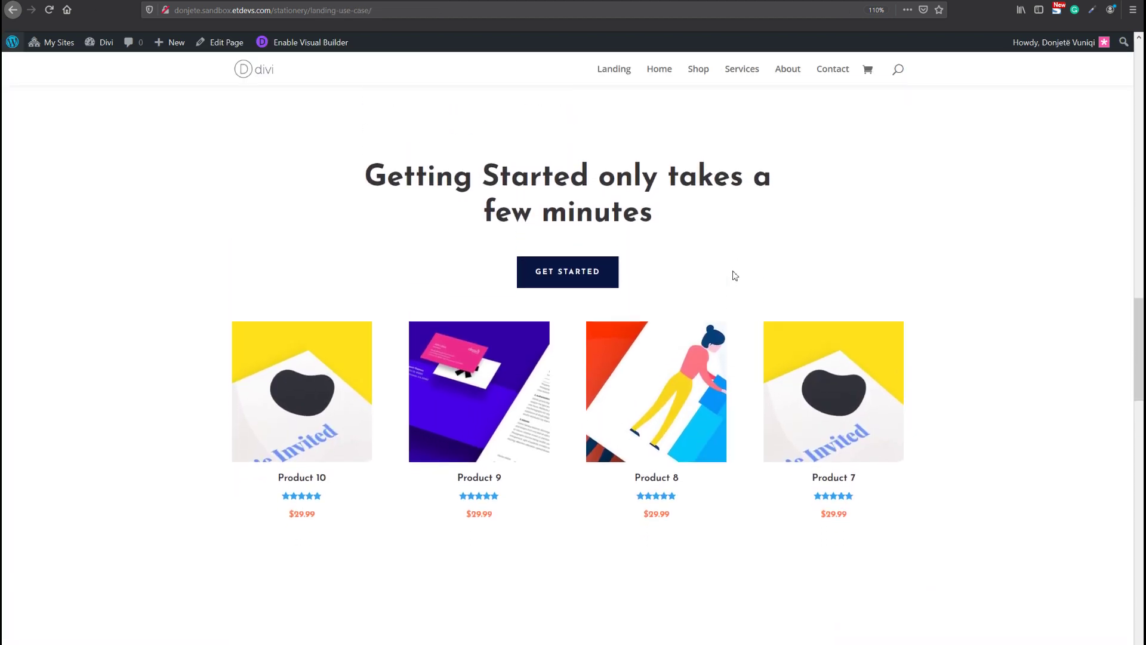
{"action": "scroll", "coordinate": [385, 164], "scroll_direction": "up", "scroll_amount": 3}
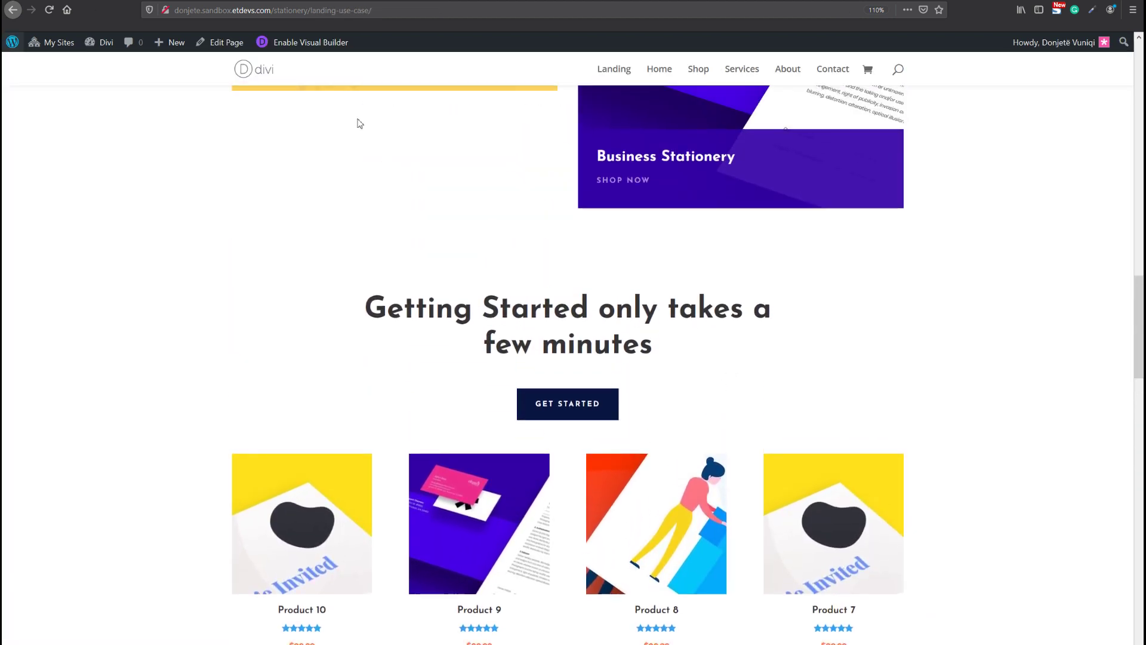
{"action": "left_click", "coordinate": [320, 43]}
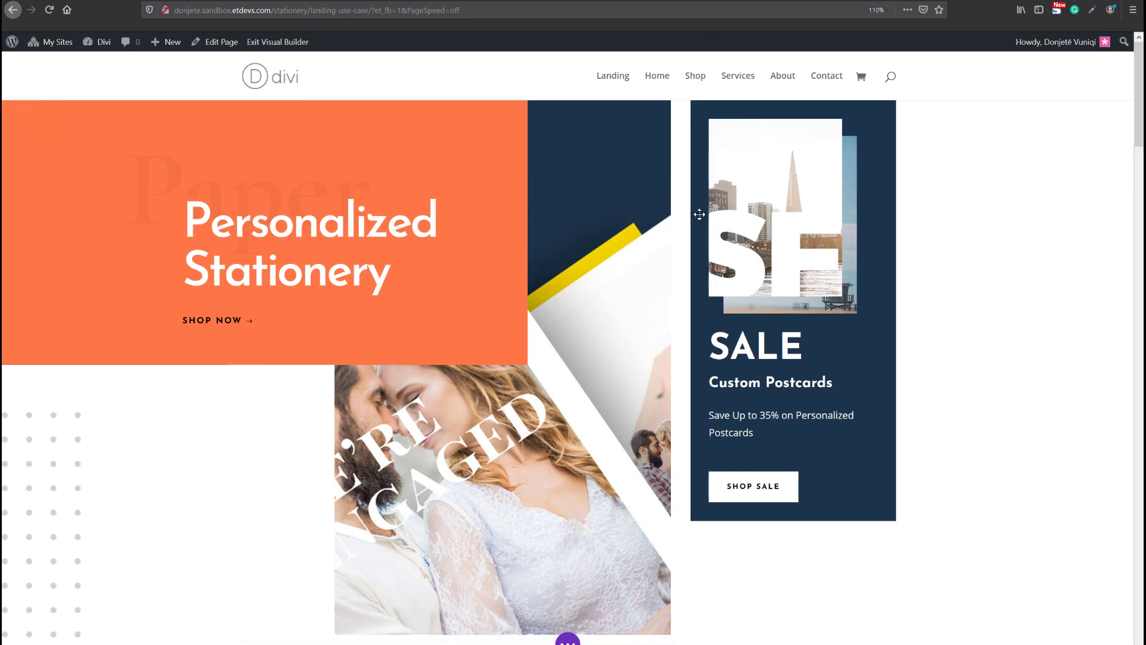
- Open the settings of the row holding the products and expand its Sizing design options
{"action": "scroll", "coordinate": [1005, 231], "scroll_direction": "down", "scroll_amount": 7}
{"action": "left_click_drag", "start_coordinate": [1139, 174], "coordinate": [1139, 364]}
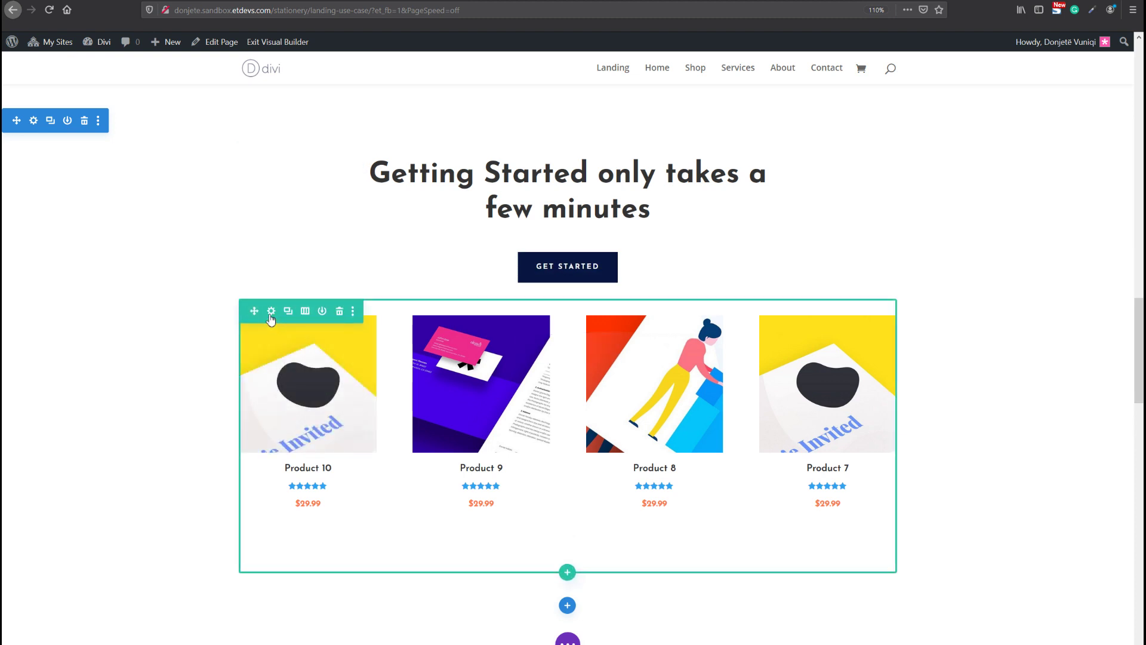
{"action": "left_click", "coordinate": [271, 311]}
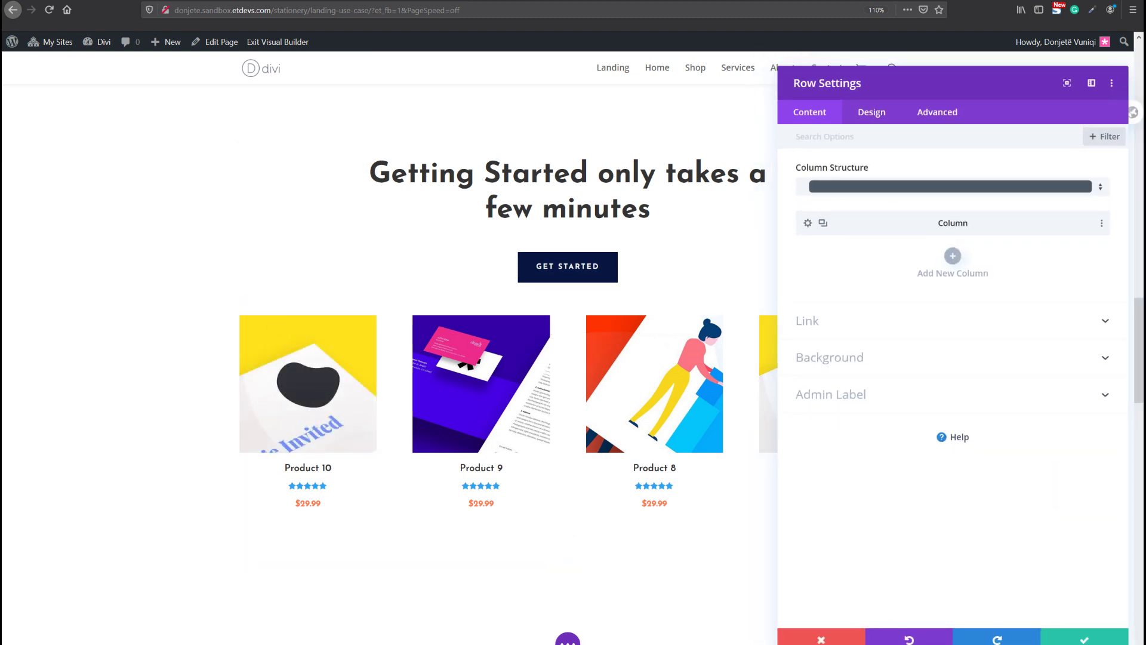
{"action": "left_click_drag", "start_coordinate": [887, 91], "coordinate": [784, 86]}
{"action": "left_click", "coordinate": [784, 107]}
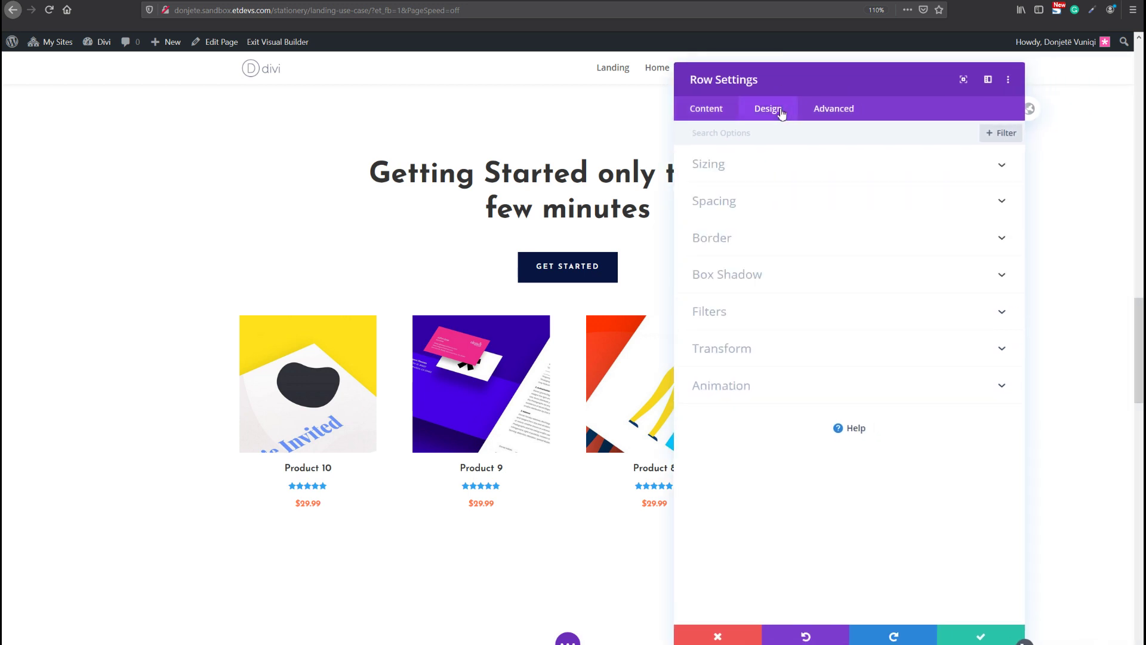
{"action": "left_click", "coordinate": [763, 178]}
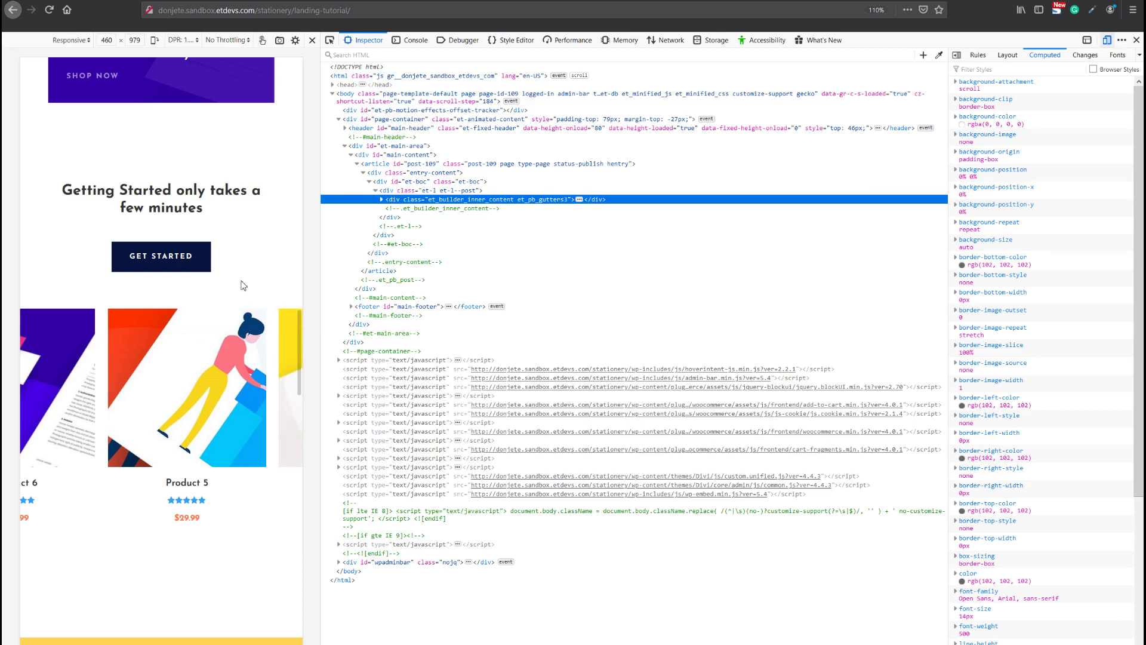
- Compare the product layout on the landing-tutorial page between the mobile preview and the desktop view
{"action": "mouse_move", "coordinate": [241, 329]}
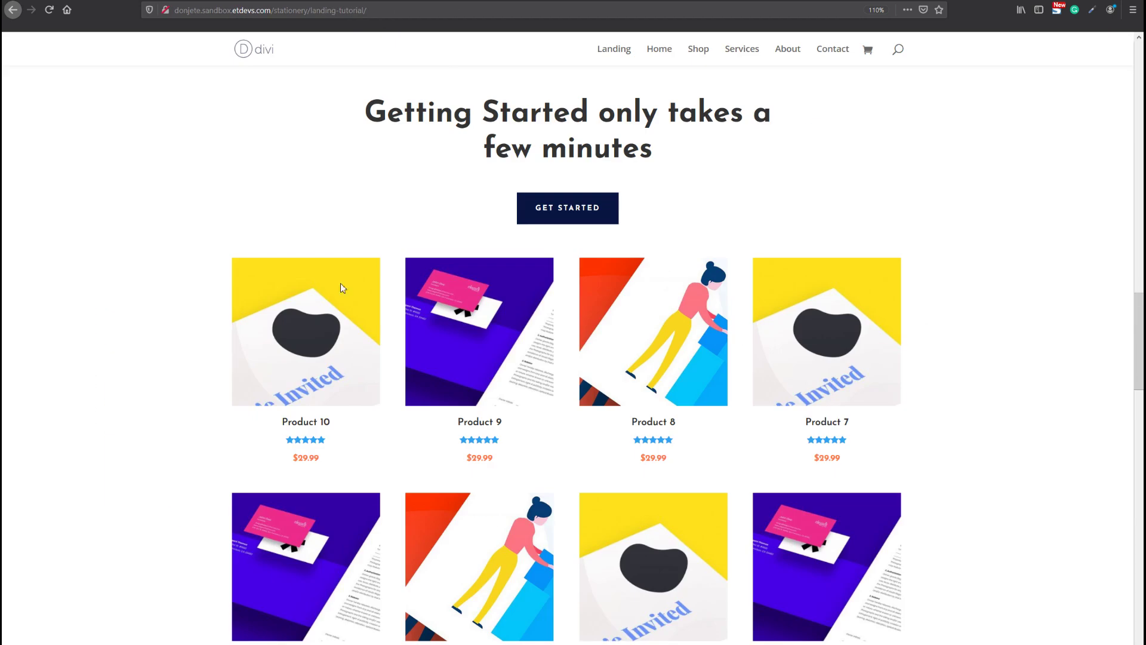
{"action": "scroll", "coordinate": [670, 255], "scroll_direction": "down", "scroll_amount": 2}
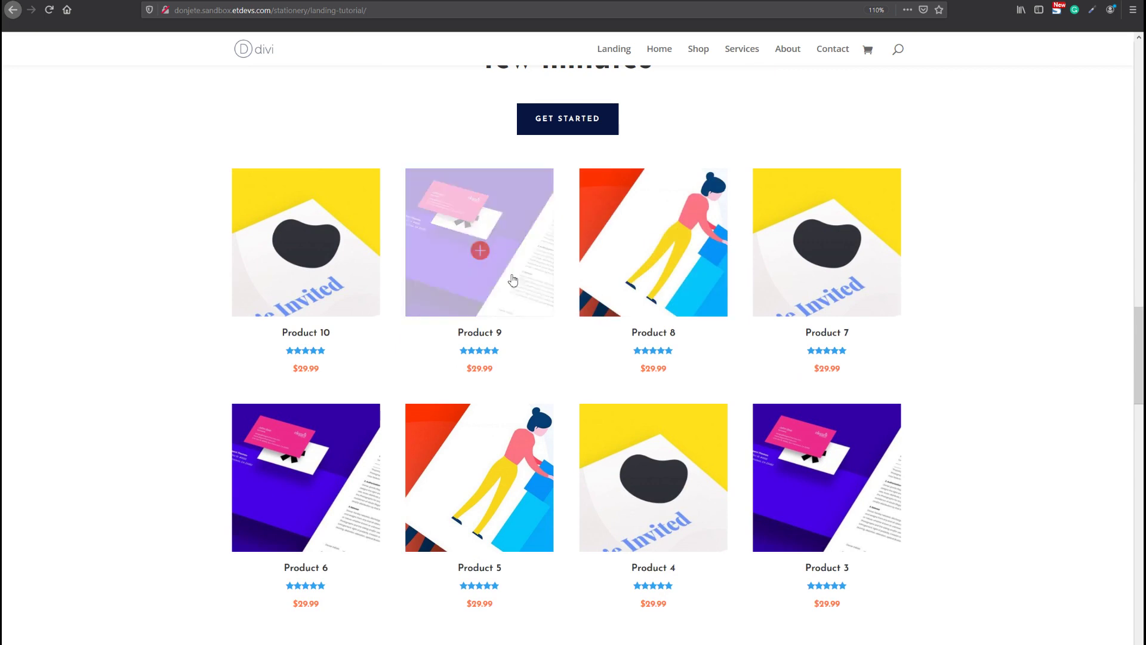
{"action": "scroll", "coordinate": [691, 318], "scroll_direction": "up", "scroll_amount": 1}
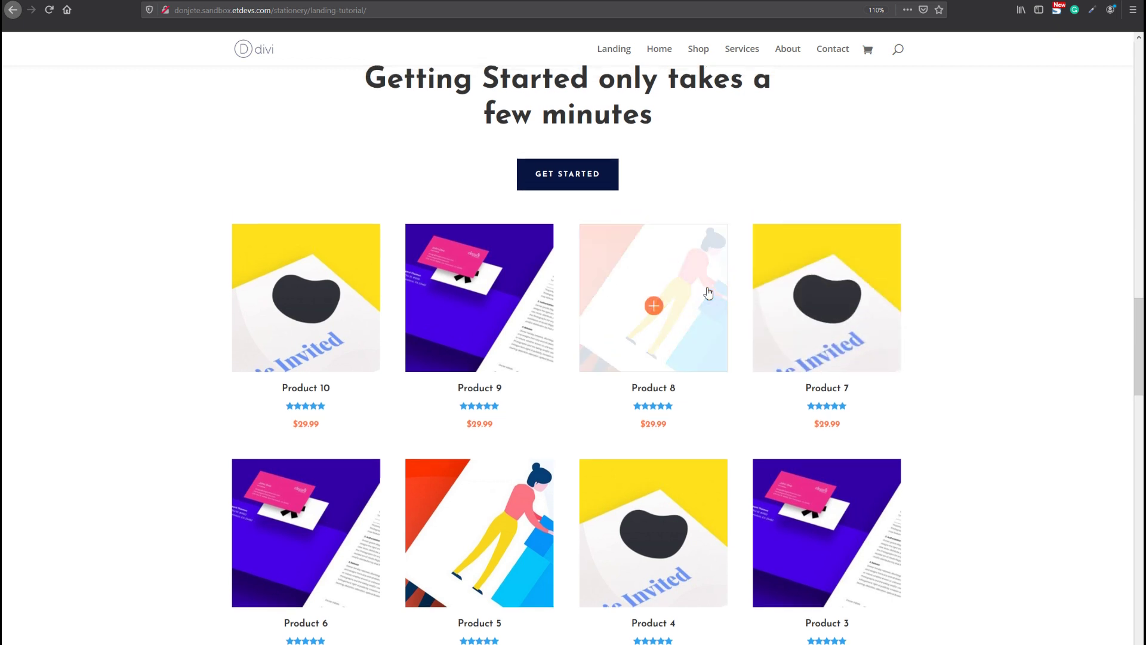
- Examine the two product rows on the landing-tutorial page and toggle its mobile preview
{"action": "scroll", "coordinate": [746, 293], "scroll_direction": "up", "scroll_amount": 2}
{"action": "scroll", "coordinate": [792, 327], "scroll_direction": "down", "scroll_amount": 2}
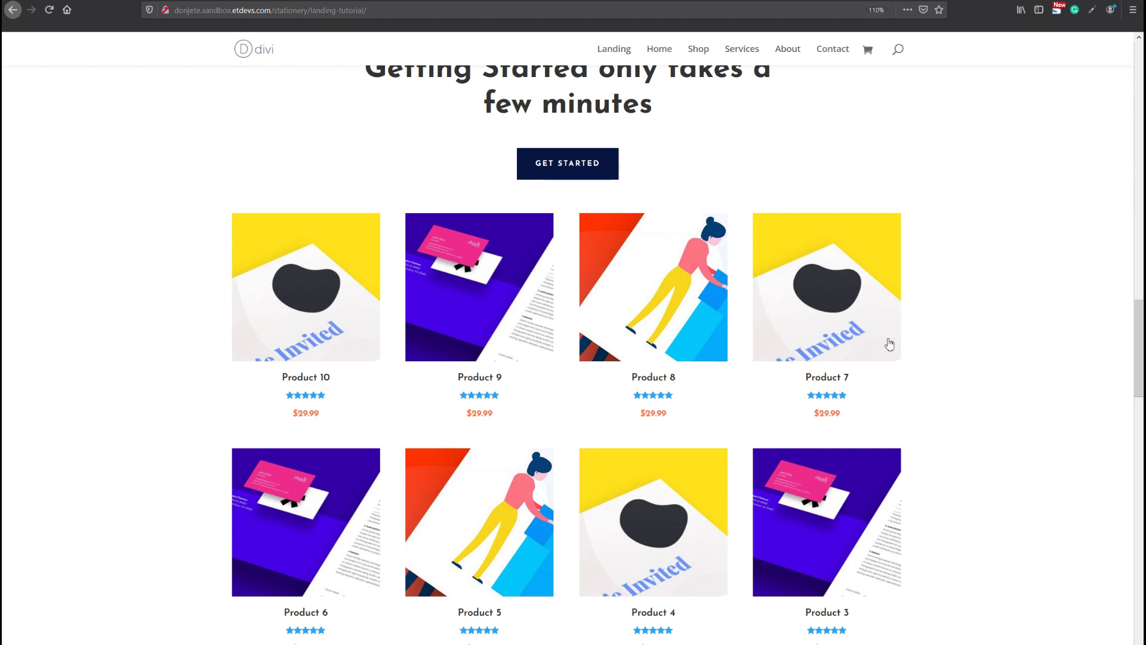
{"action": "scroll", "coordinate": [656, 239], "scroll_direction": "down", "scroll_amount": 2}
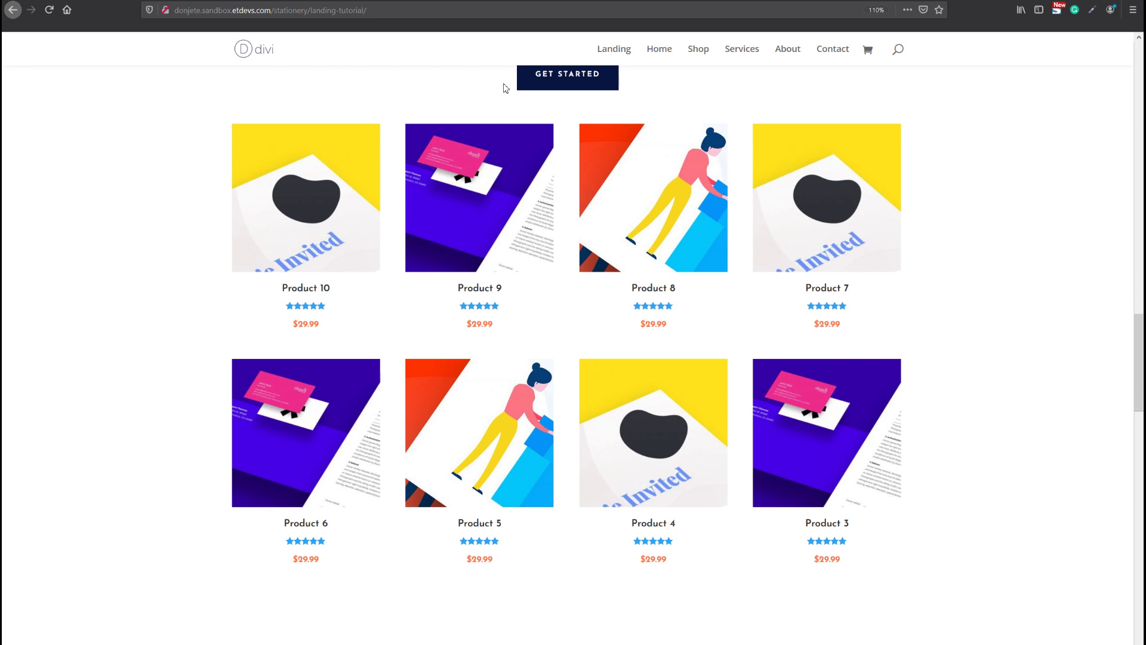
{"action": "key", "text": "ctrl+shift+m"}
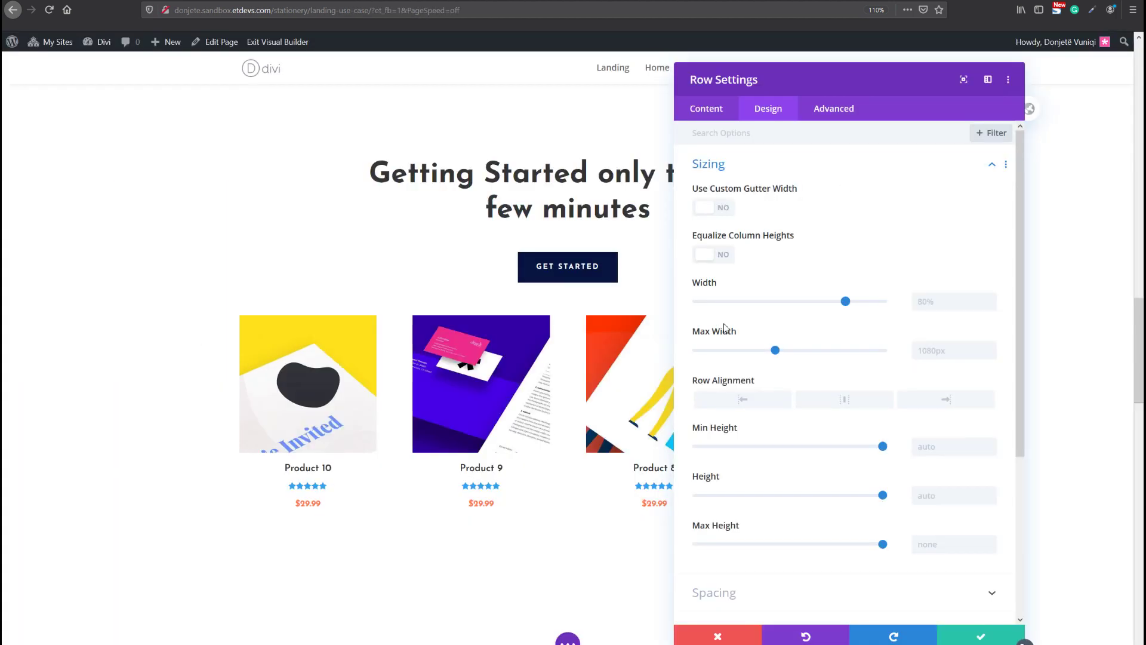
- Set the product row's tablet width to 100%
{"action": "left_click", "coordinate": [932, 305]}
{"action": "left_click", "coordinate": [744, 283]}
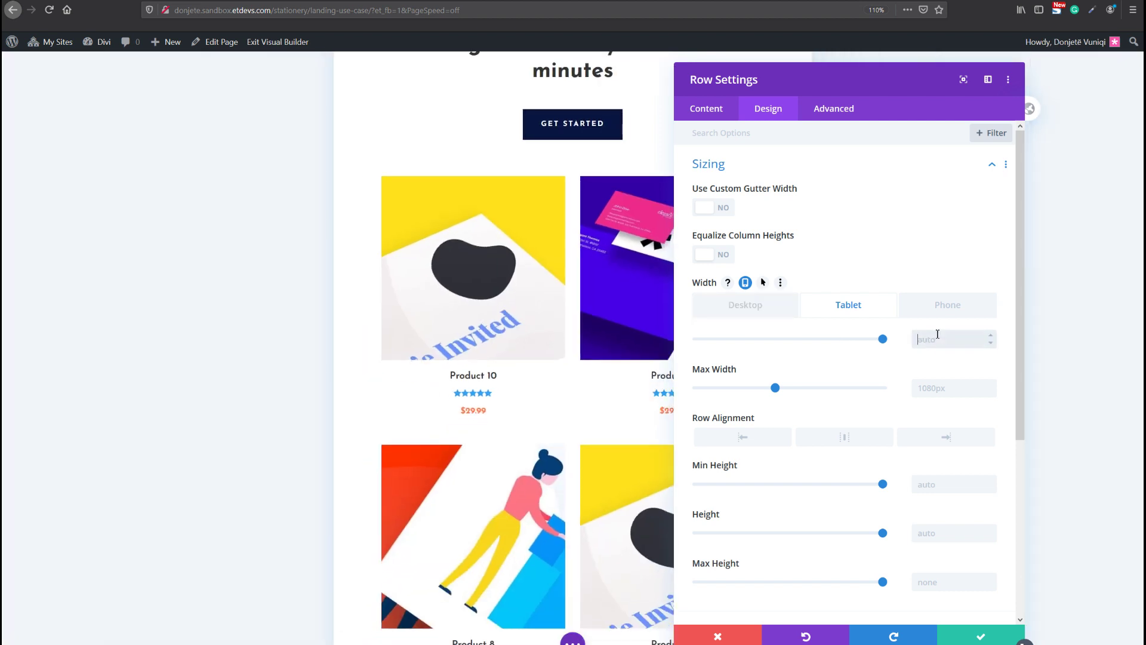
{"action": "left_click", "coordinate": [937, 335]}
{"action": "type", "text": "100%"}
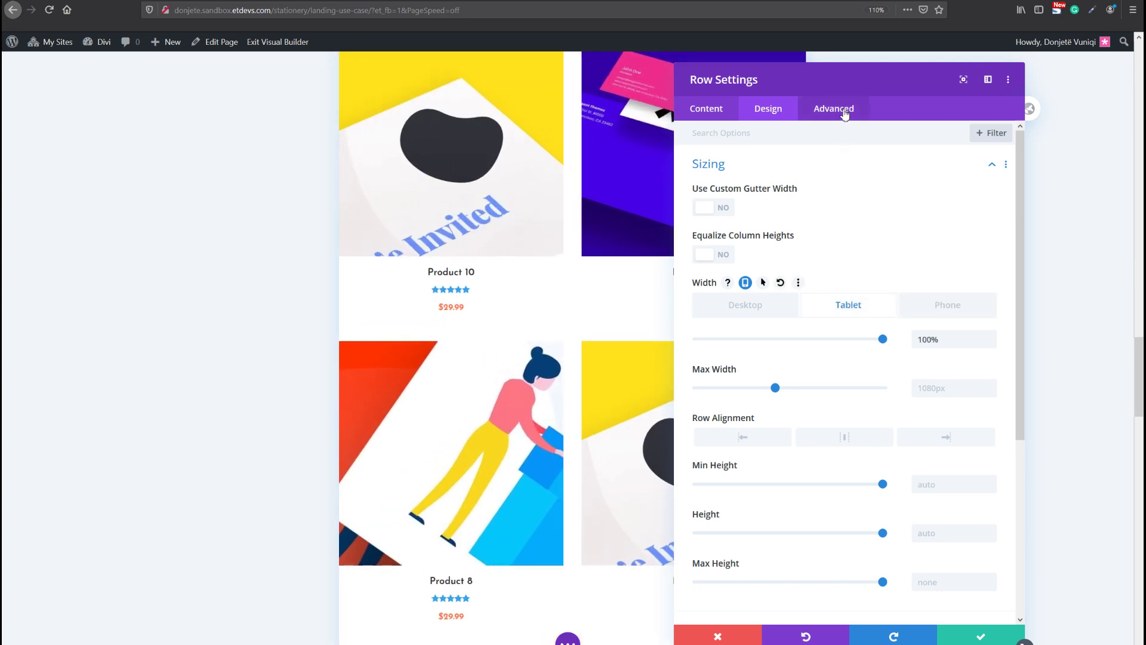
- Set the product row's horizontal and vertical overflow to Hidden and save the row settings
{"action": "left_click", "coordinate": [844, 114]}
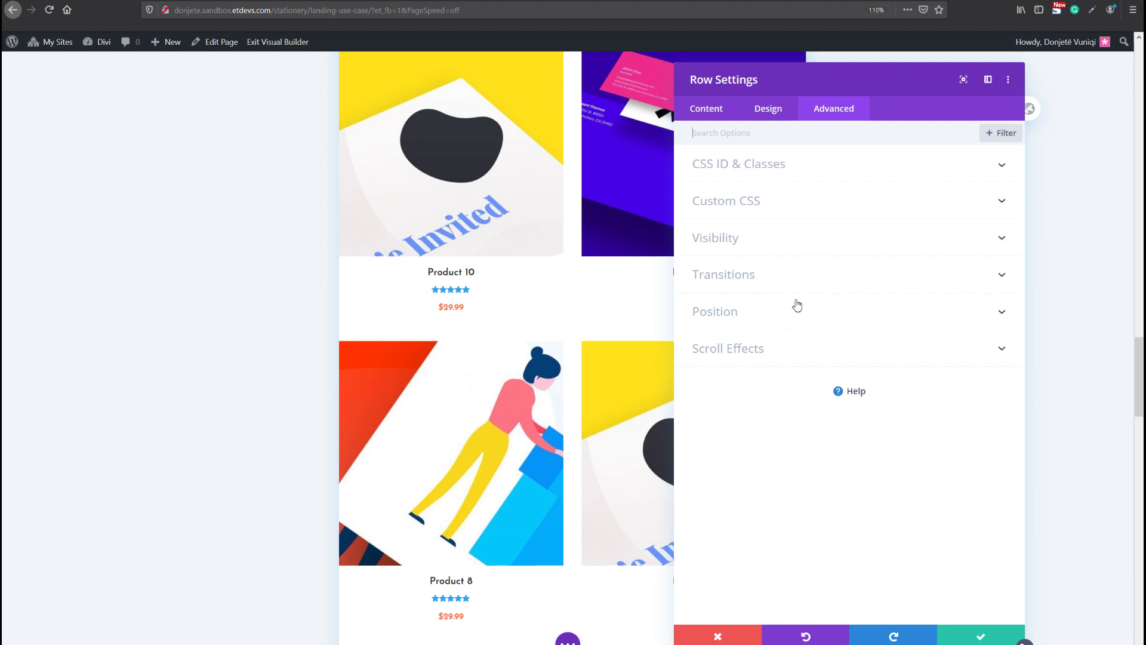
{"action": "left_click", "coordinate": [782, 239]}
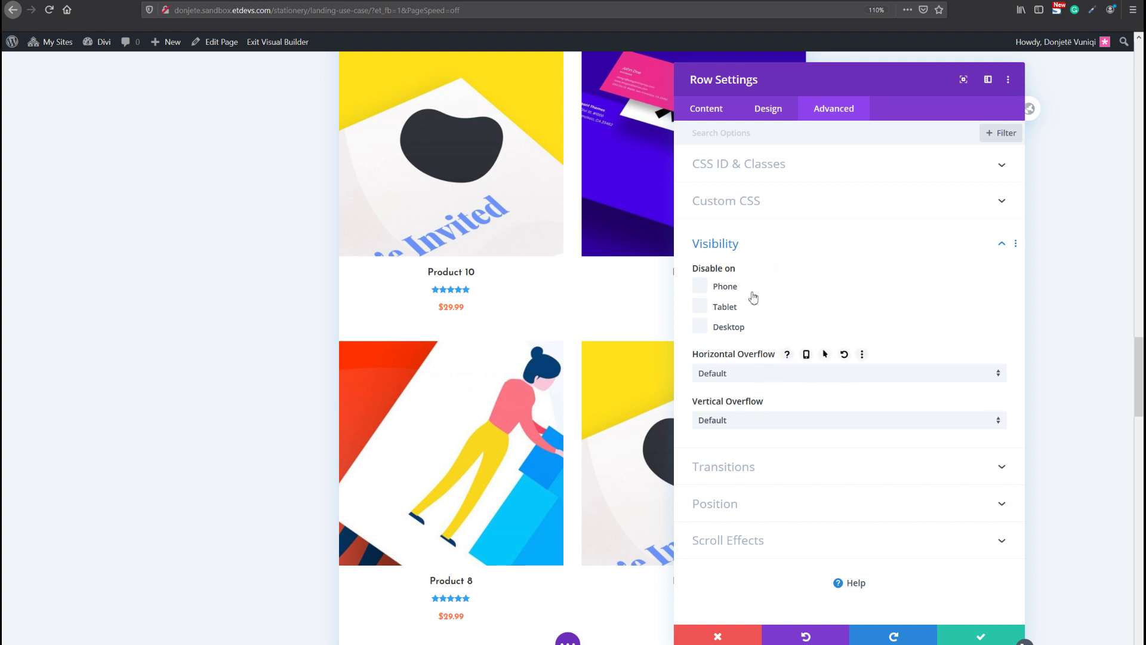
{"action": "left_click", "coordinate": [742, 375]}
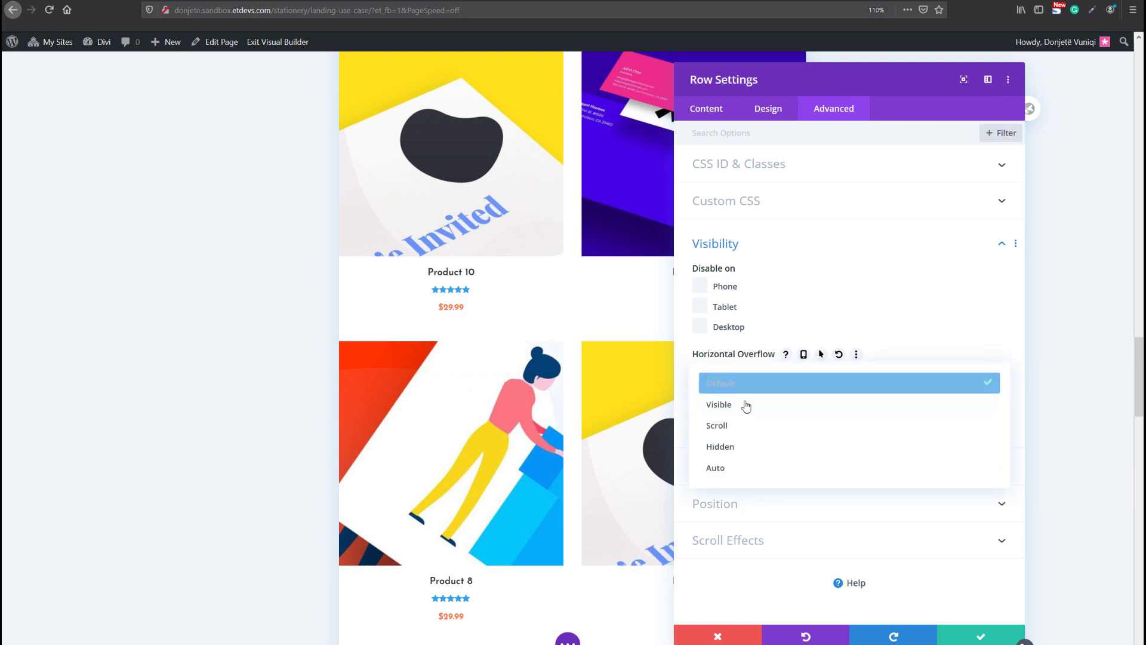
{"action": "left_click", "coordinate": [760, 449]}
{"action": "left_click", "coordinate": [760, 418]}
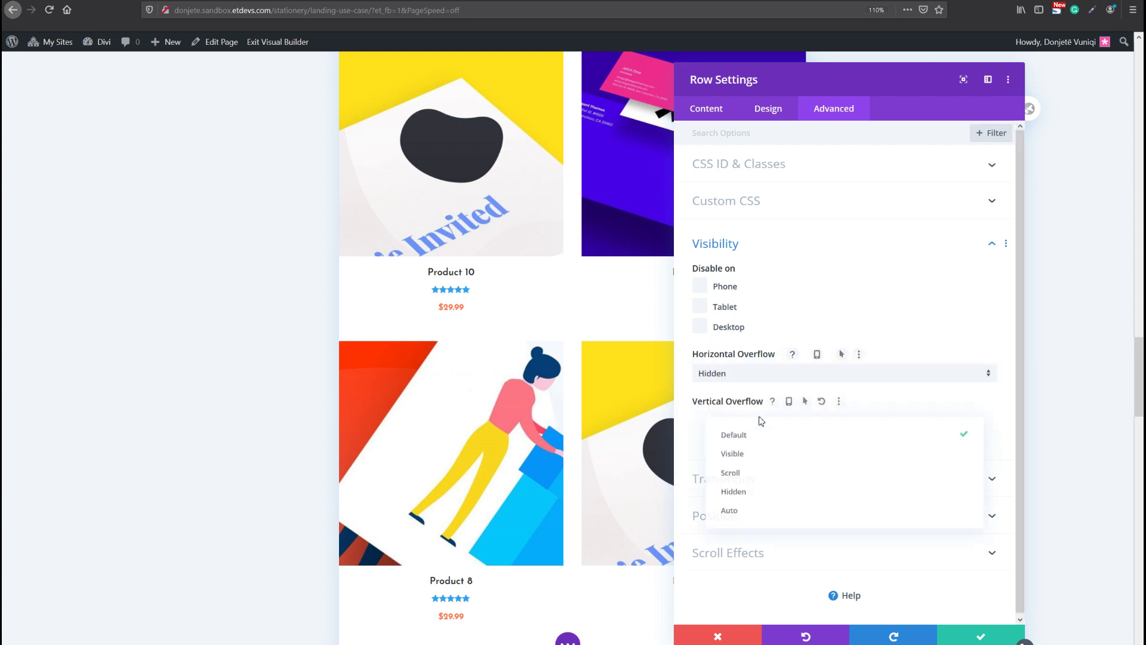
{"action": "left_click", "coordinate": [747, 494]}
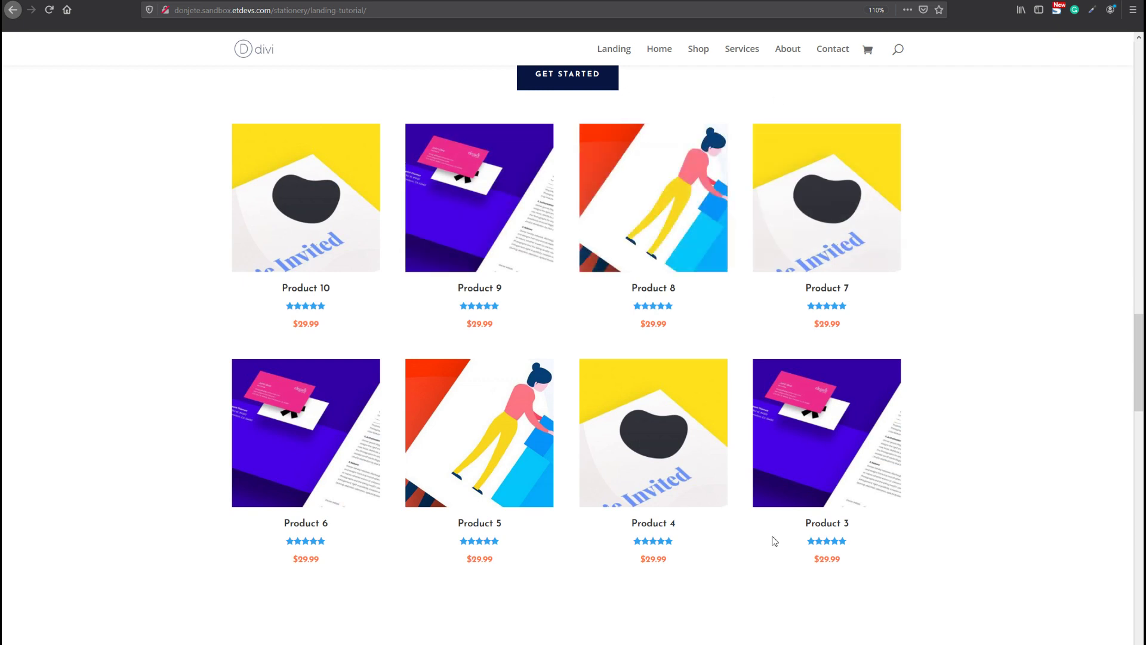
{"action": "scroll", "coordinate": [371, 217], "scroll_direction": "up", "scroll_amount": 1}
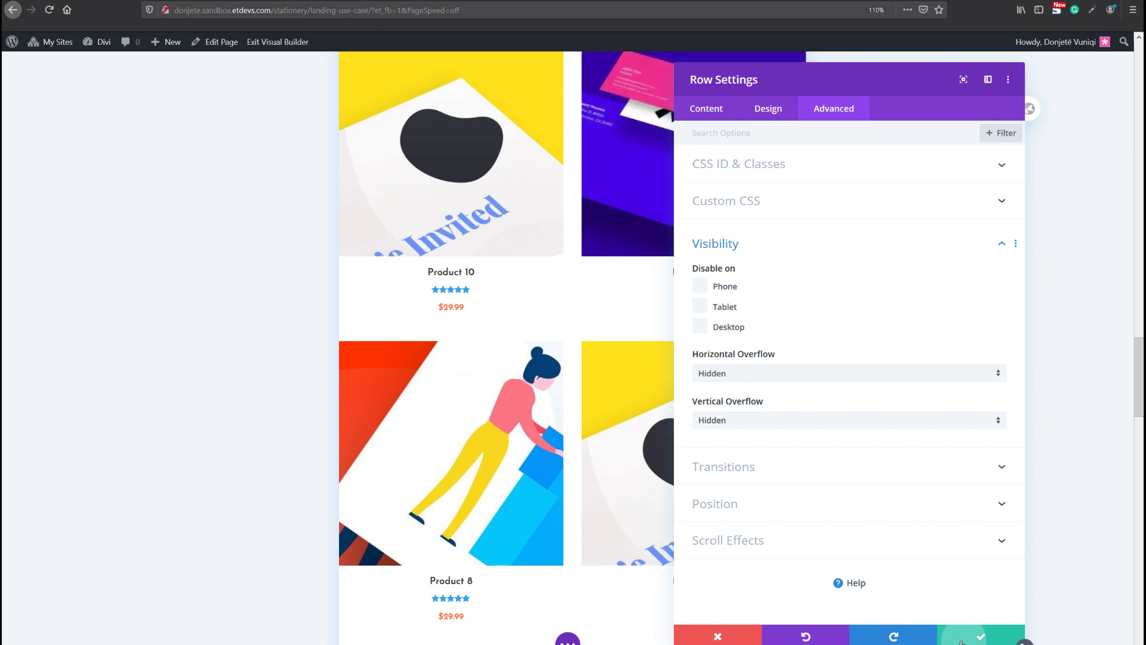
{"action": "scroll", "coordinate": [391, 173], "scroll_direction": "up", "scroll_amount": 10}
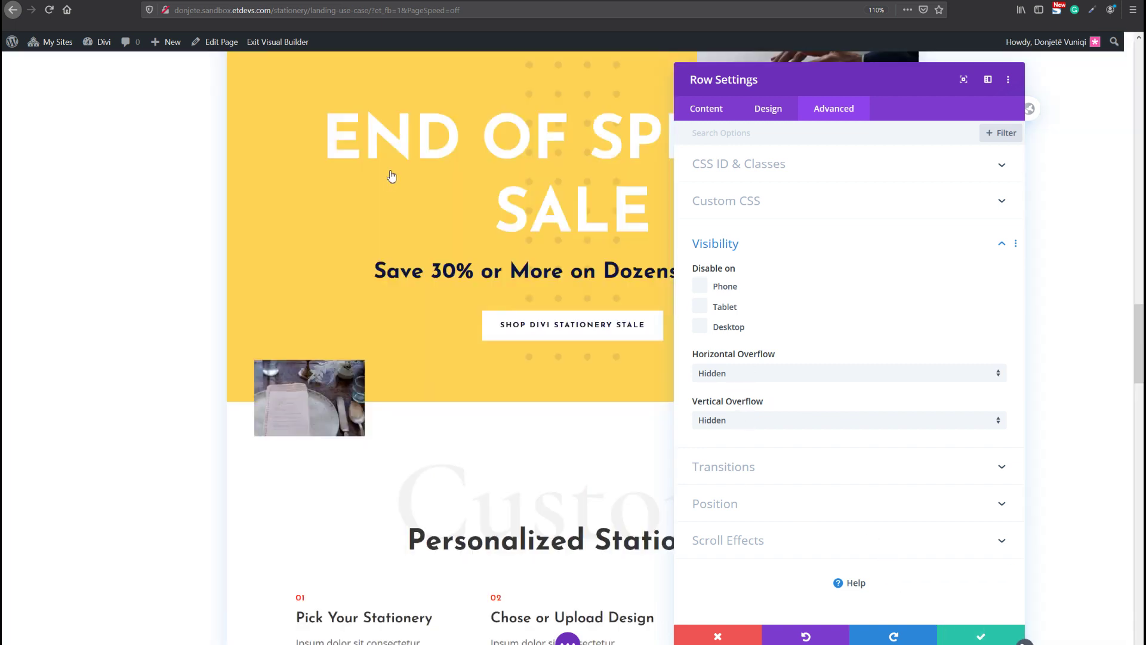
{"action": "key", "text": "Escape"}
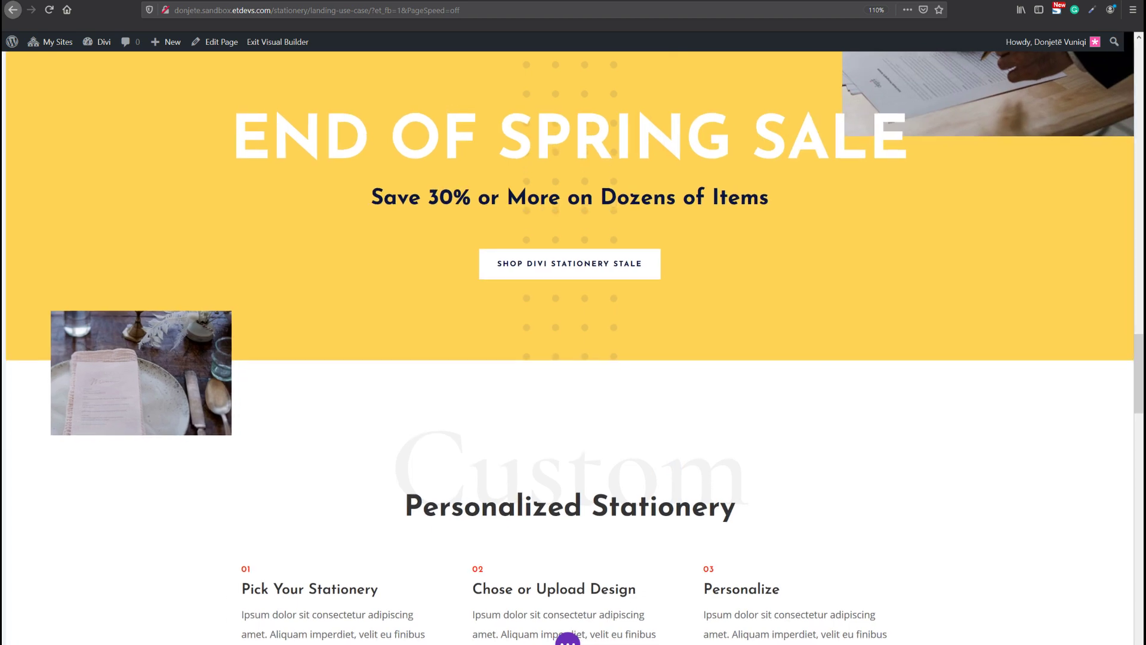
- Open the settings of the Shop module below the Get Started button, and reposition and shrink the settings window
{"action": "scroll", "coordinate": [660, 377], "scroll_direction": "down", "scroll_amount": 6}
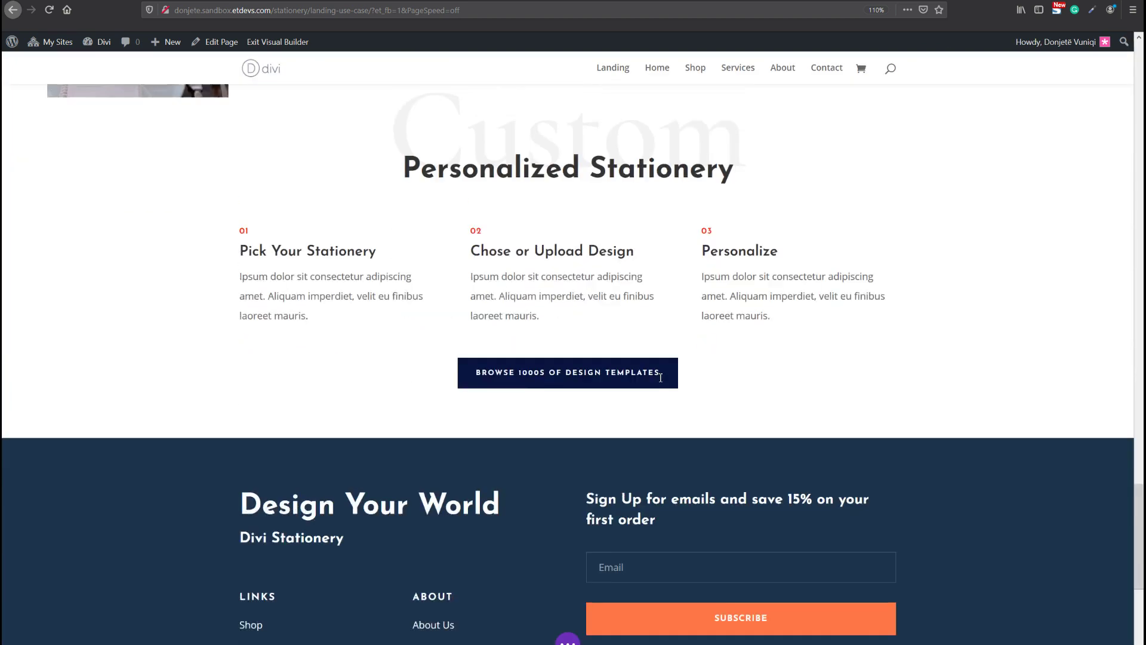
{"action": "scroll", "coordinate": [660, 377], "scroll_direction": "up", "scroll_amount": 3}
{"action": "scroll", "coordinate": [660, 378], "scroll_direction": "up", "scroll_amount": 10}
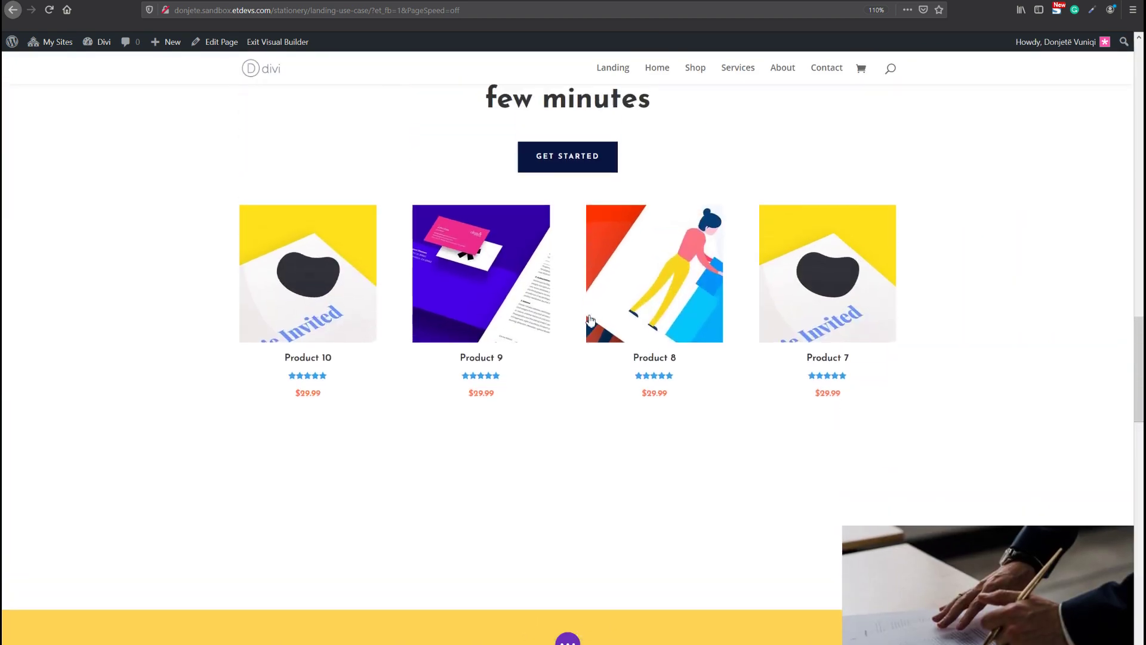
{"action": "mouse_move", "coordinate": [540, 279]}
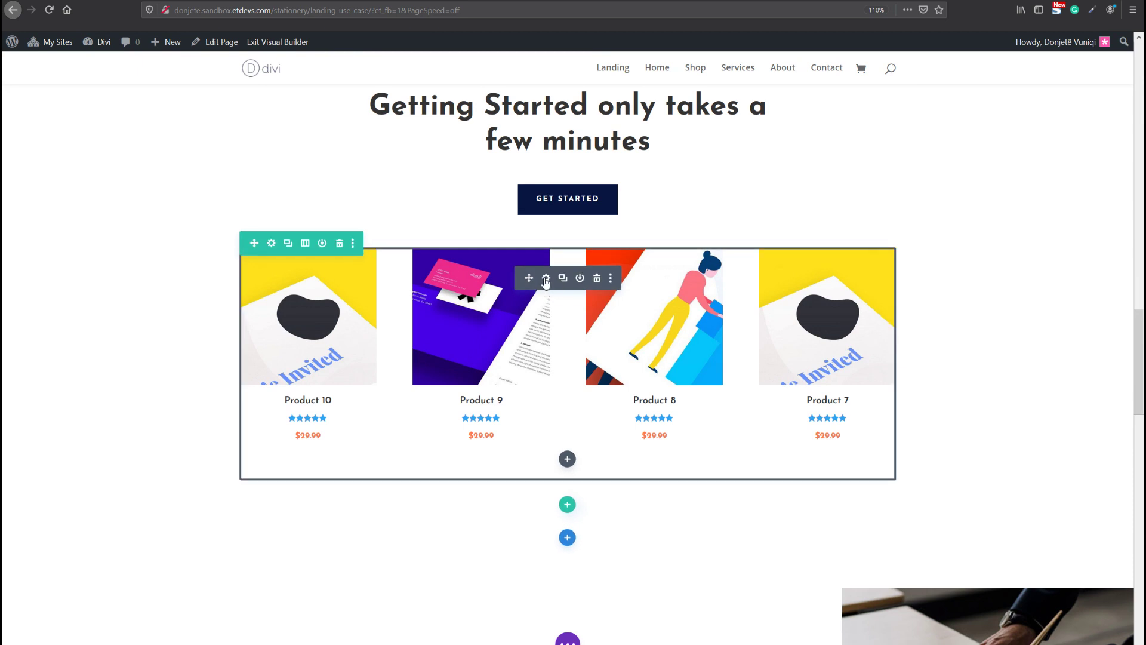
{"action": "left_click", "coordinate": [545, 279]}
{"action": "left_click_drag", "start_coordinate": [782, 81], "coordinate": [740, 81]}
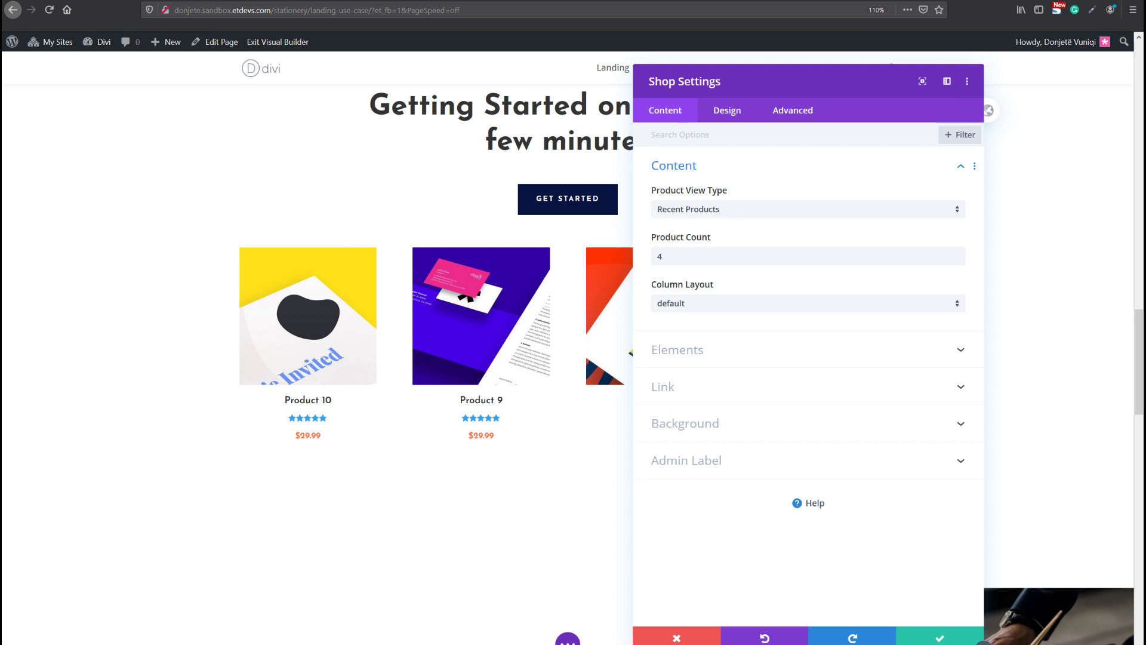
{"action": "left_click_drag", "start_coordinate": [983, 642], "coordinate": [958, 544]}
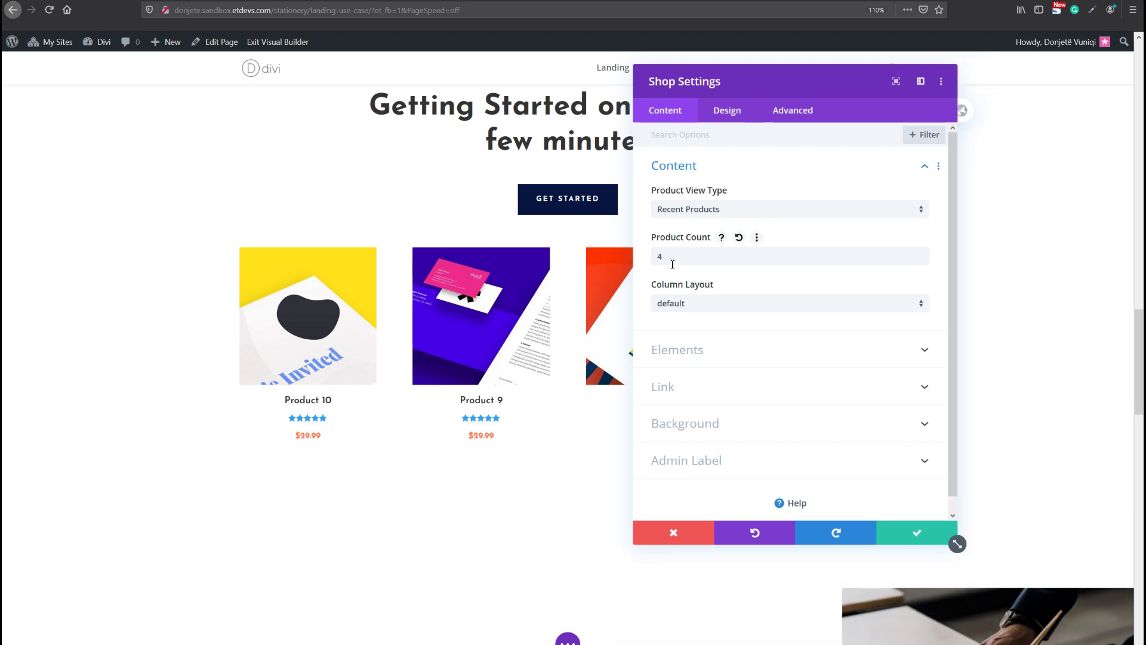
- Set the Shop module's column layout to 4 Columns and its product count to 8
{"action": "left_click", "coordinate": [692, 304]}
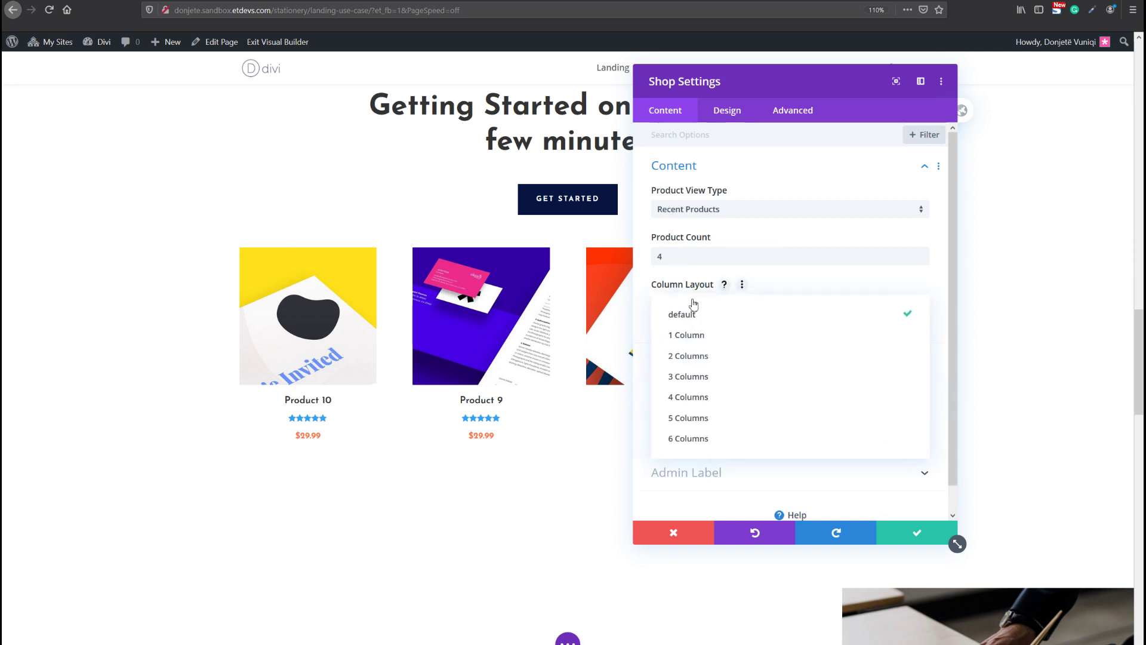
{"action": "left_click", "coordinate": [692, 399]}
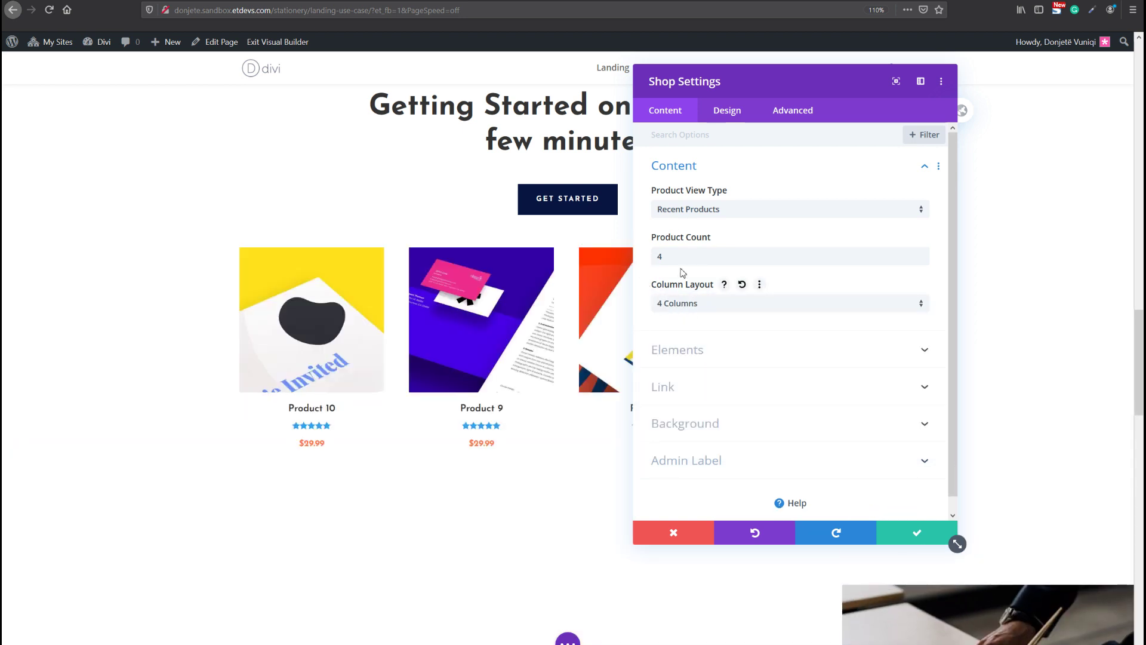
{"action": "double_click", "coordinate": [651, 254]}
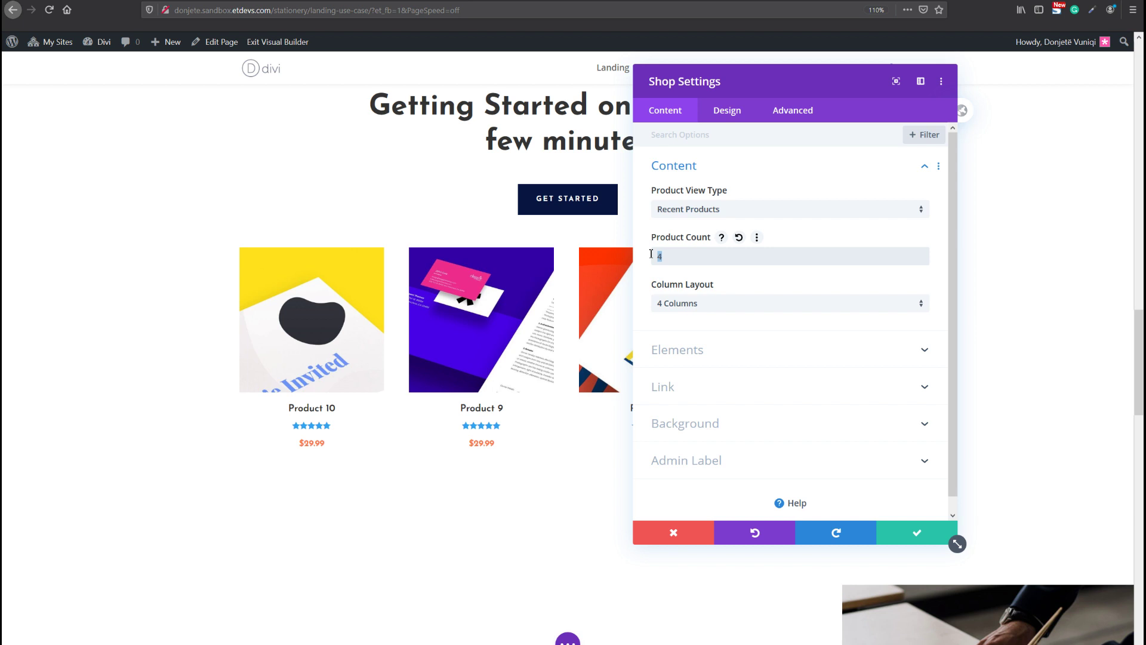
{"action": "type", "text": "8"}
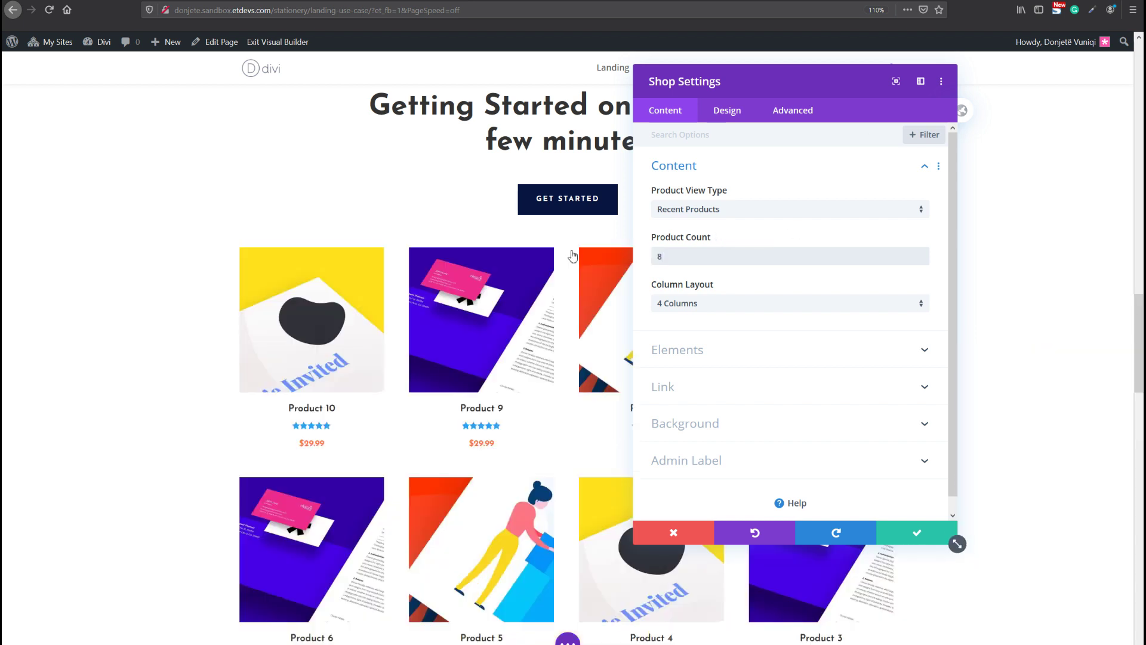
{"action": "mouse_move", "coordinate": [518, 261]}
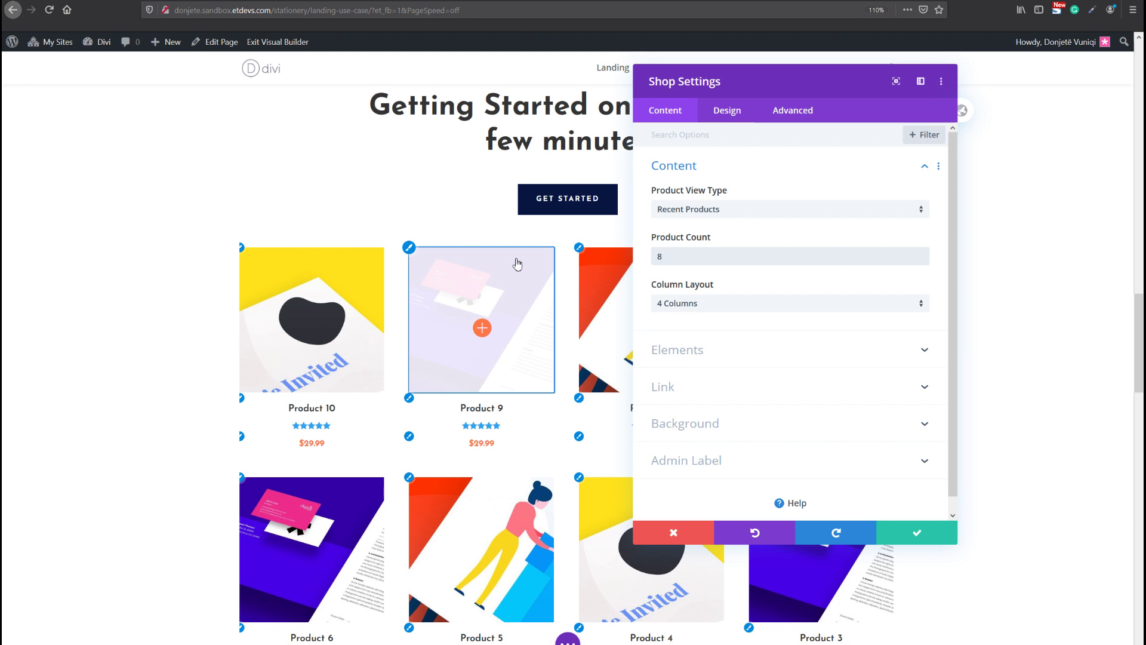
- Set the Shop module's tablet width to 250% in its Sizing design options
{"action": "left_click", "coordinate": [738, 114]}
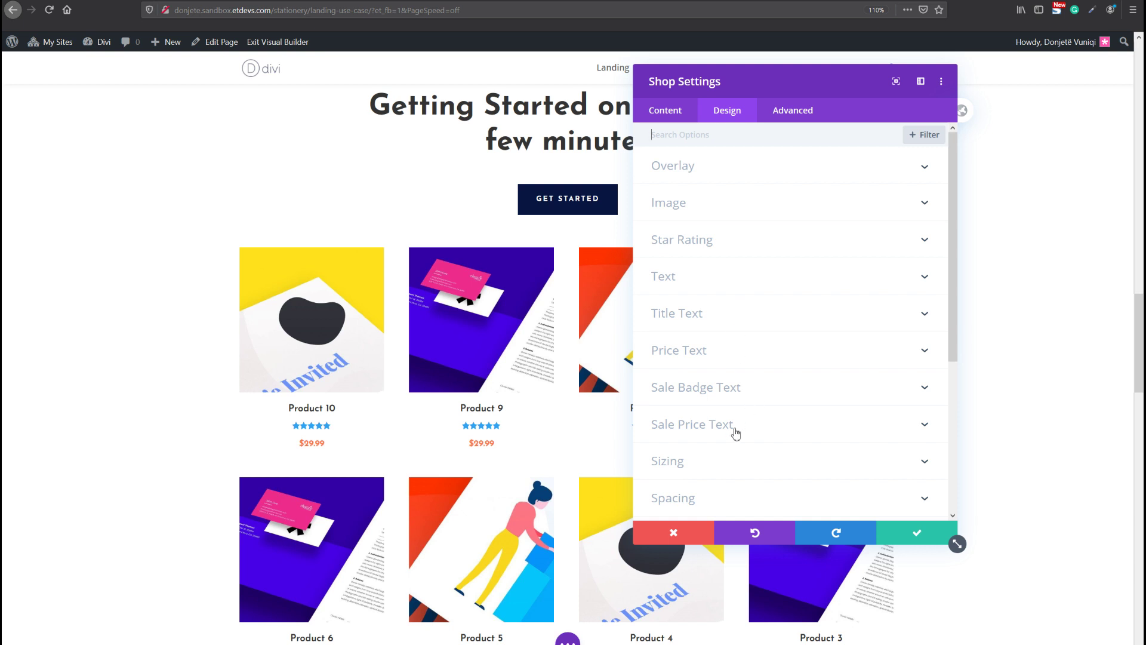
{"action": "left_click", "coordinate": [717, 471]}
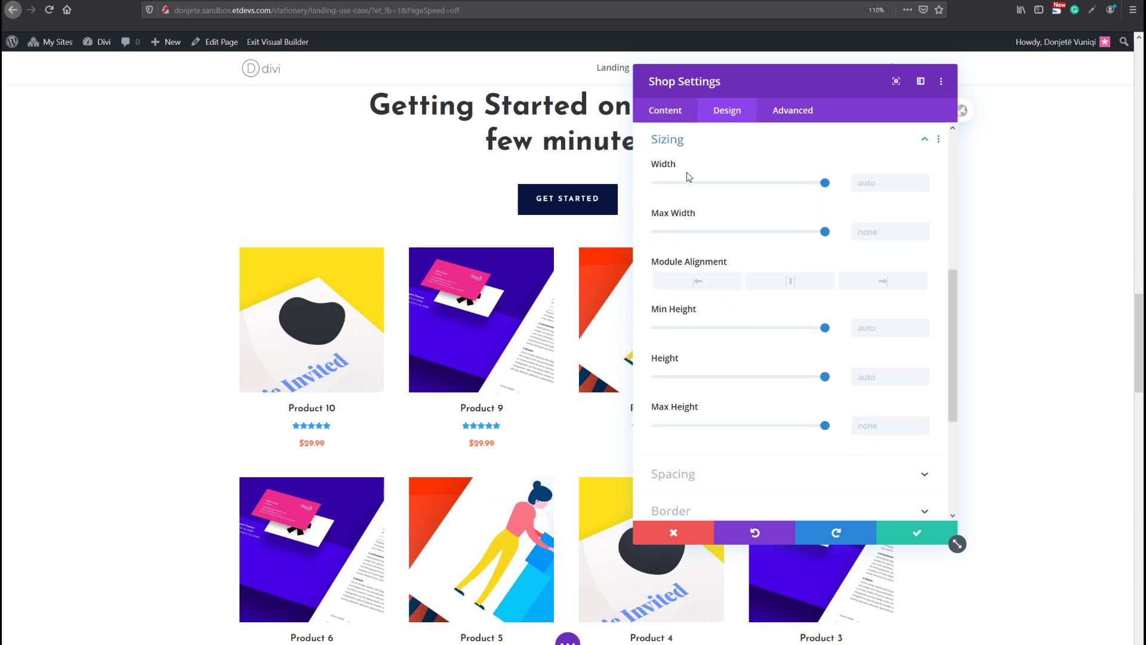
{"action": "left_click", "coordinate": [877, 182]}
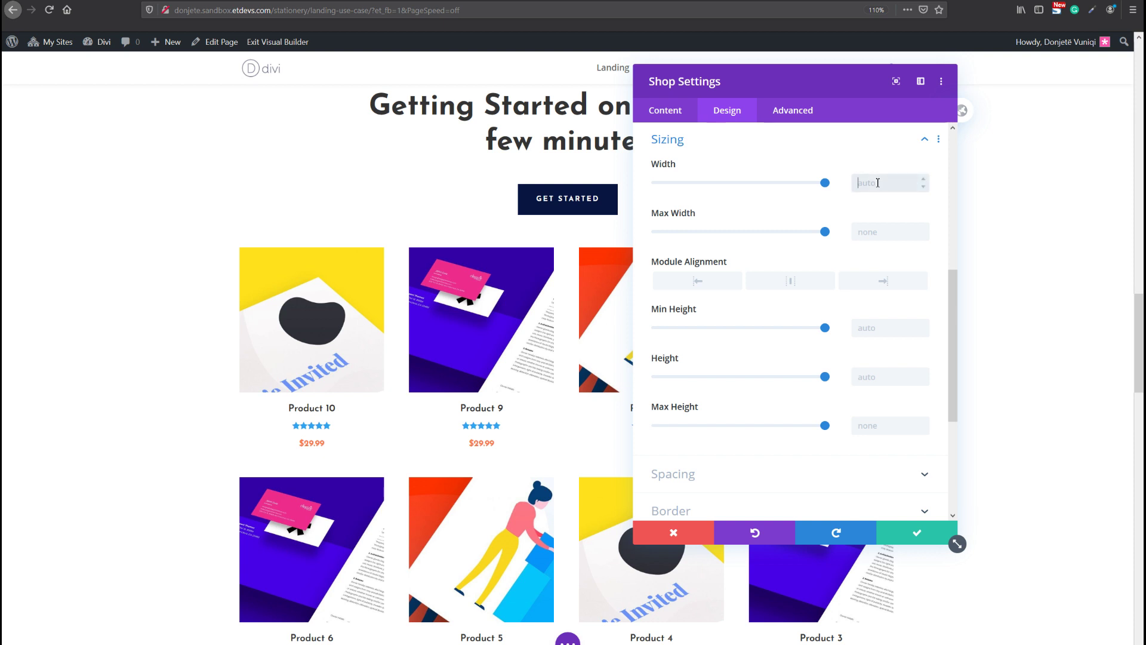
{"action": "left_click", "coordinate": [699, 172]}
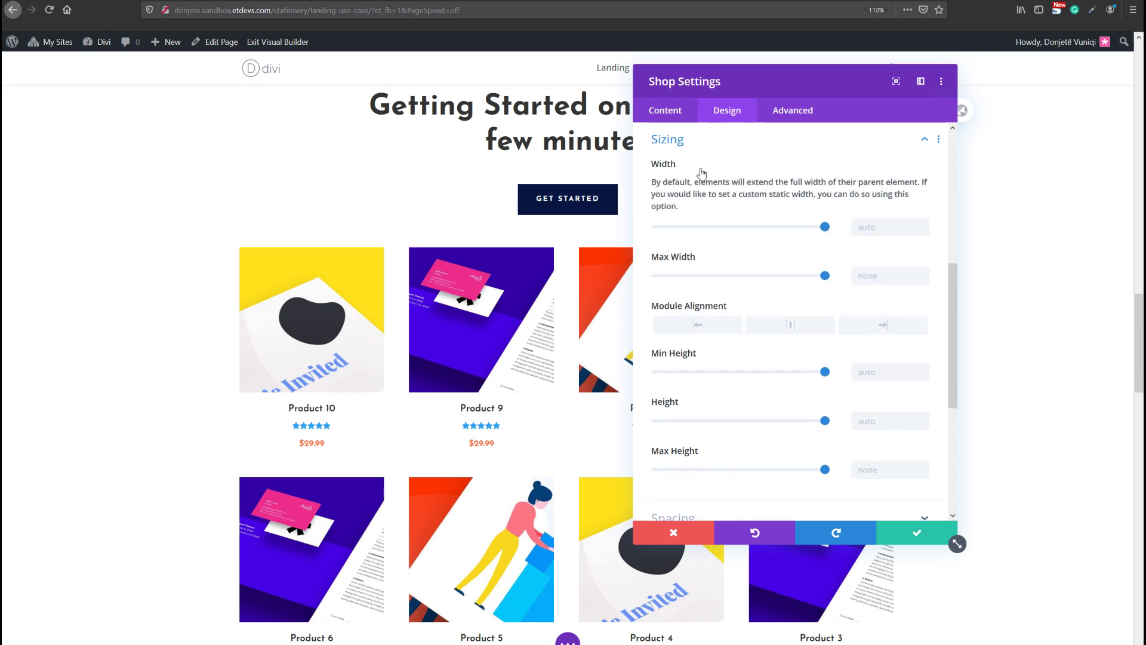
{"action": "left_click", "coordinate": [705, 166]}
{"action": "left_click", "coordinate": [808, 191]}
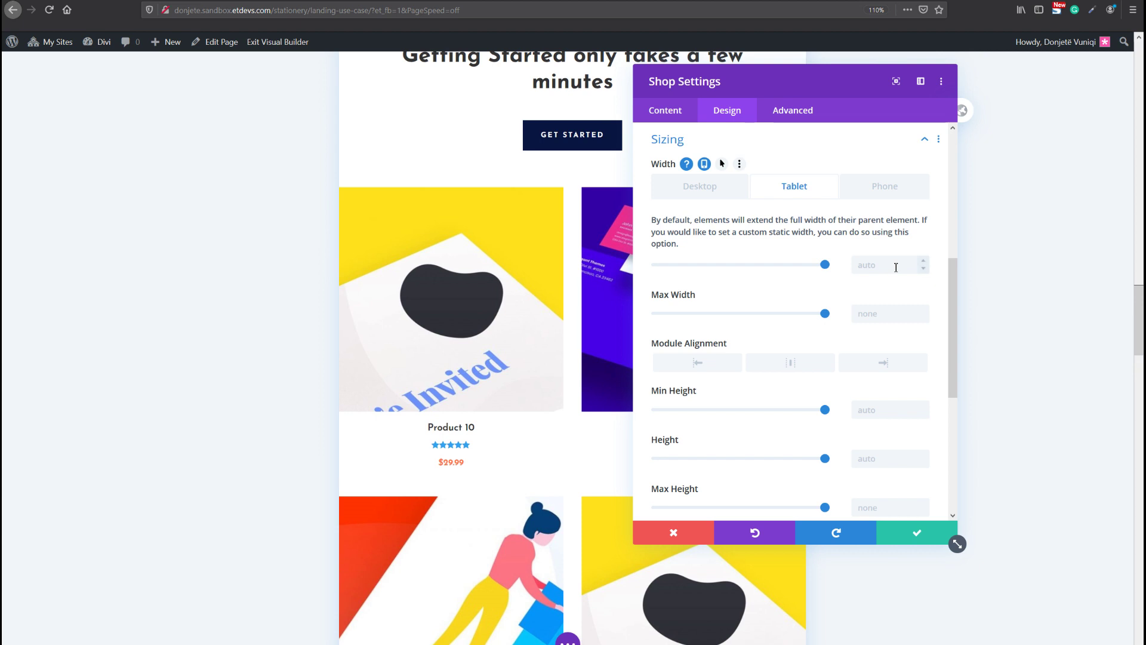
{"action": "type", "text": "250"}
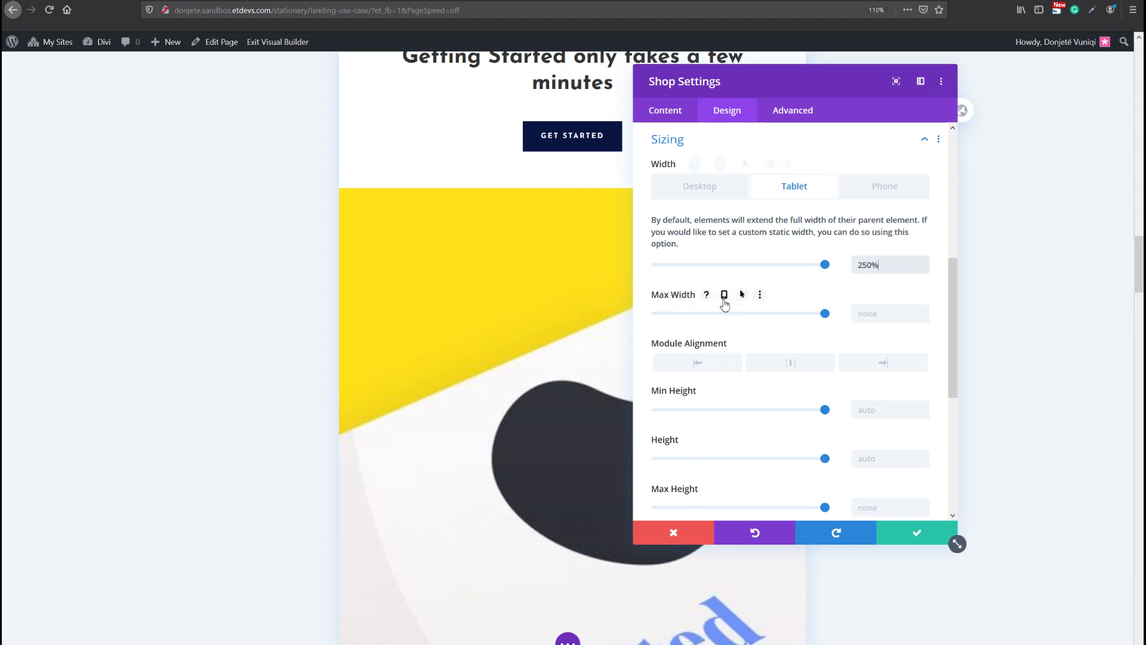
- Set the Shop module's tablet max width to 250%
{"action": "left_click", "coordinate": [723, 298]}
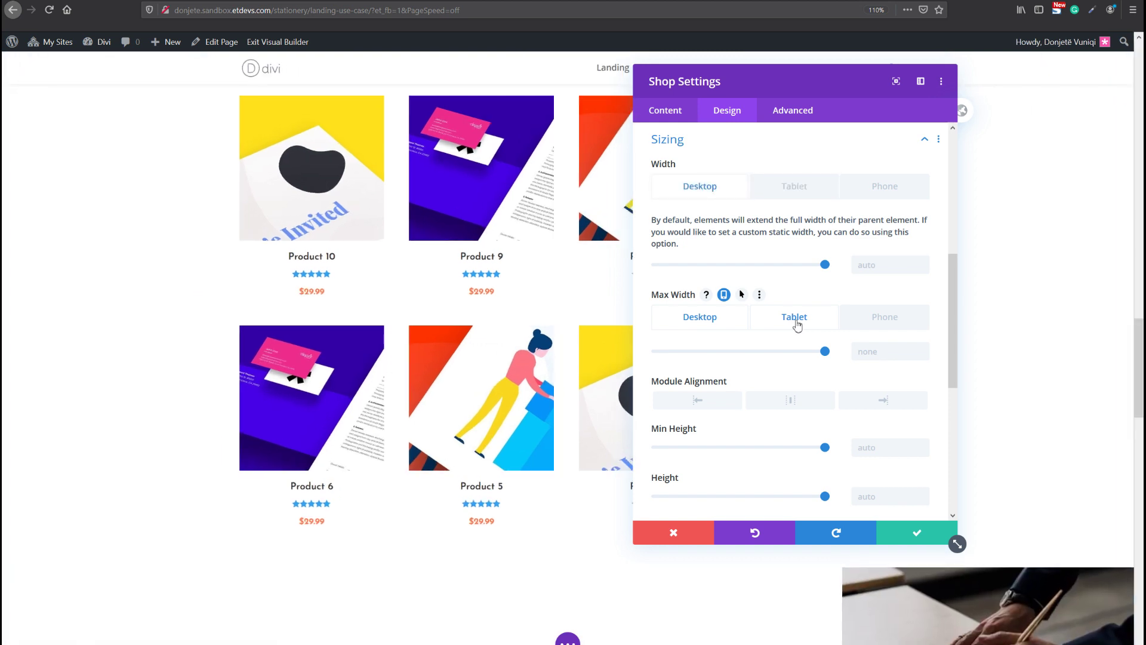
{"action": "left_click", "coordinate": [795, 322]}
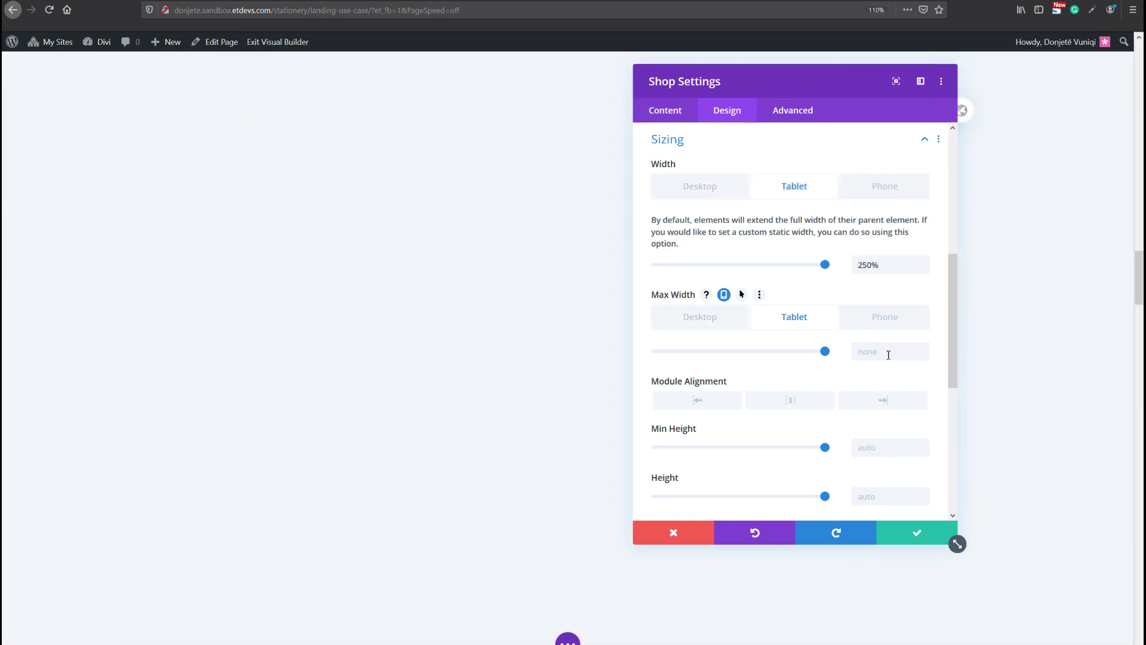
{"action": "type", "text": "25%"}
{"action": "key", "text": "BackSpace"}
{"action": "type", "text": "0"}
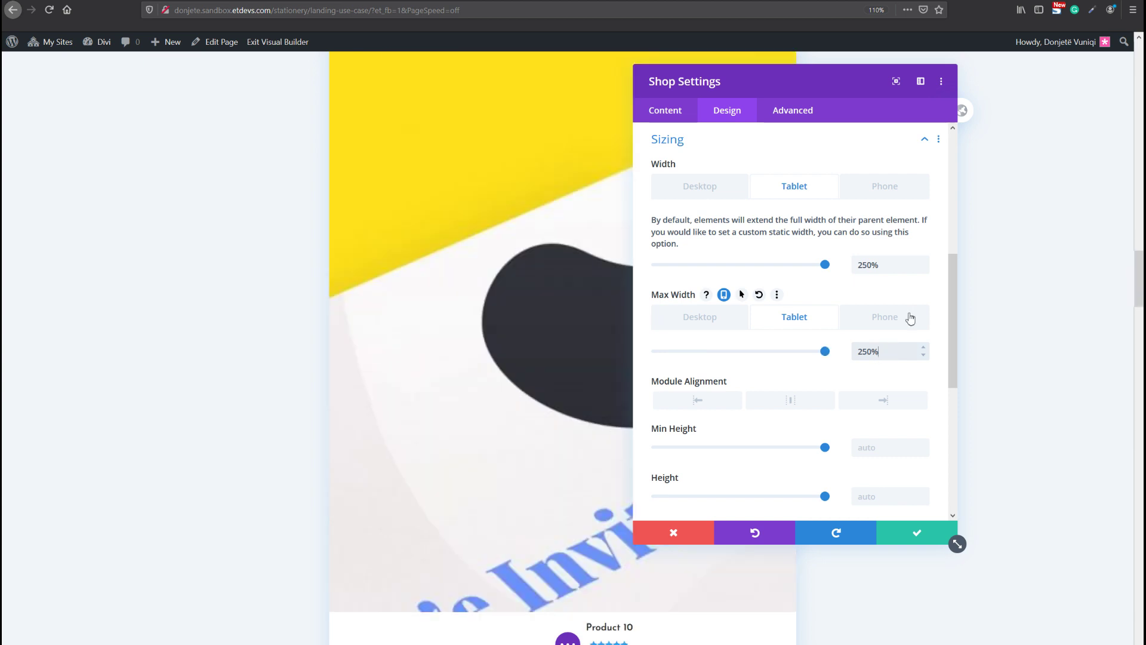
- Assign the CSS class product-swipe-cards to the Shop module
{"action": "left_click", "coordinate": [793, 112]}
{"action": "left_click", "coordinate": [750, 165]}
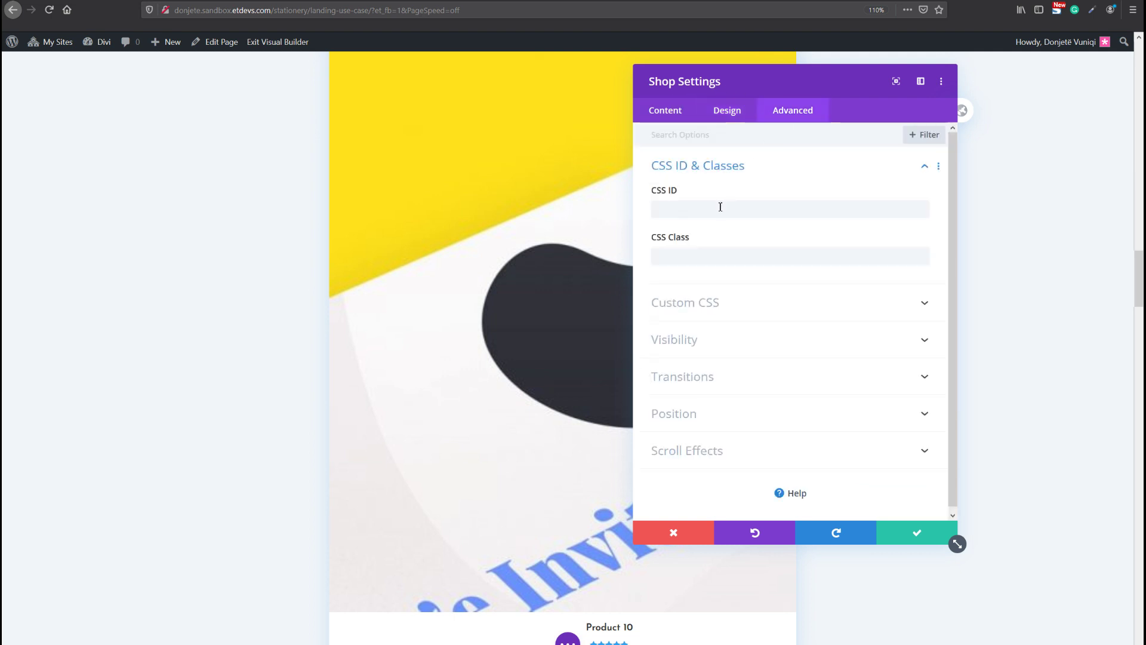
{"action": "left_click", "coordinate": [704, 257]}
{"action": "type", "text": "product-swipe-cards"}
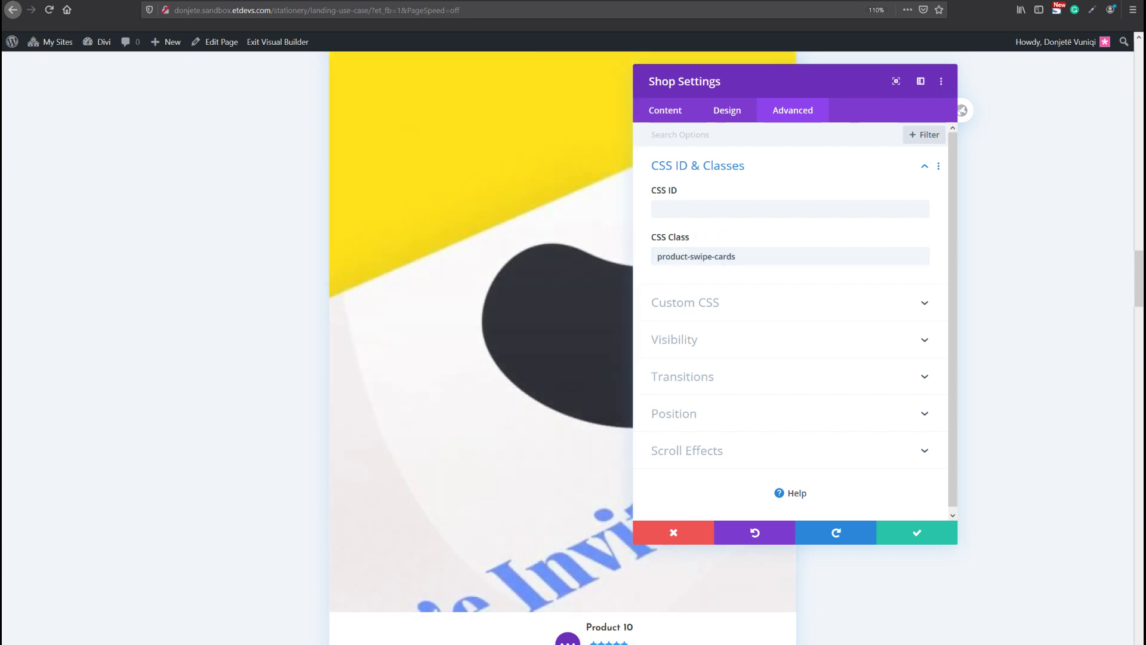
- Set the Shop module's desktop horizontal overflow and its vertical overflow to Hidden, and save the module settings
{"action": "left_click", "coordinate": [702, 339]}
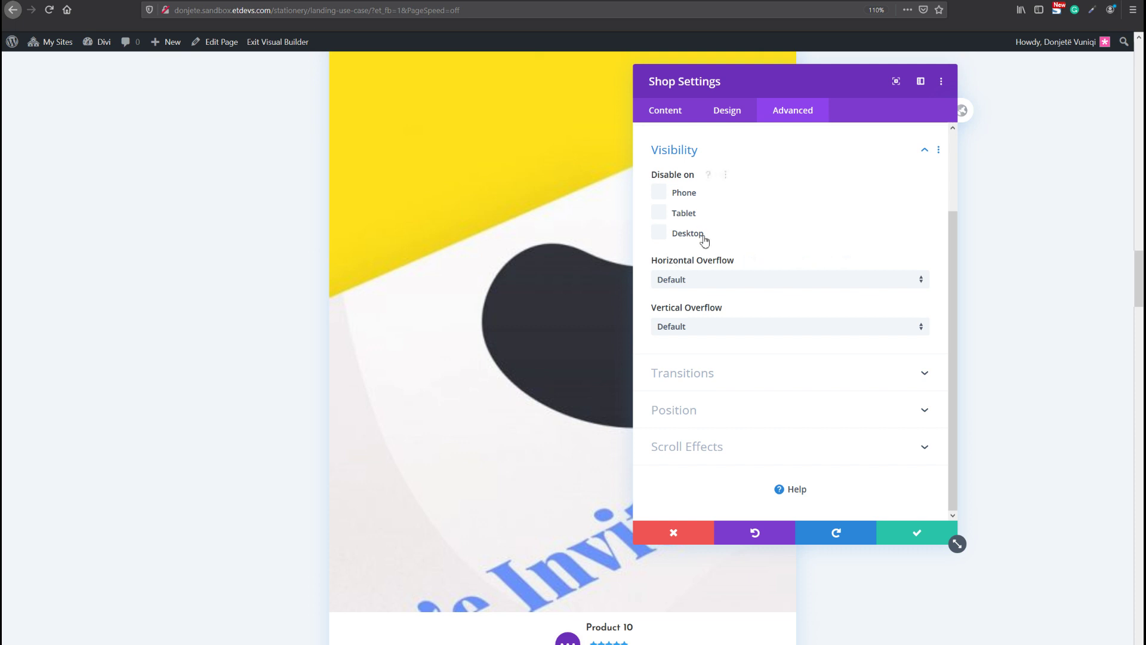
{"action": "left_click", "coordinate": [711, 285]}
{"action": "left_click", "coordinate": [707, 353]}
{"action": "left_click", "coordinate": [713, 330]}
{"action": "left_click", "coordinate": [709, 400]}
{"action": "left_click", "coordinate": [761, 260]}
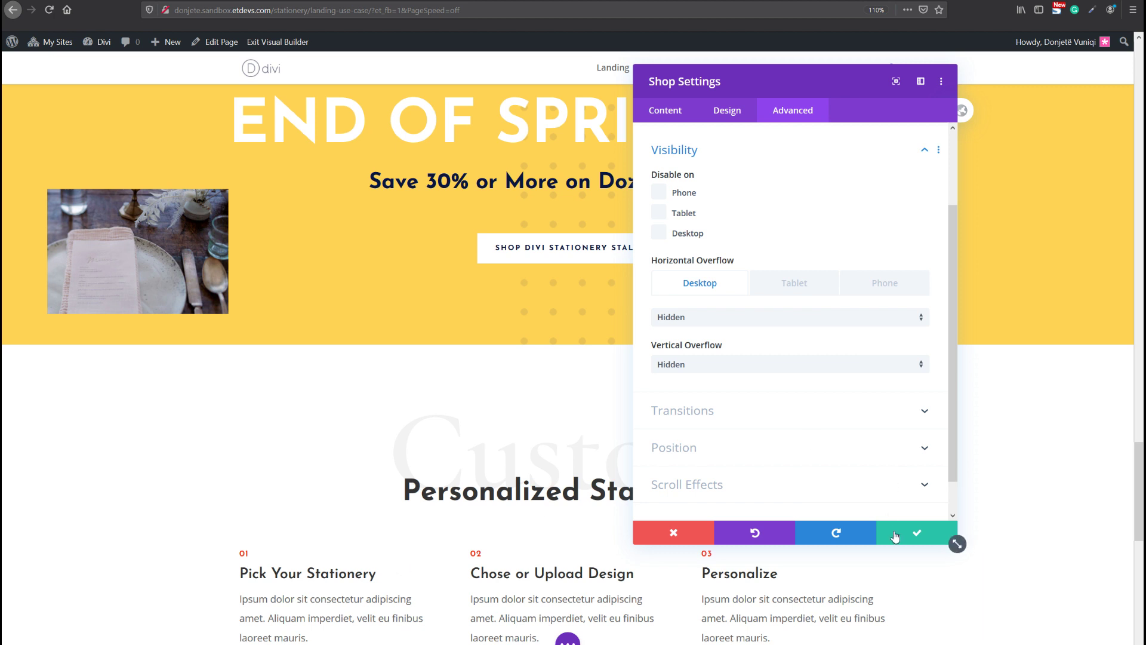
{"action": "left_click", "coordinate": [916, 531]}
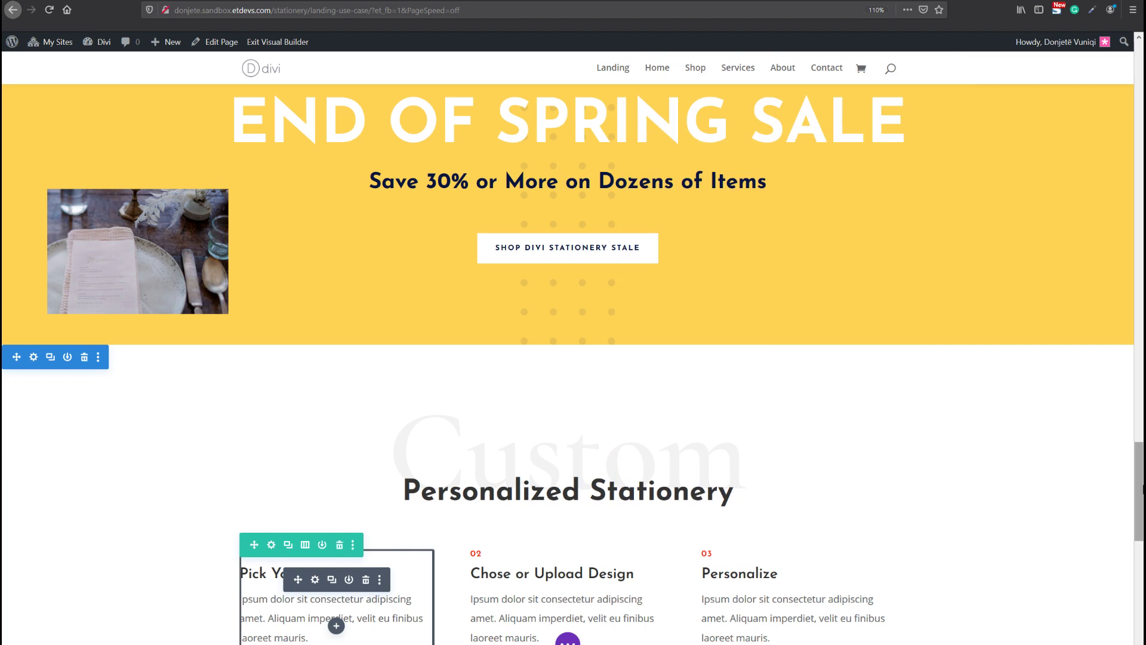
- Insert a Code module below the Shop module and paste the product-swipe-cards style block into its code field
{"action": "scroll", "coordinate": [1137, 497], "scroll_direction": "down", "scroll_amount": 2}
{"action": "left_click_drag", "start_coordinate": [1137, 497], "coordinate": [1137, 346]}
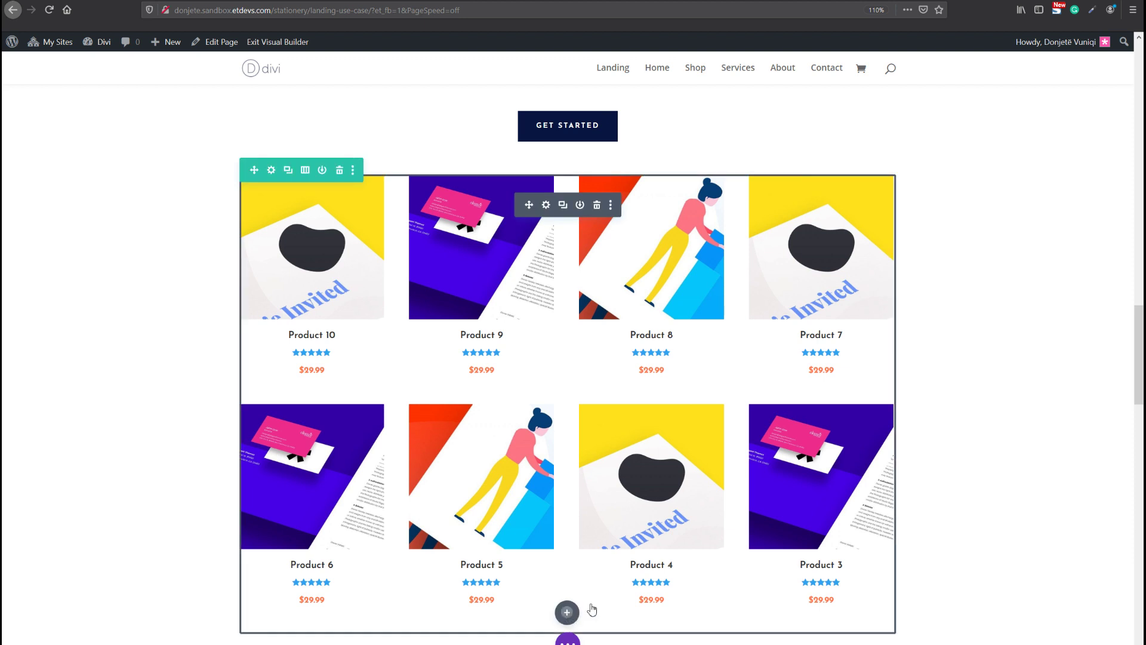
{"action": "left_click", "coordinate": [592, 608]}
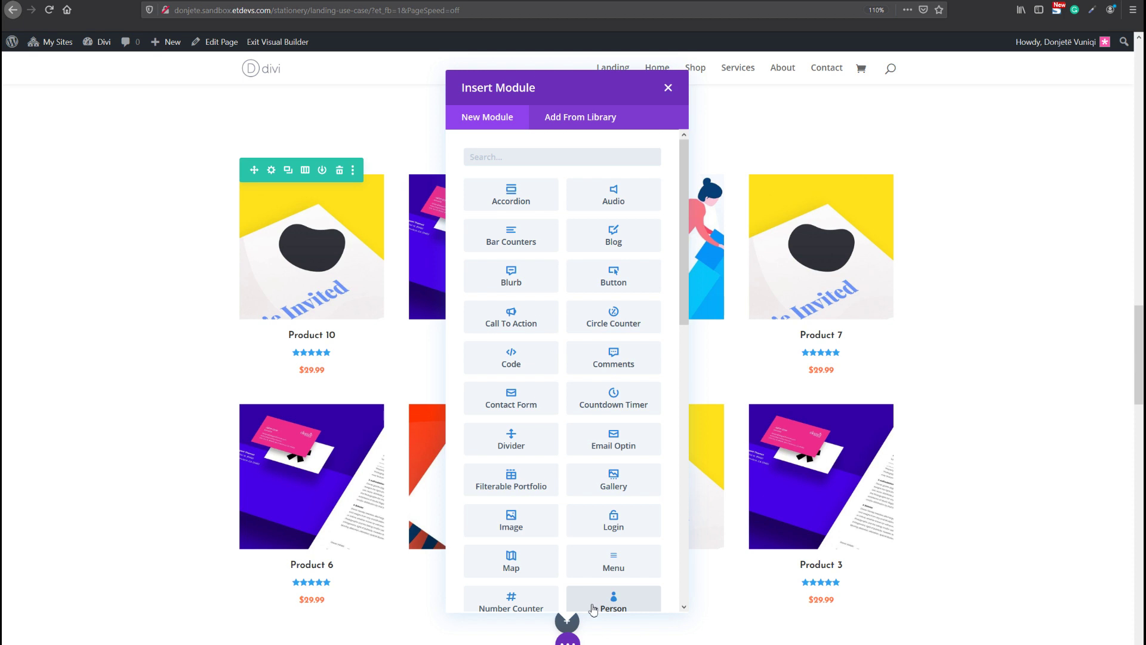
{"action": "type", "text": "code"}
{"action": "key", "text": "Return"}
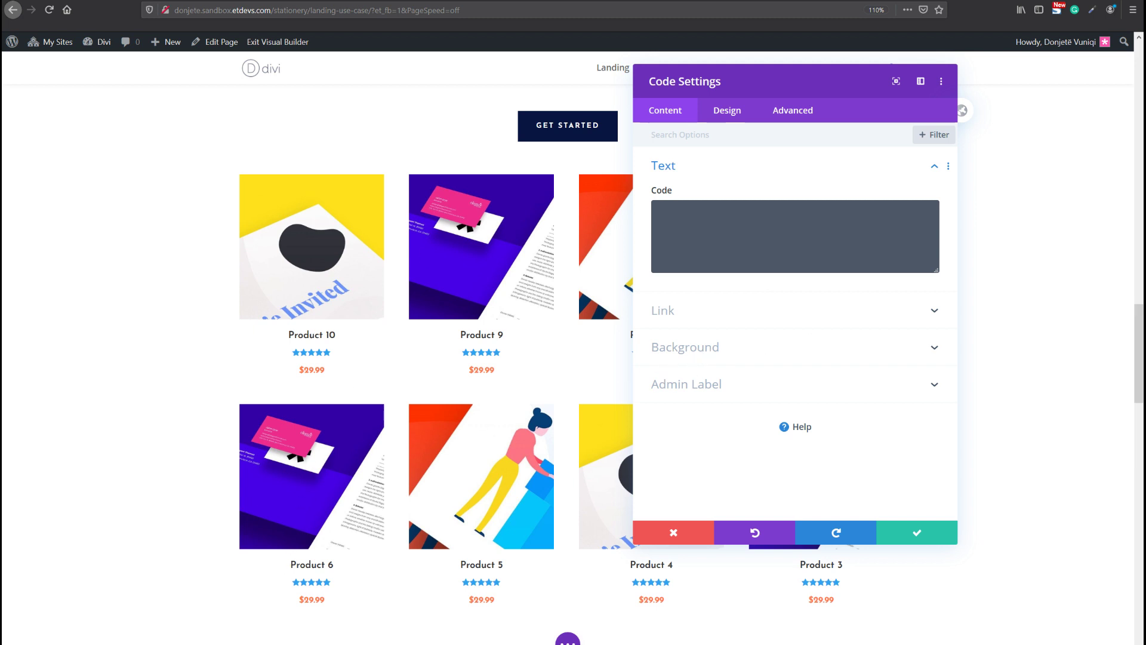
{"action": "left_click", "coordinate": [815, 261]}
{"action": "key", "text": "ctrl+v"}
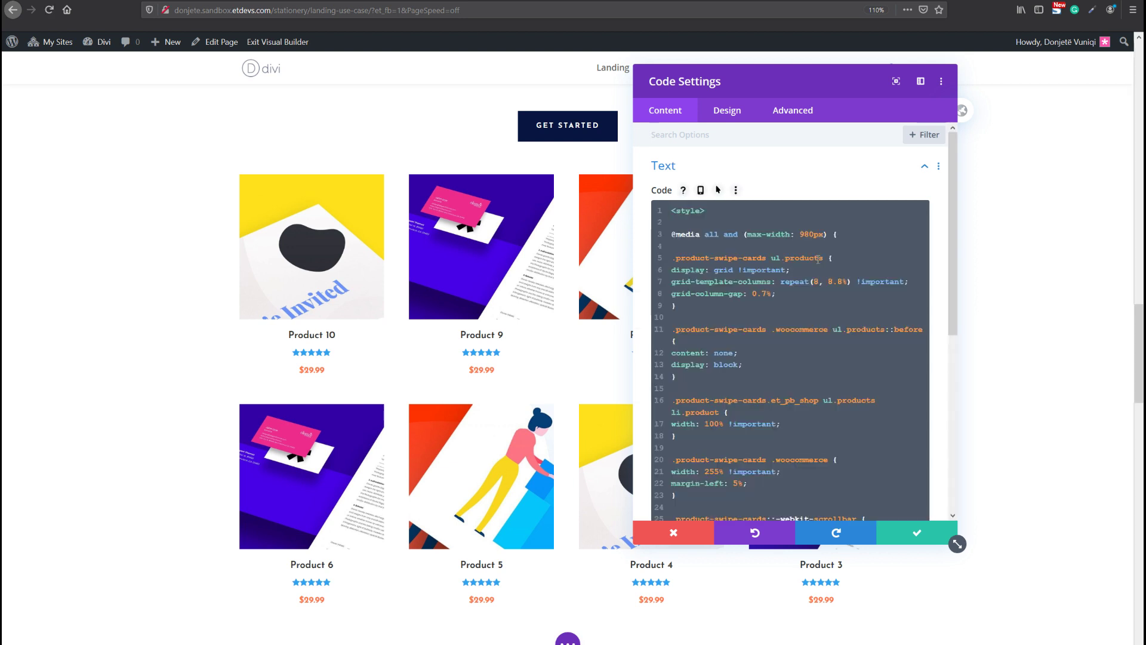
- Examine the 980px media query and the grid rules for the product list in the pasted CSS
{"action": "left_click_drag", "start_coordinate": [838, 234], "coordinate": [670, 237]}
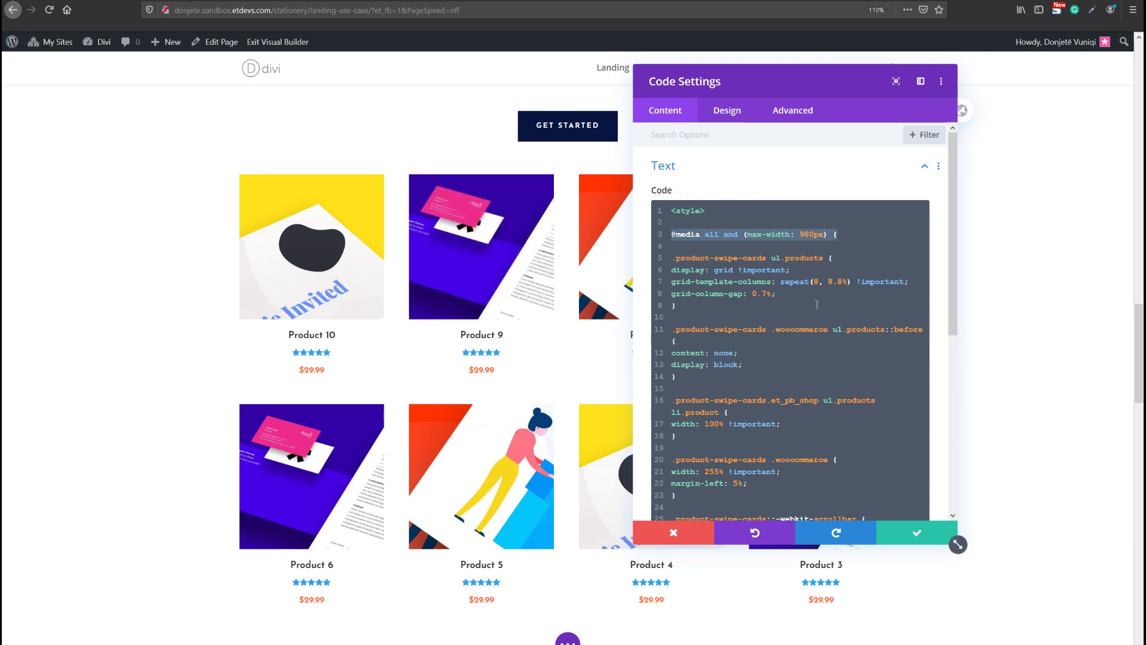
{"action": "left_click_drag", "start_coordinate": [1137, 339], "coordinate": [1137, 342]}
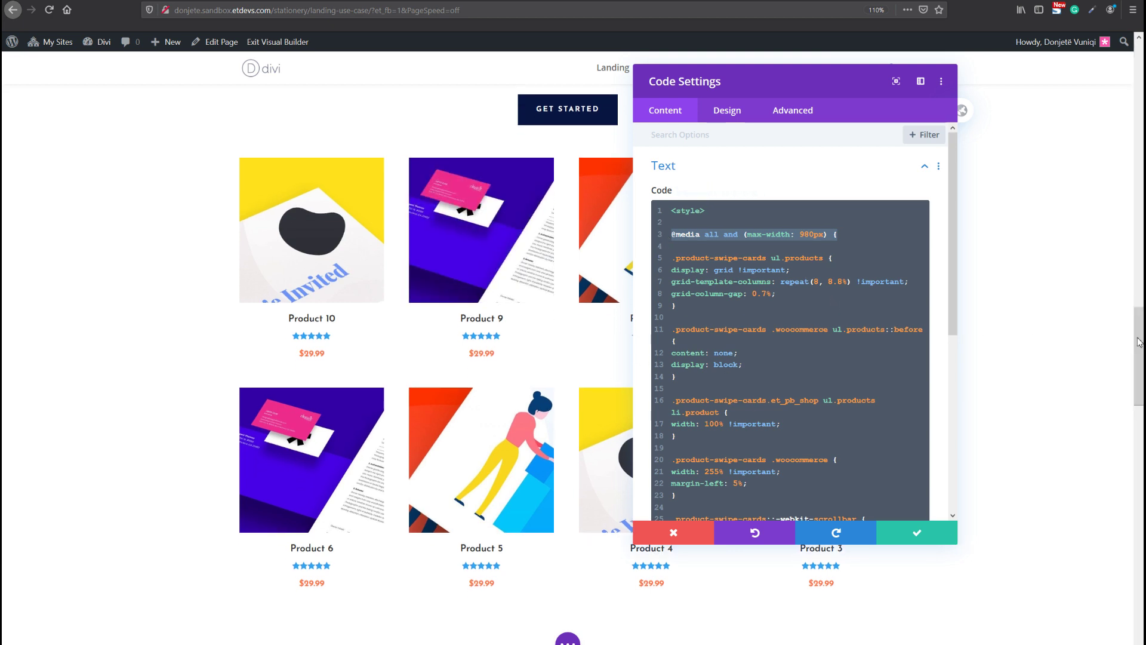
{"action": "scroll", "coordinate": [776, 278], "scroll_direction": "down", "scroll_amount": 1}
{"action": "left_click_drag", "start_coordinate": [776, 247], "coordinate": [662, 220]}
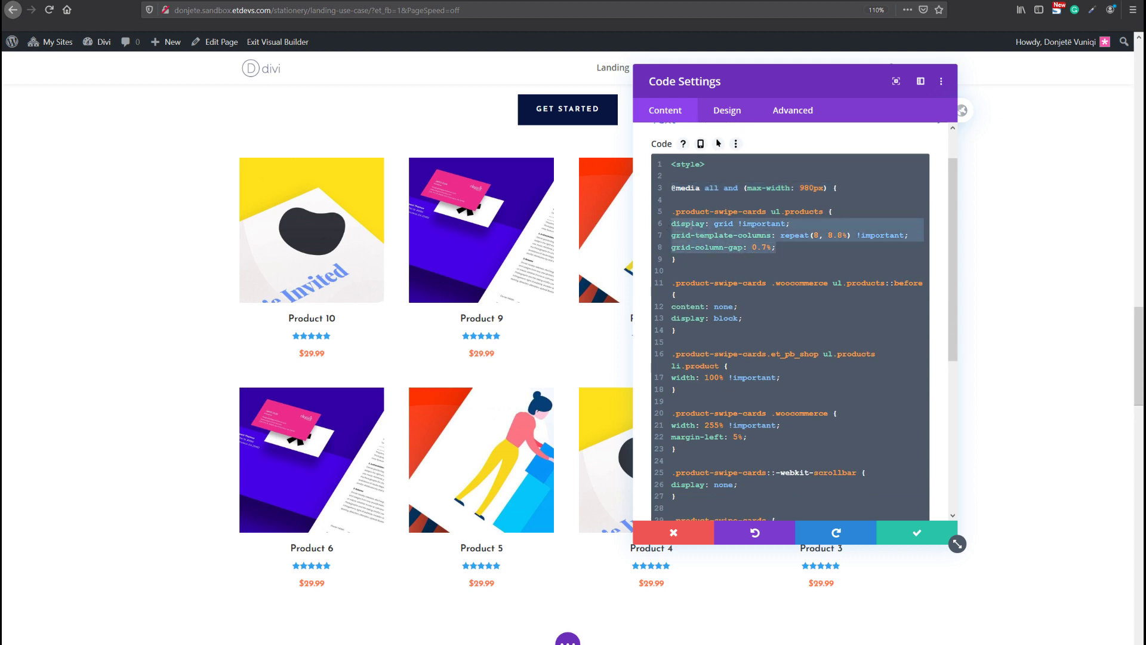
{"action": "left_click", "coordinate": [758, 236]}
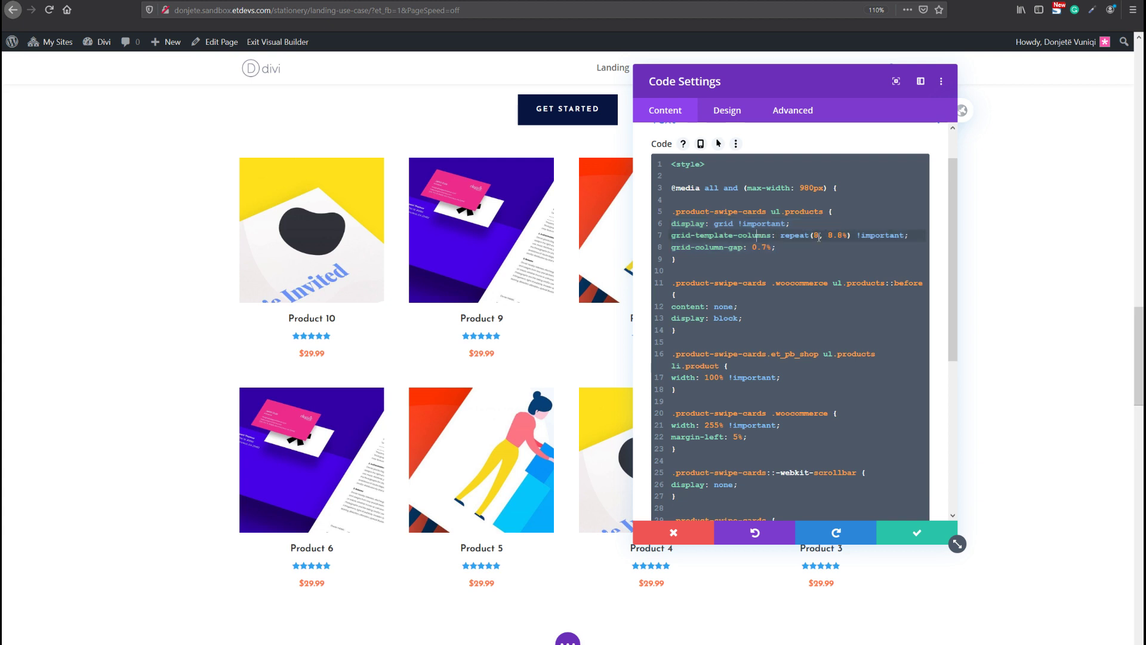
{"action": "double_click", "coordinate": [818, 236]}
{"action": "left_click", "coordinate": [818, 238]}
{"action": "key", "text": "BackSpace"}
{"action": "type", "text": "6"}
{"action": "key", "text": "BackSpace"}
{"action": "type", "text": "5"}
- Examine the grid column width and gap, and the .woocommerce container's width rule, in the Code module's CSS
{"action": "left_click_drag", "start_coordinate": [828, 235], "coordinate": [848, 235]}
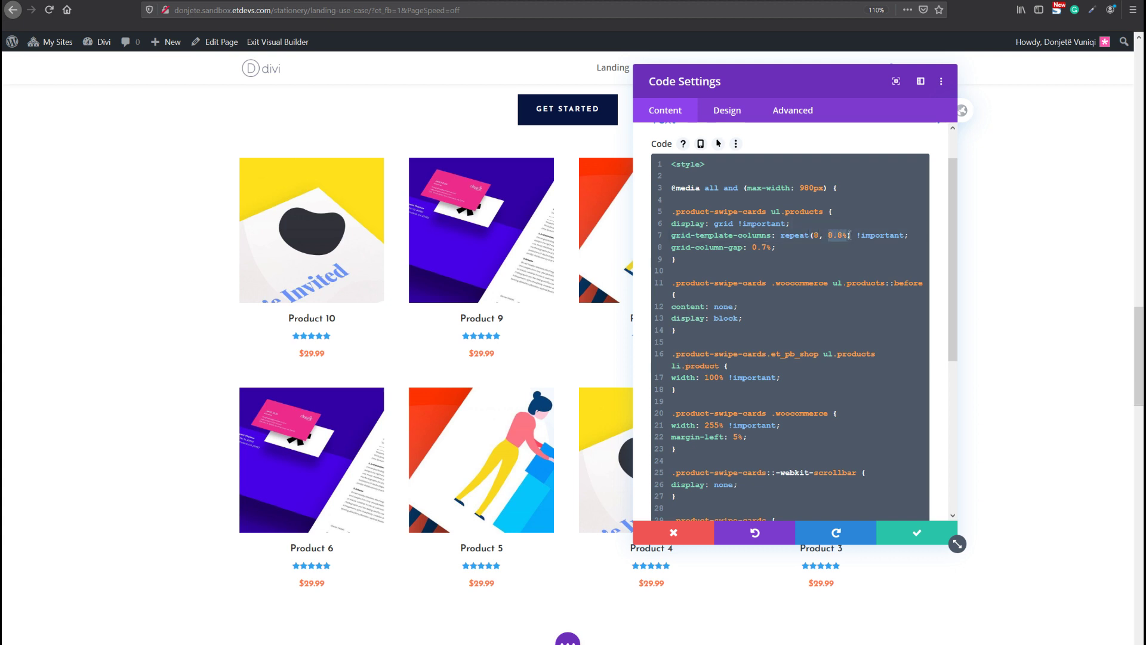
{"action": "left_click", "coordinate": [813, 235]}
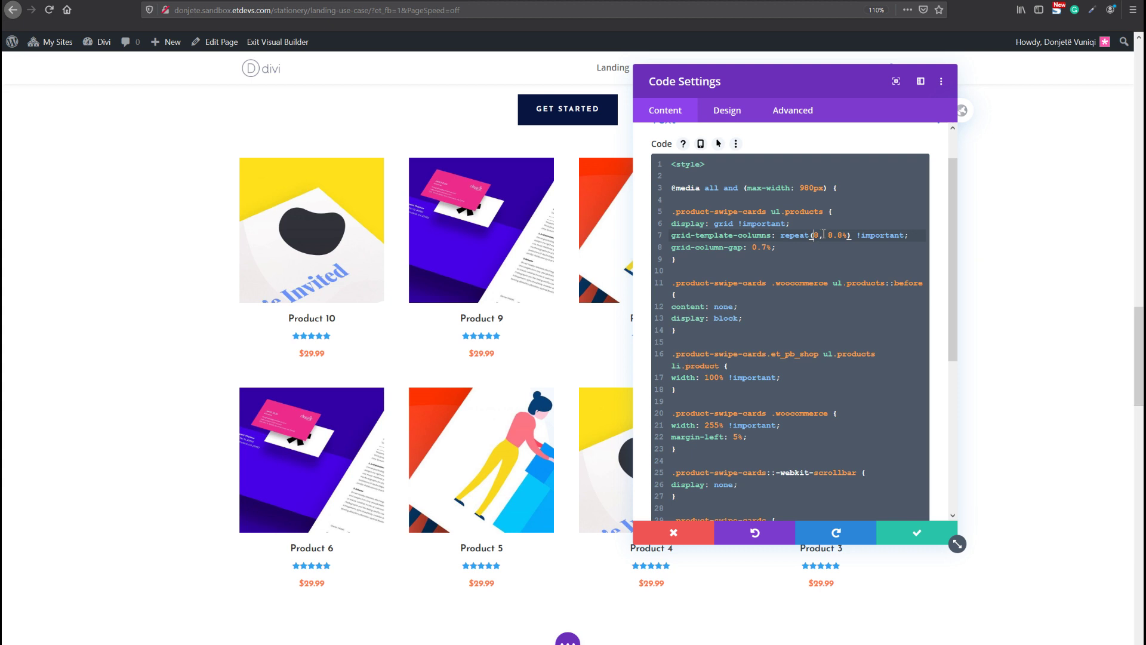
{"action": "left_click_drag", "start_coordinate": [828, 235], "coordinate": [852, 241]}
{"action": "left_click", "coordinate": [794, 247]}
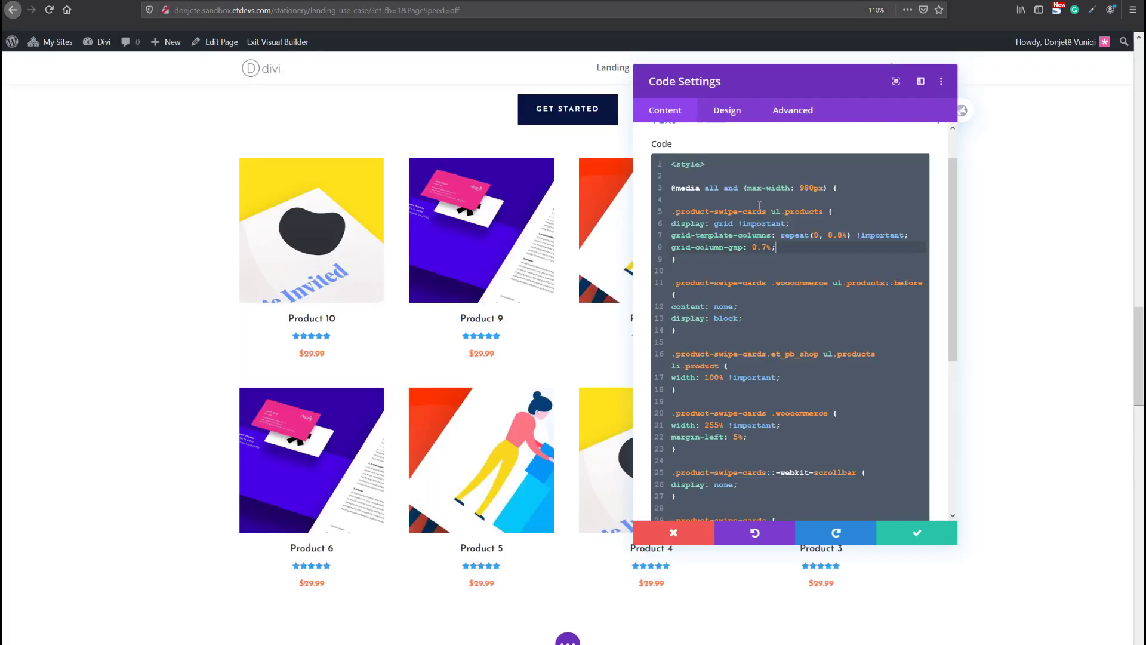
{"action": "scroll", "coordinate": [759, 204], "scroll_direction": "down", "scroll_amount": 3}
{"action": "scroll", "coordinate": [756, 303], "scroll_direction": "up", "scroll_amount": 3}
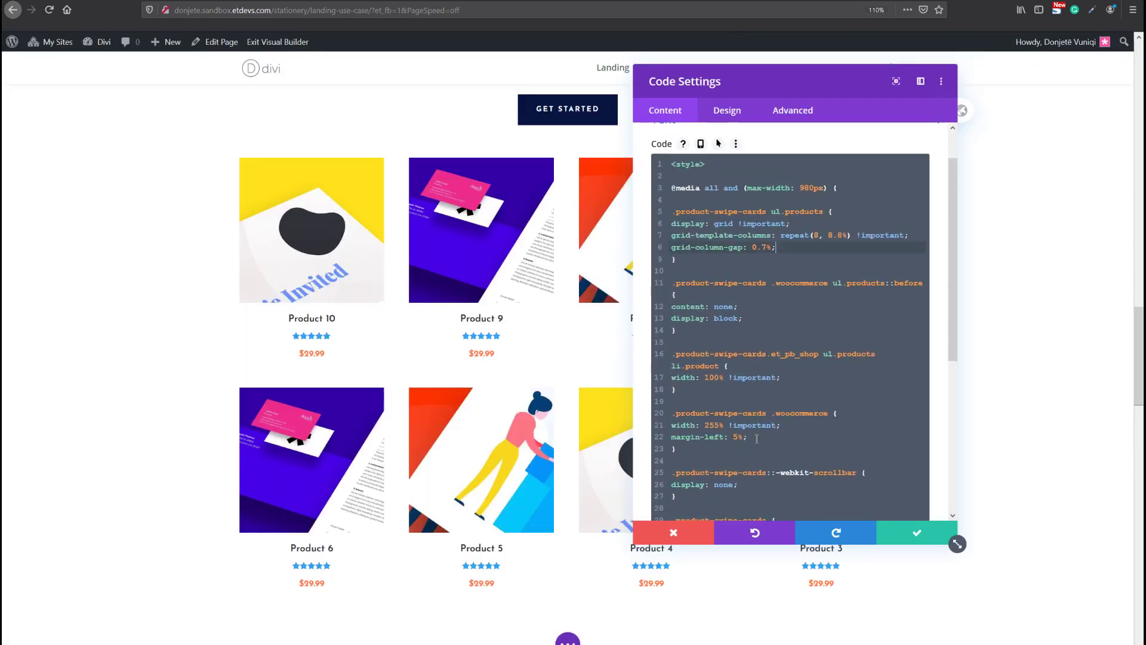
{"action": "scroll", "coordinate": [758, 391], "scroll_direction": "down", "scroll_amount": 1}
{"action": "left_click", "coordinate": [758, 391]}
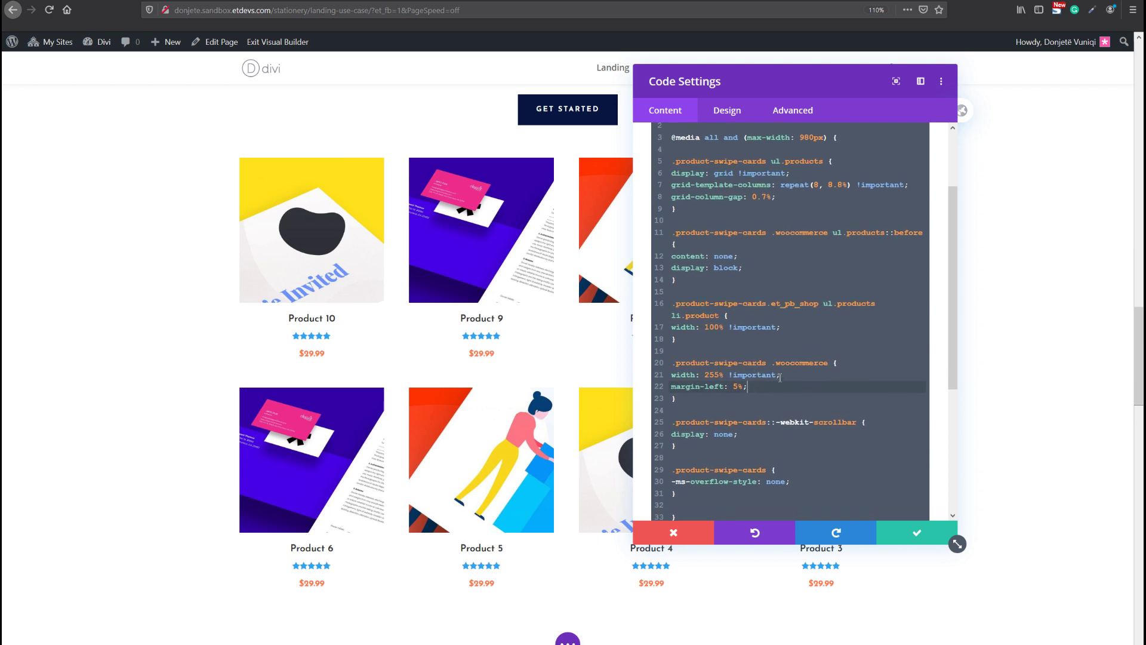
{"action": "scroll", "coordinate": [752, 352], "scroll_direction": "down", "scroll_amount": 1}
{"action": "left_click_drag", "start_coordinate": [746, 356], "coordinate": [730, 330]}
{"action": "left_click", "coordinate": [672, 331]}
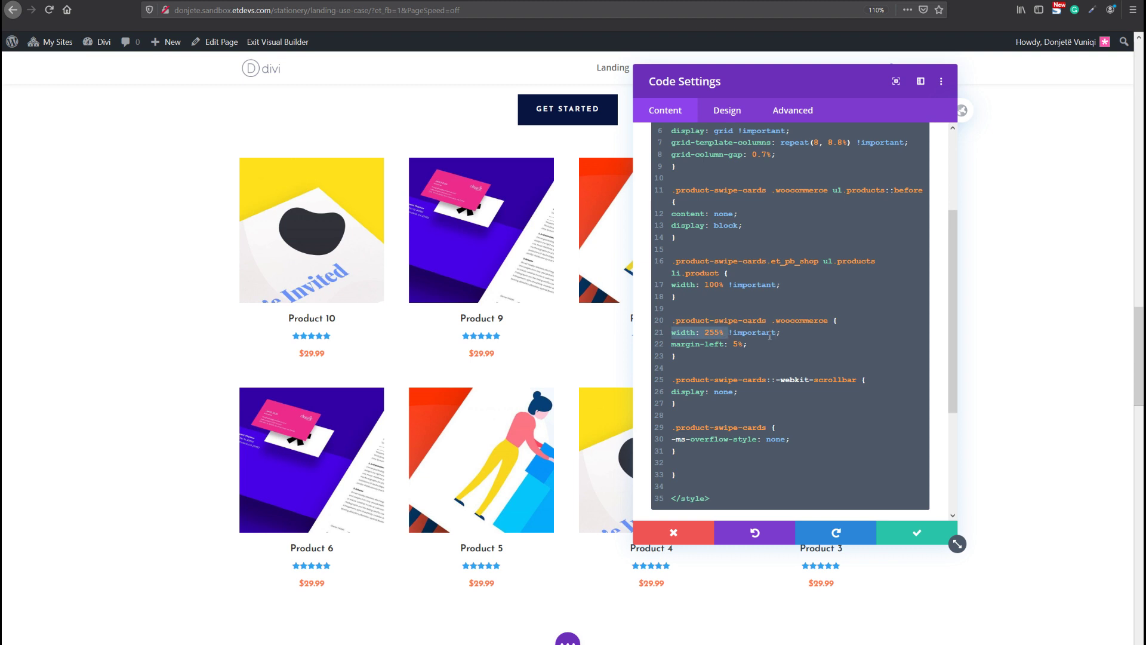
{"action": "left_click", "coordinate": [700, 321]}
{"action": "left_click_drag", "start_coordinate": [728, 332], "coordinate": [674, 330]}
{"action": "scroll", "coordinate": [772, 256], "scroll_direction": "up", "scroll_amount": 5}
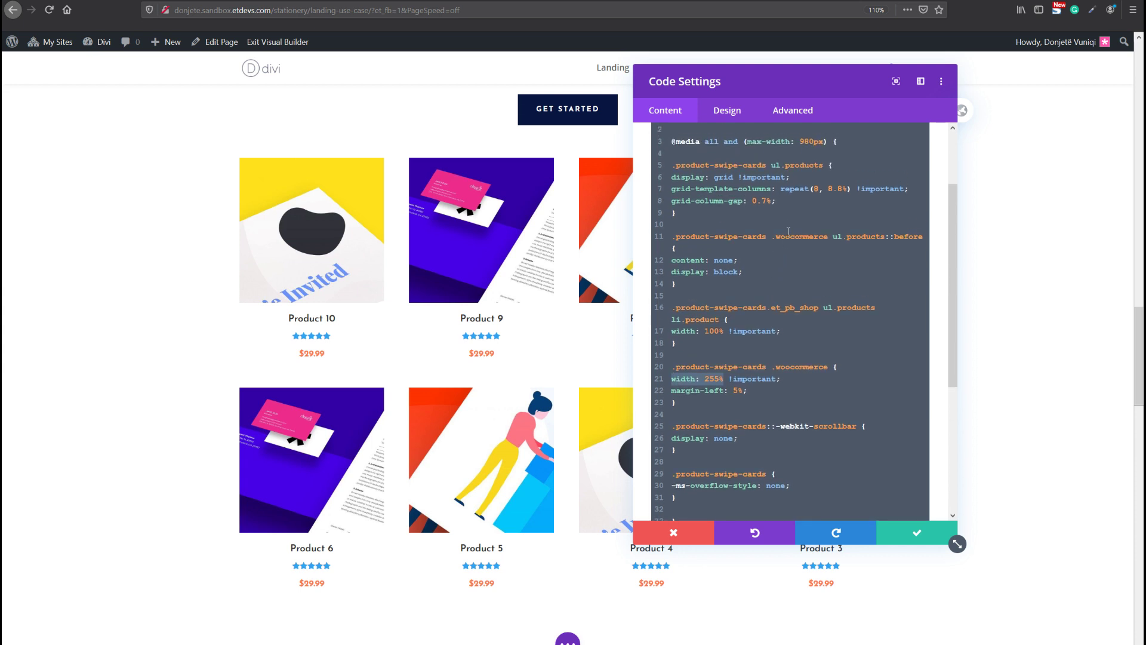
- Review the remaining CSS down to the closing style tag, including the rules that hide the scrollbar
{"action": "left_click_drag", "start_coordinate": [908, 278], "coordinate": [819, 380]}
{"action": "scroll", "coordinate": [818, 381], "scroll_direction": "down", "scroll_amount": 1}
{"action": "scroll", "coordinate": [819, 380], "scroll_direction": "down", "scroll_amount": 2}
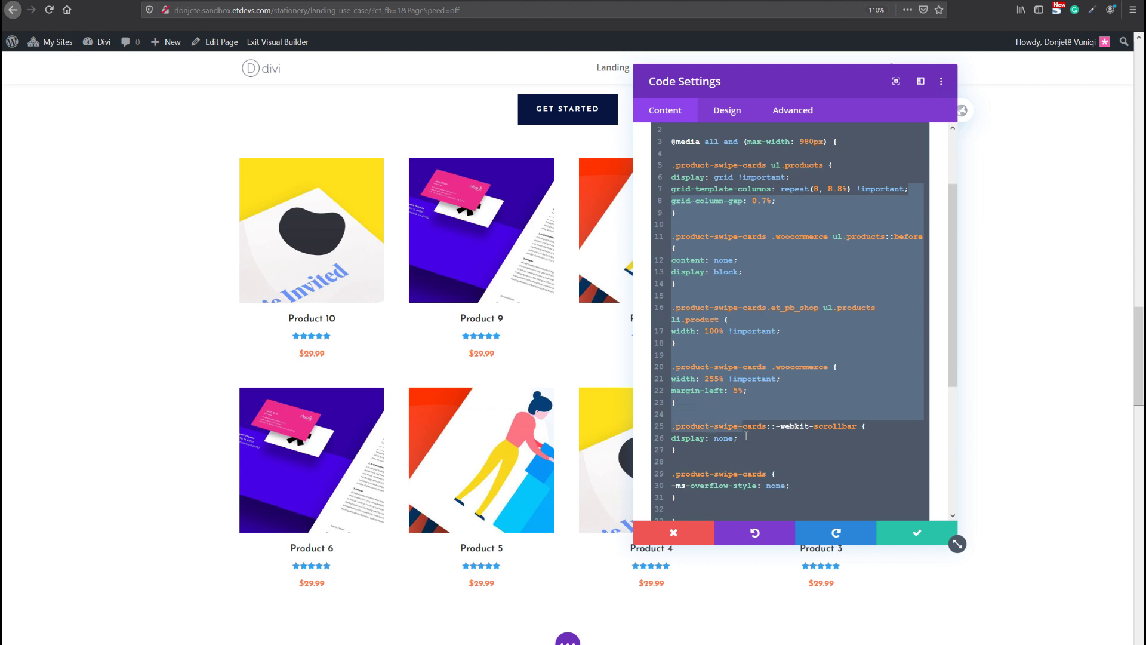
{"action": "left_click", "coordinate": [757, 425]}
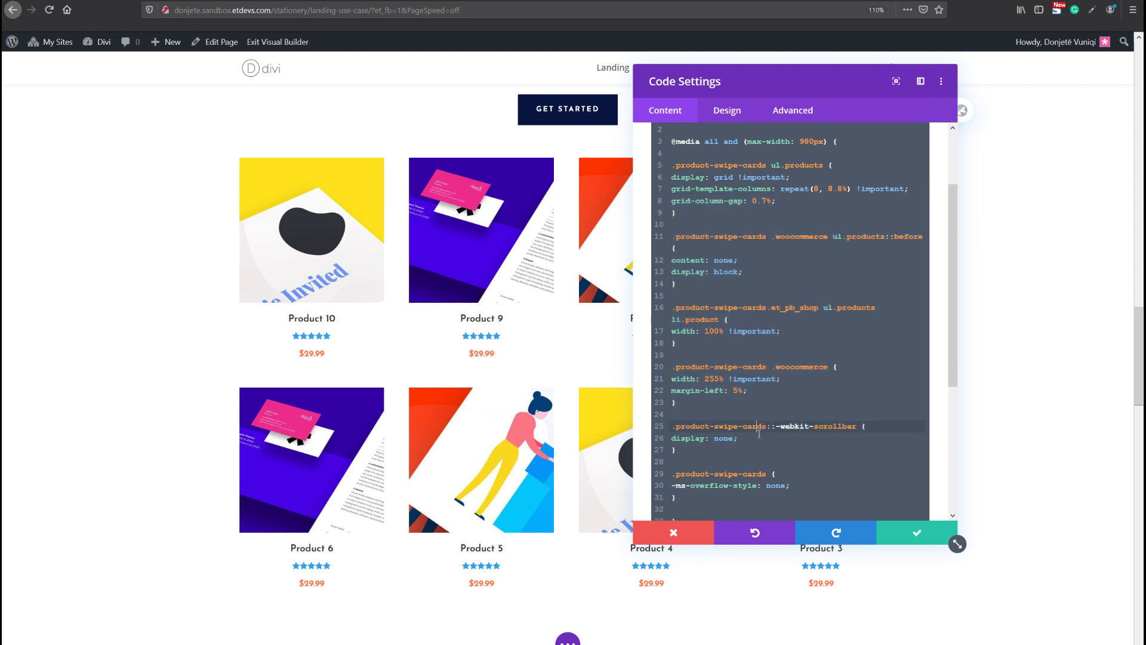
{"action": "scroll", "coordinate": [760, 433], "scroll_direction": "down", "scroll_amount": 1}
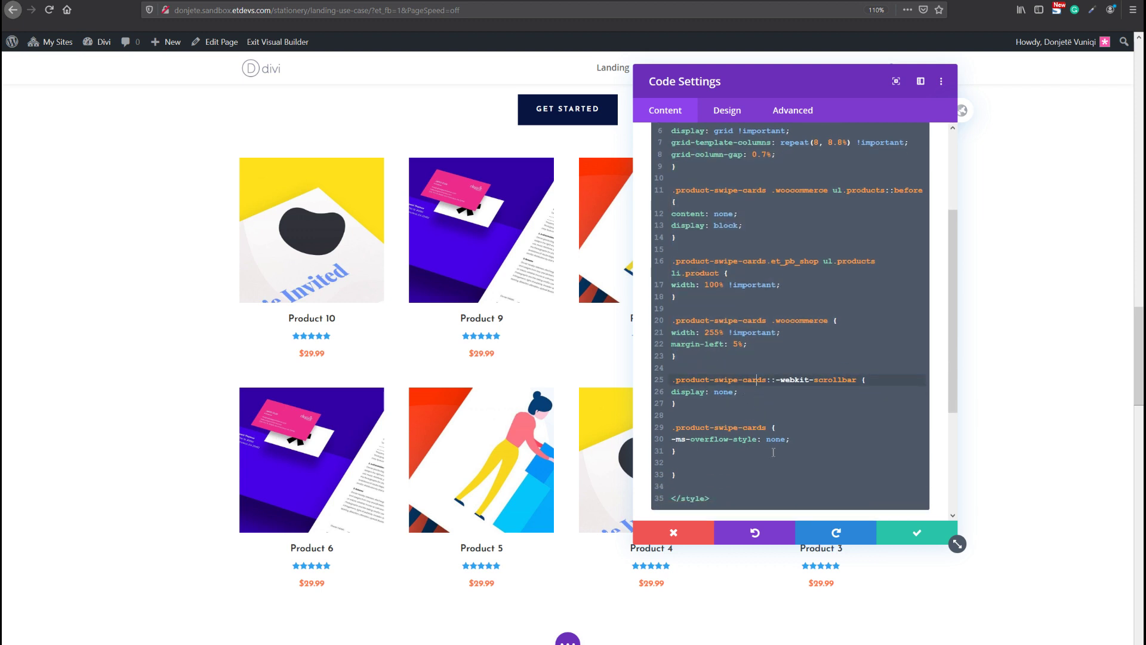
{"action": "left_click_drag", "start_coordinate": [794, 451], "coordinate": [674, 377]}
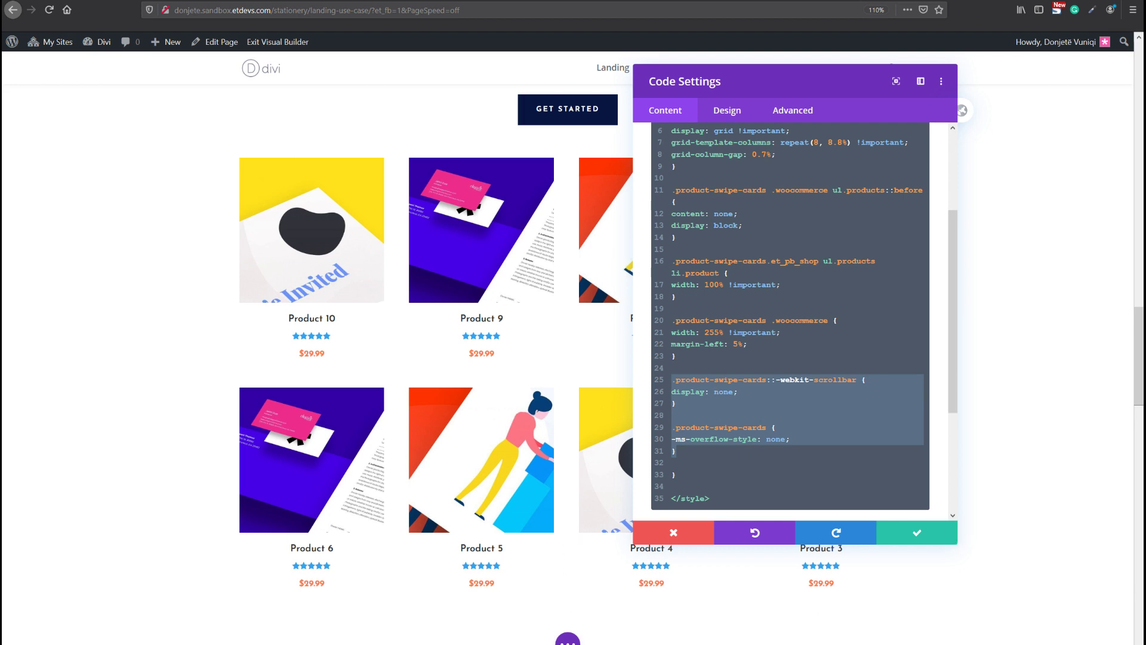
{"action": "left_click", "coordinate": [770, 388]}
{"action": "scroll", "coordinate": [767, 370], "scroll_direction": "up", "scroll_amount": 2}
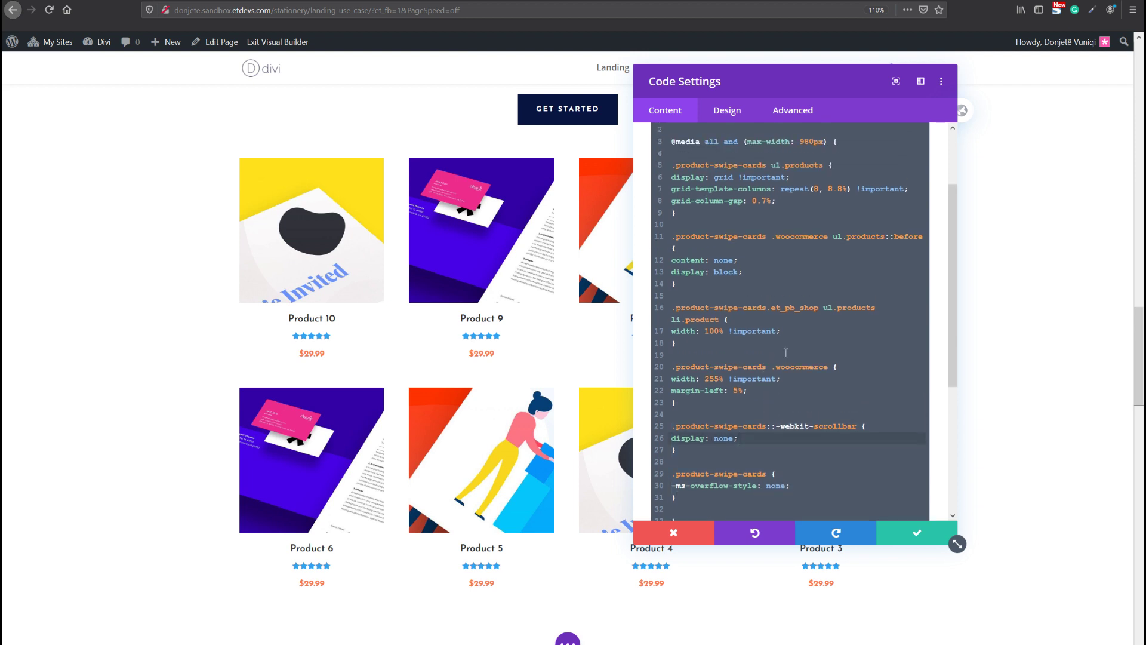
{"action": "scroll", "coordinate": [785, 352], "scroll_direction": "down", "scroll_amount": 2}
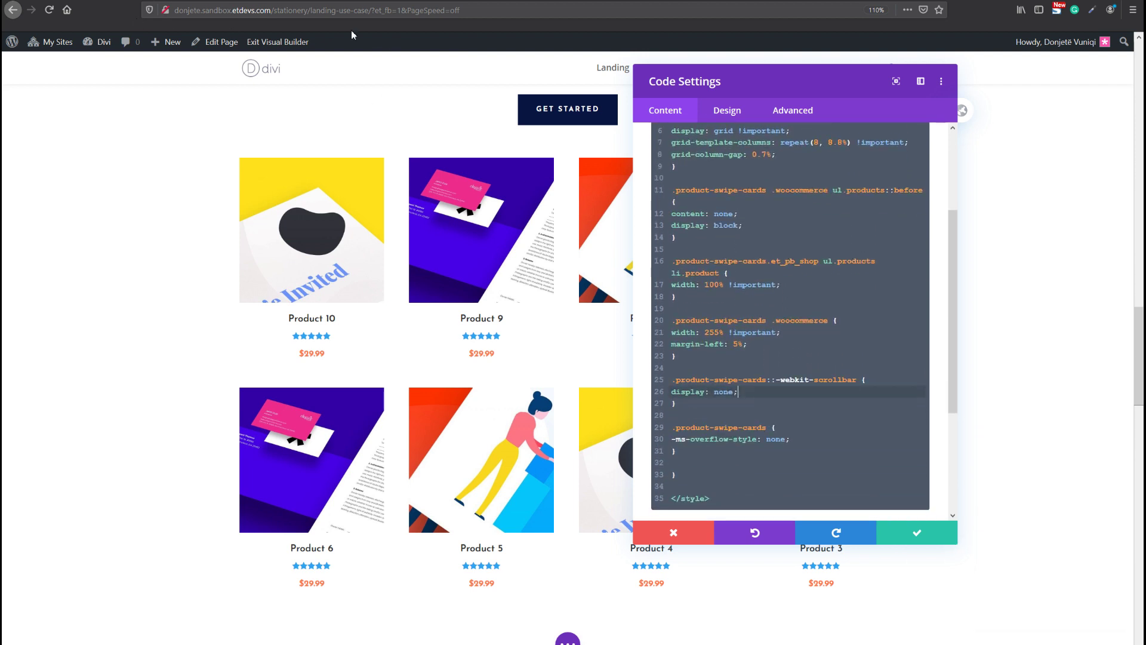
- Open the landing-use-case page's live URL, without the visual builder parameters, in a new browser tab
{"action": "left_click", "coordinate": [567, 637]}
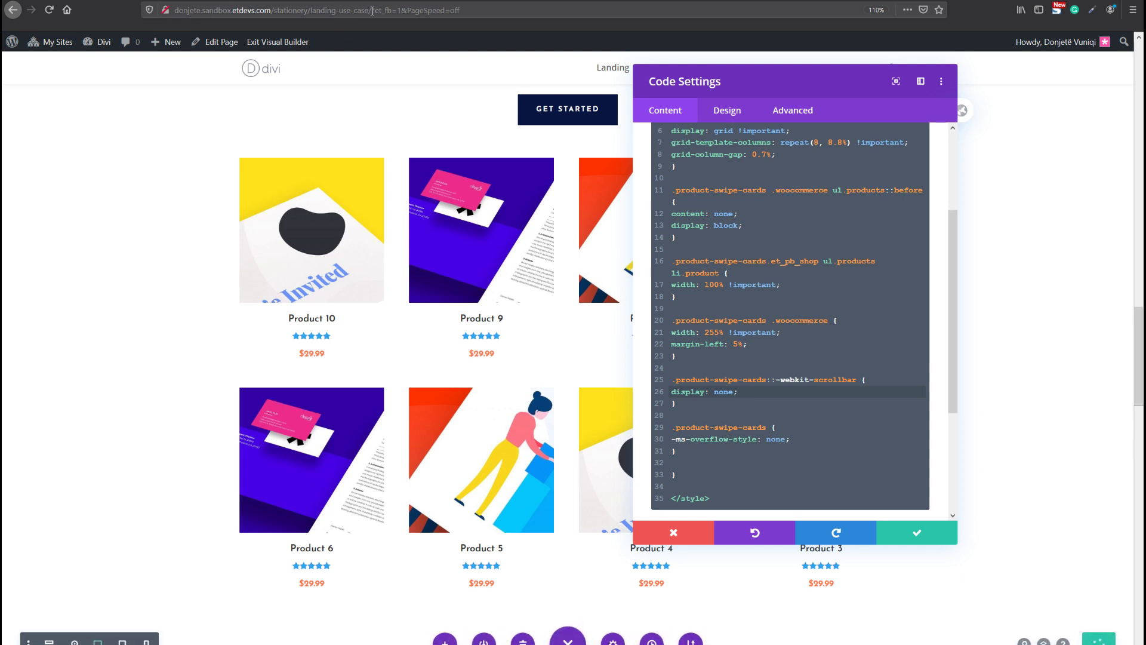
{"action": "left_click_drag", "start_coordinate": [371, 10], "coordinate": [174, 10]}
{"action": "key", "text": "ctrl+c"}
{"action": "key", "text": "ctrl+t"}
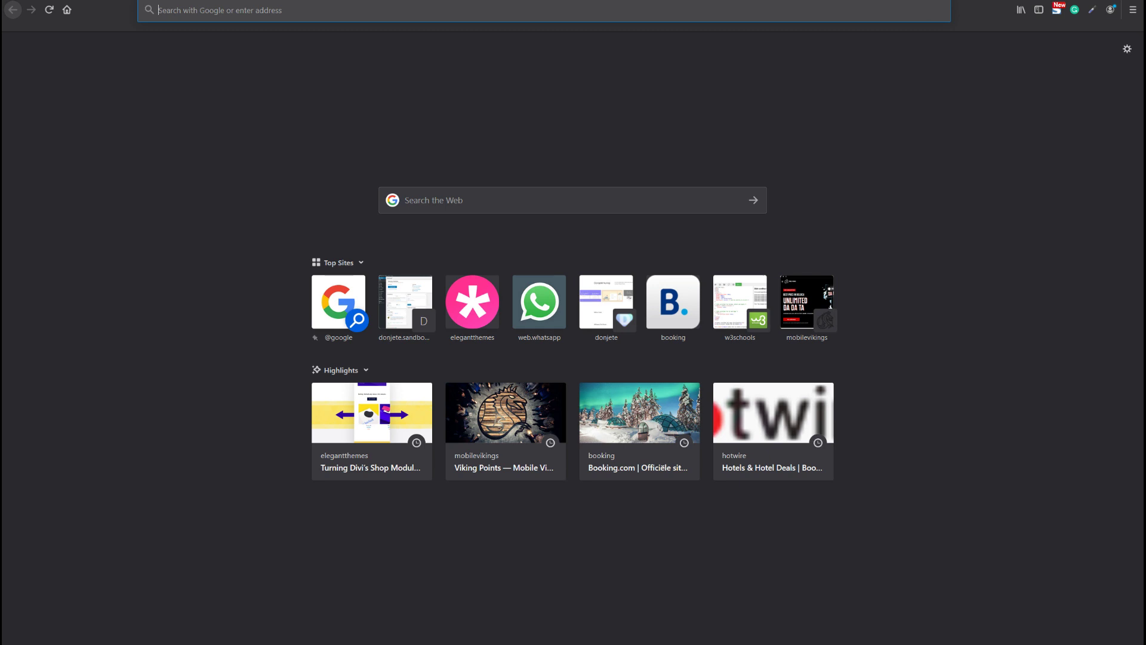
{"action": "key", "text": "ctrl+v"}
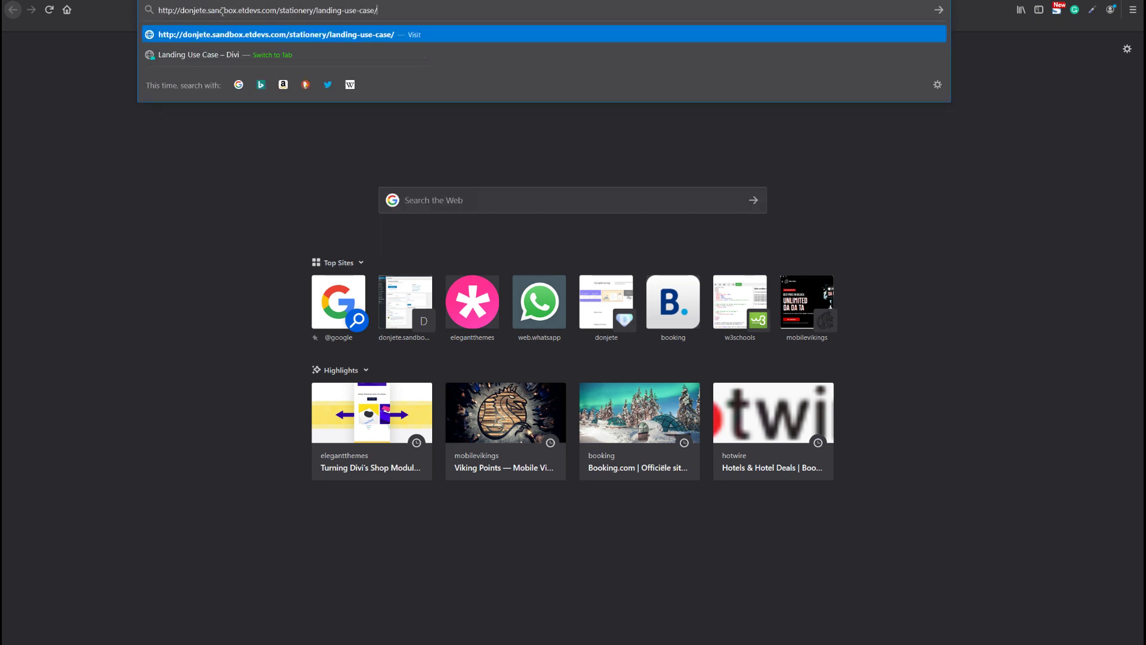
{"action": "key", "text": "Return"}
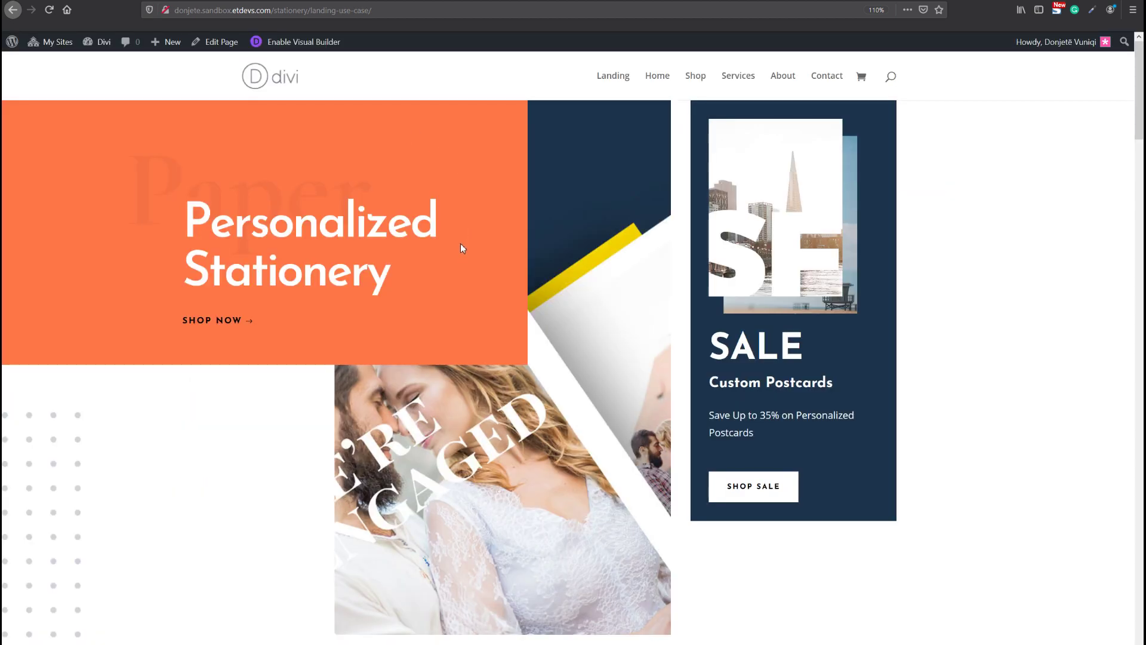
- Display the live page in the browser's responsive design mode and go to the product cards below Get Started
{"action": "key", "text": "F12"}
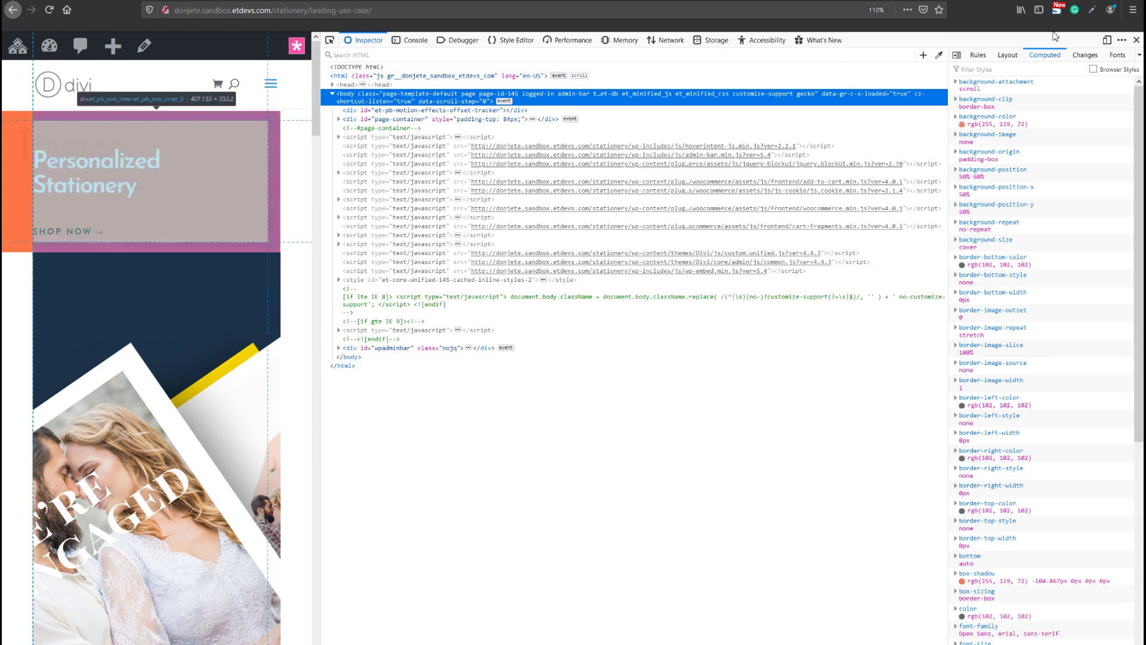
{"action": "left_click", "coordinate": [1107, 40]}
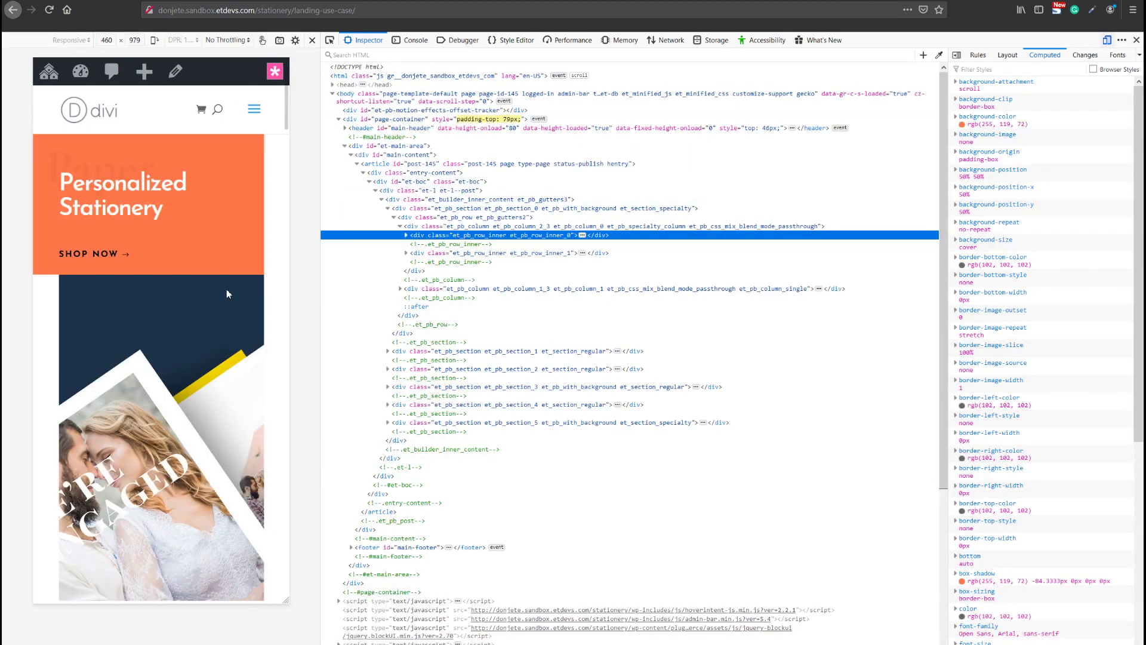
{"action": "scroll", "coordinate": [227, 292], "scroll_direction": "down", "scroll_amount": 15}
{"action": "key", "text": "ctrl+plus"}
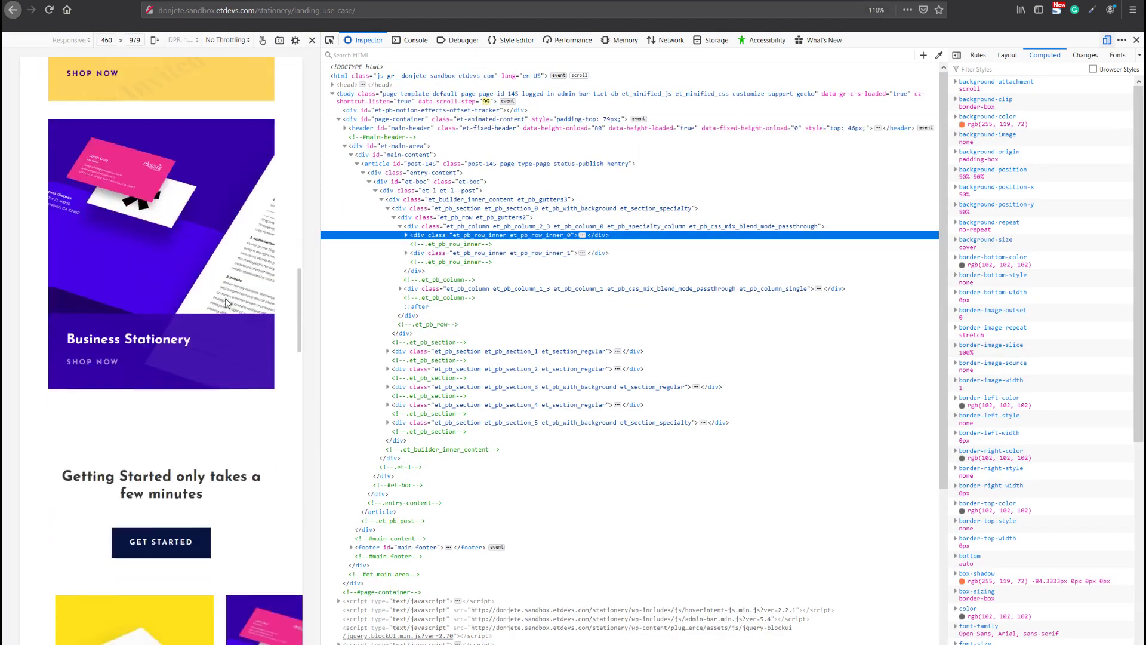
{"action": "scroll", "coordinate": [225, 299], "scroll_direction": "down", "scroll_amount": 5}
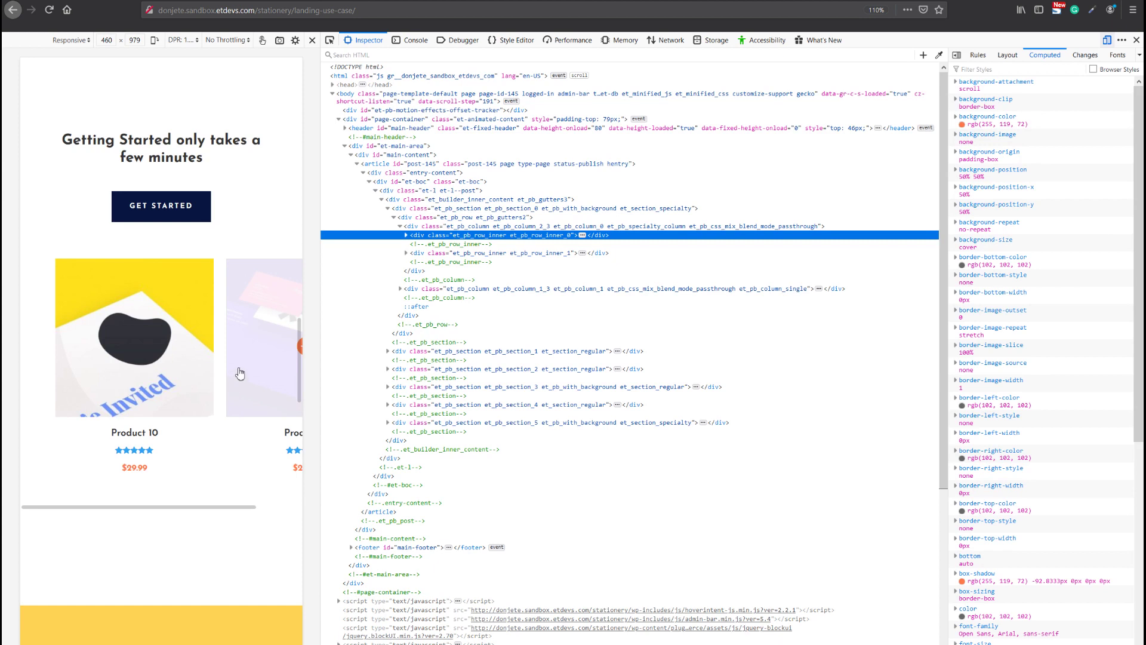
- Swipe the product cards sideways and back in the mobile preview, and close the developer tools pane
{"action": "scroll", "coordinate": [239, 374], "scroll_direction": "right", "scroll_amount": 10}
{"action": "scroll", "coordinate": [235, 366], "scroll_direction": "left", "scroll_amount": 10}
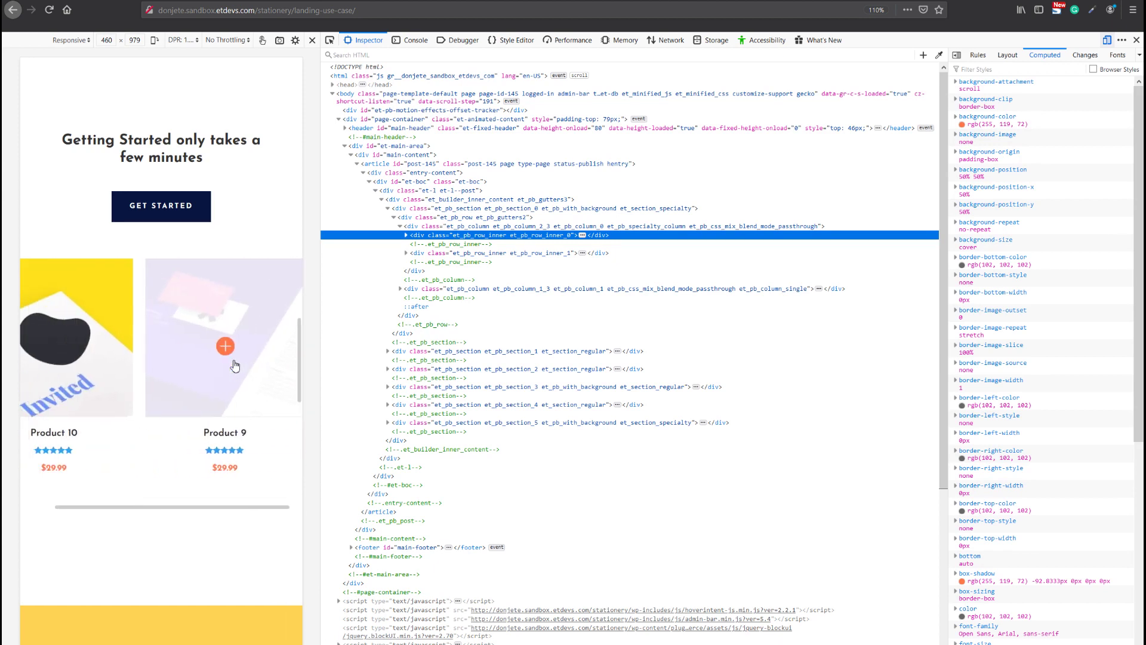
{"action": "scroll", "coordinate": [235, 365], "scroll_direction": "left", "scroll_amount": 2}
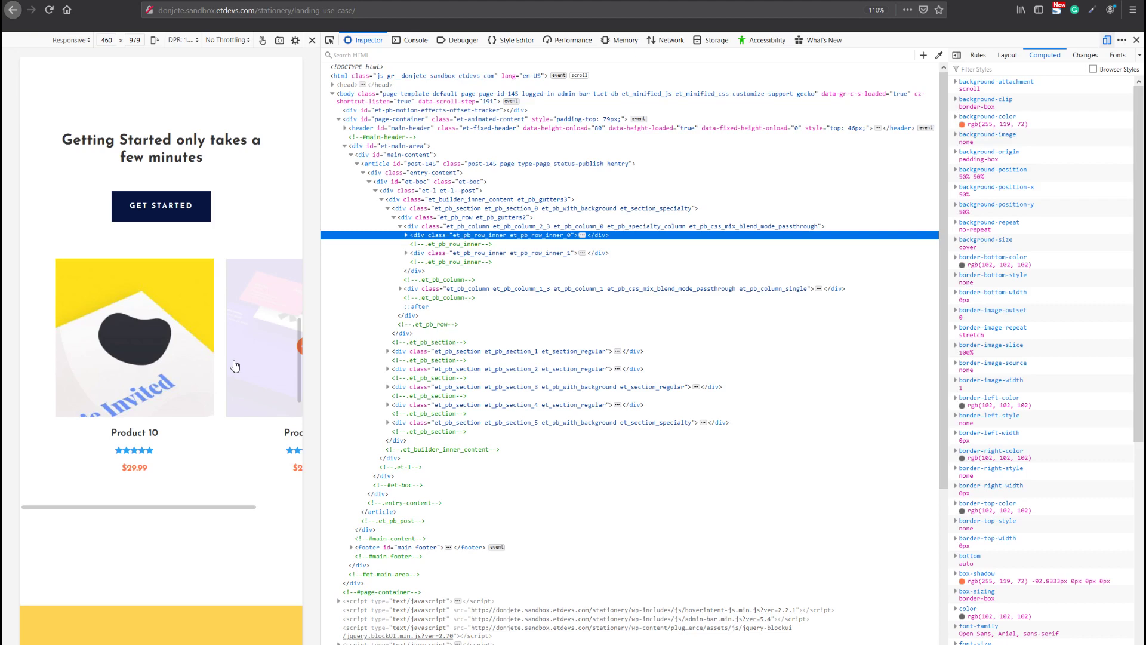
{"action": "left_click", "coordinate": [1136, 40]}
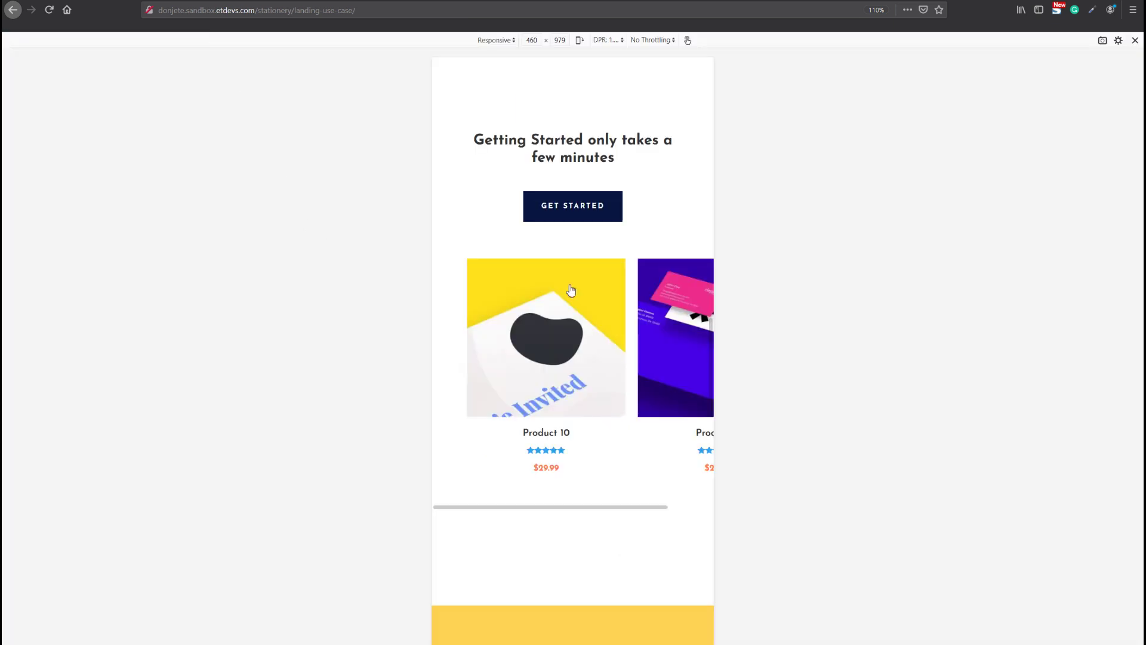
- Swipe through the mobile preview's product cards as far as Product 3 and back to the first card
{"action": "scroll", "coordinate": [634, 343], "scroll_direction": "right", "scroll_amount": 10}
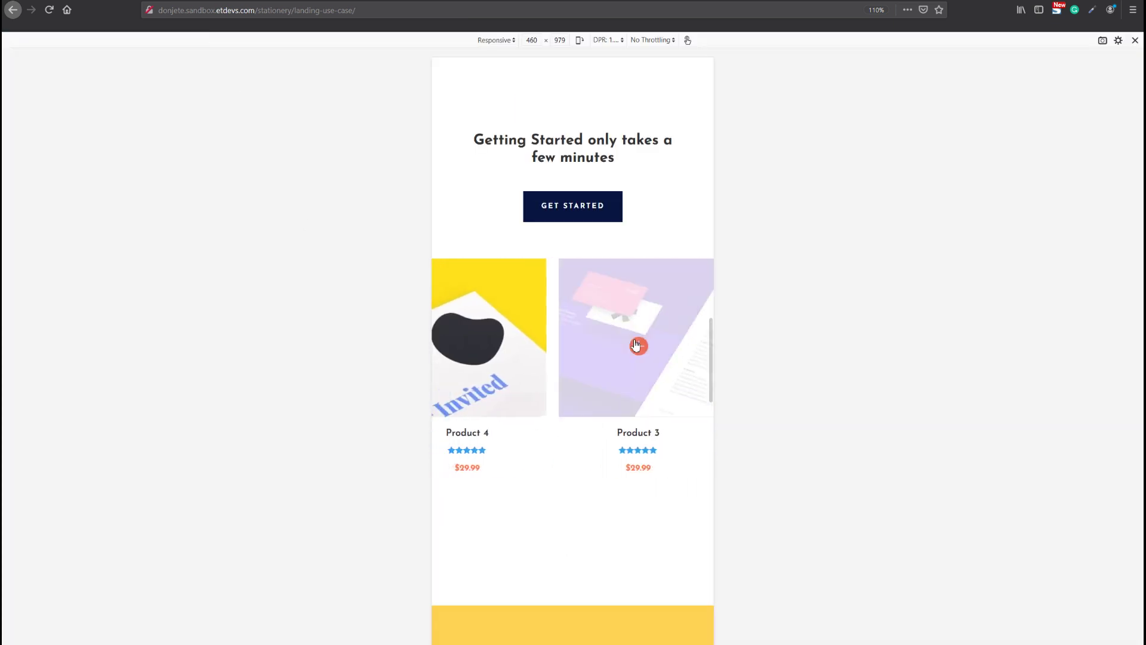
{"action": "scroll", "coordinate": [635, 345], "scroll_direction": "left", "scroll_amount": 10}
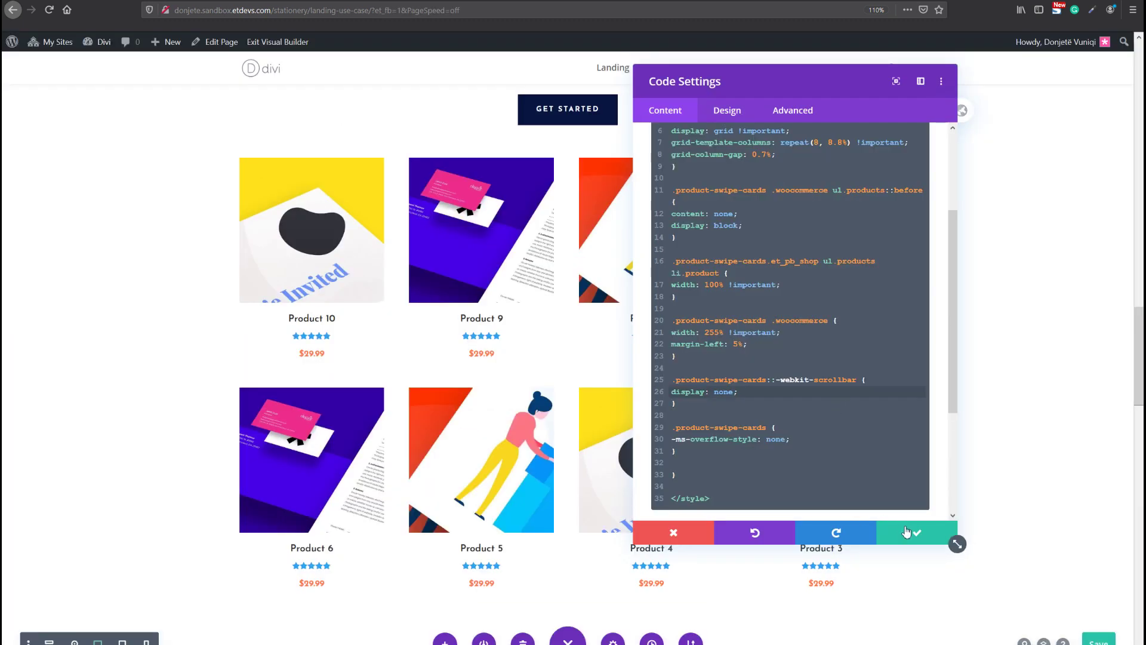
- Save the code settings and set the Shop module's product count to 4
{"action": "left_click", "coordinate": [913, 533]}
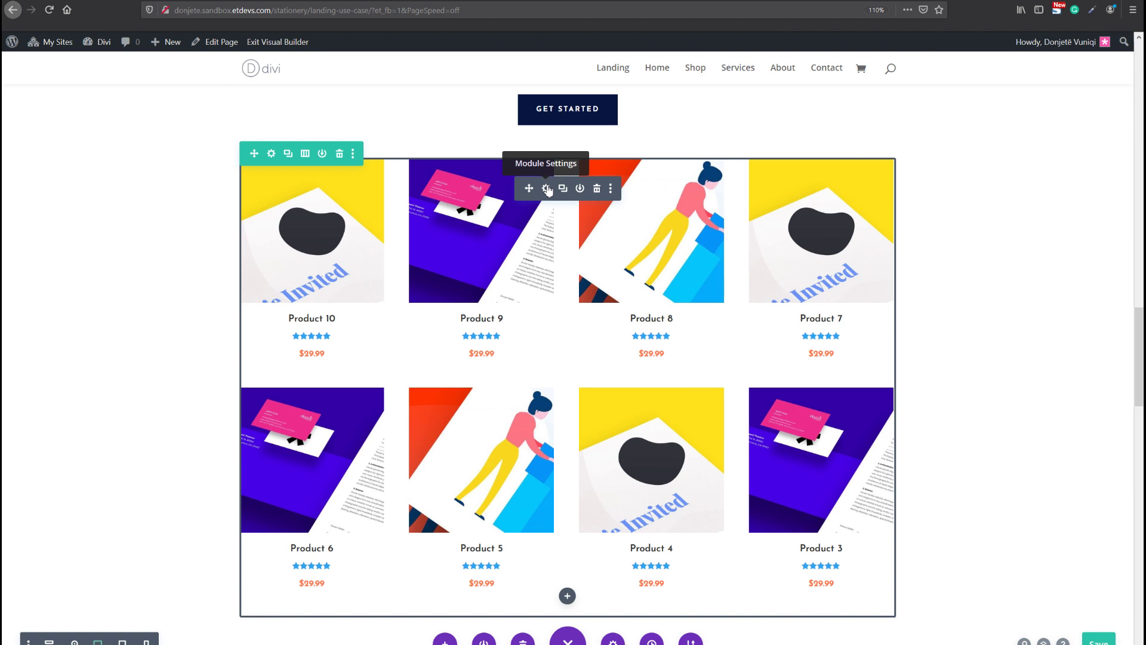
{"action": "left_click", "coordinate": [546, 189]}
{"action": "left_click_drag", "start_coordinate": [675, 257], "coordinate": [643, 257]}
{"action": "type", "text": "4"}
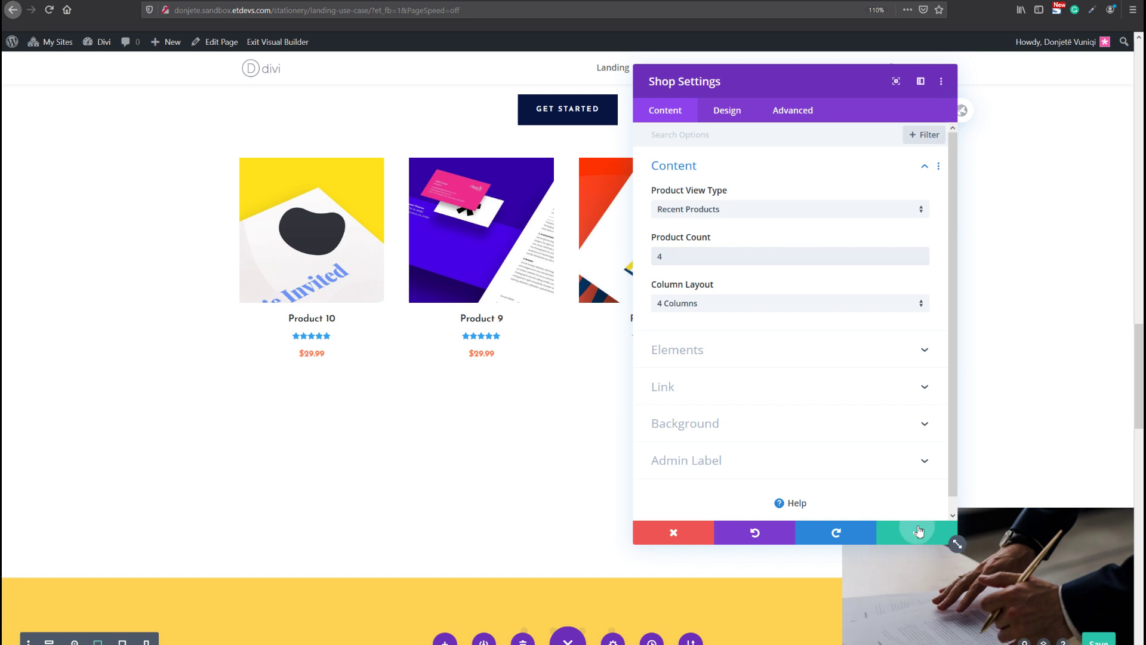
{"action": "left_click", "coordinate": [919, 525]}
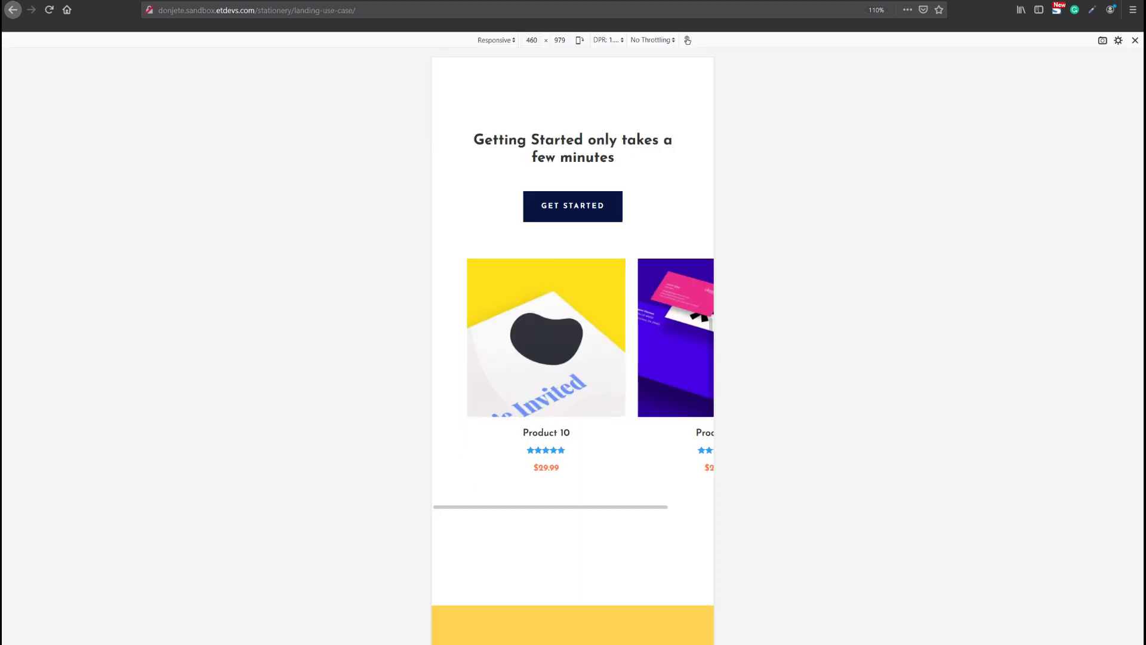
- Reload the live mobile preview and swipe the product cards to Product 7 and back
{"action": "key", "text": "F5"}
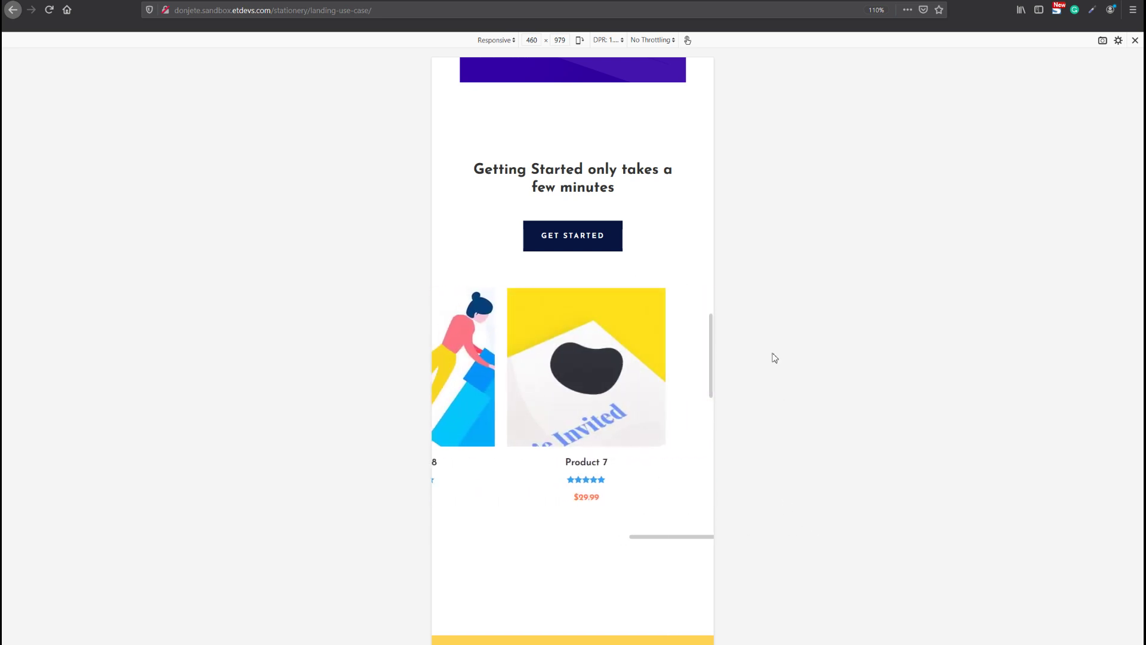
{"action": "left_click_drag", "start_coordinate": [681, 540], "coordinate": [450, 534]}
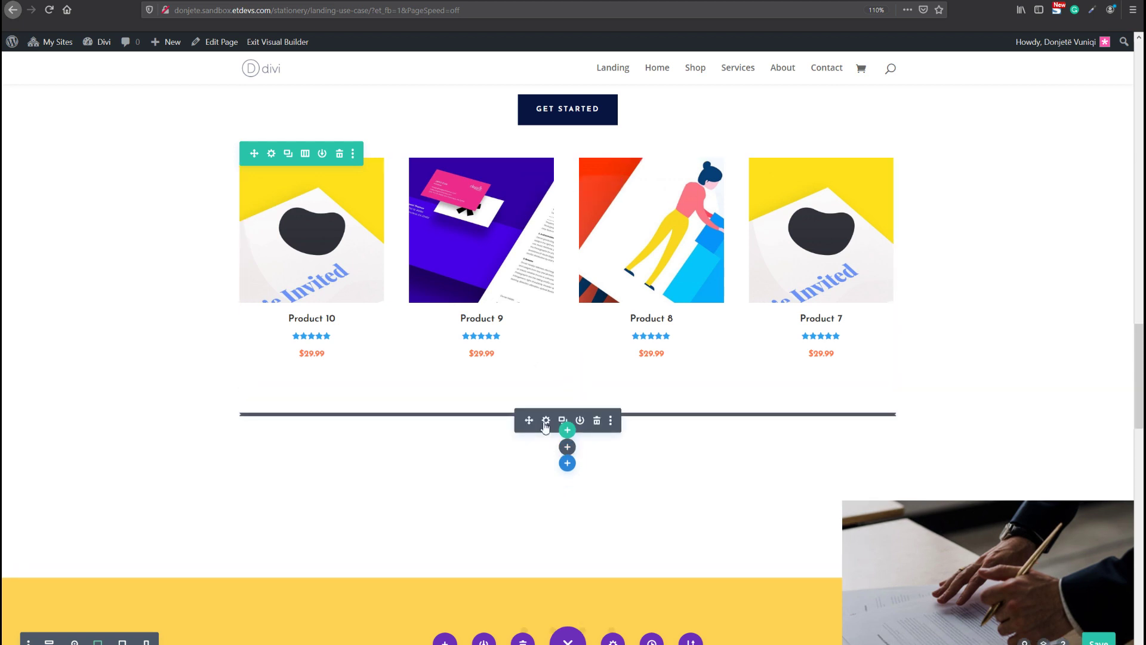
- In the Code module below the products, change the CSS grid-template-columns value to repeat(4, 14%)
{"action": "left_click", "coordinate": [545, 421]}
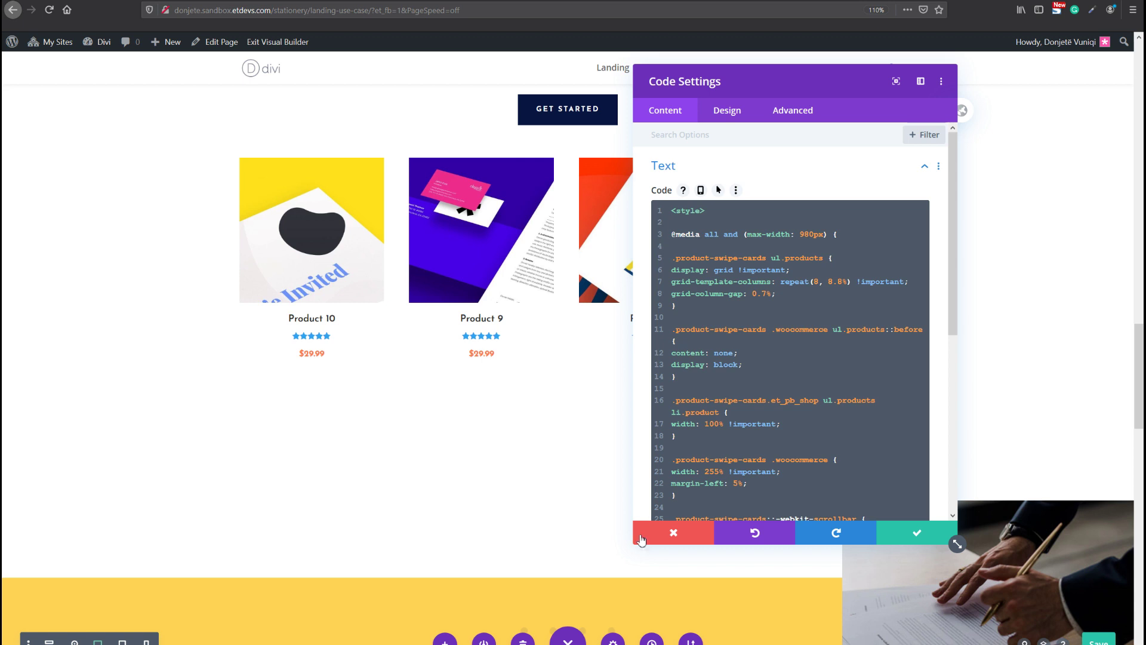
{"action": "left_click", "coordinate": [818, 282]}
{"action": "key", "text": "BackSpace"}
{"action": "type", "text": "4"}
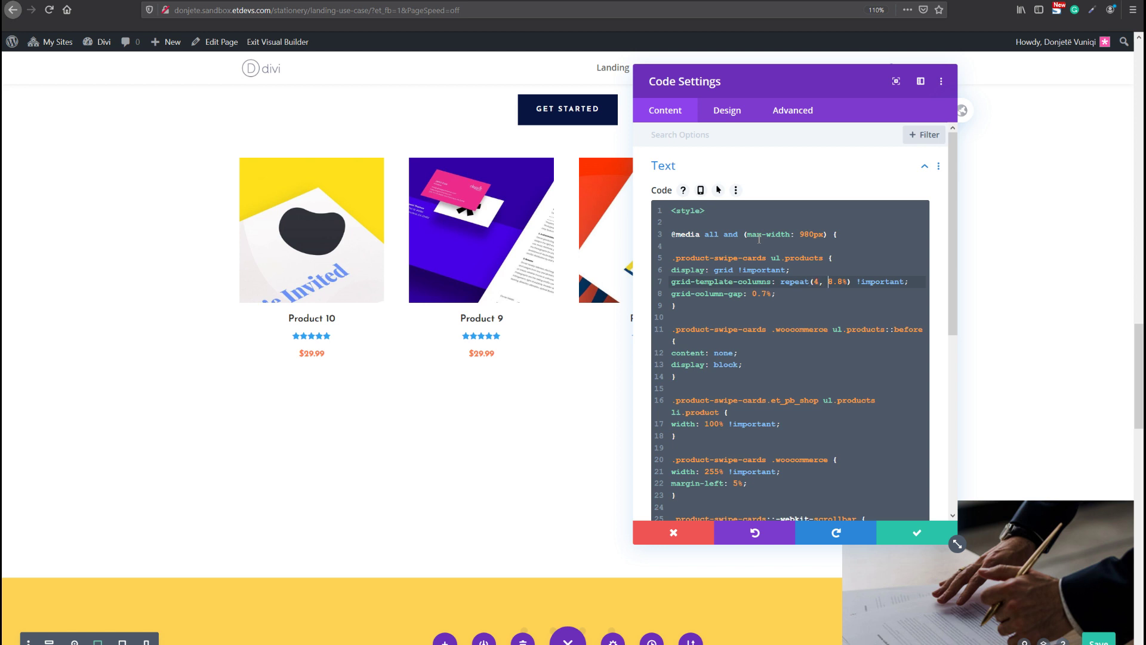
{"action": "key", "text": "BackSpace"}
{"action": "key", "text": "BackSpace"}
{"action": "key", "text": "BackSpace"}
{"action": "type", "text": "14"}
- Set the width in the .product-swipe-cards .woocommerce rule to 150% and save the page
{"action": "left_click", "coordinate": [719, 459]}
{"action": "left_click_drag", "start_coordinate": [709, 471], "coordinate": [713, 471]}
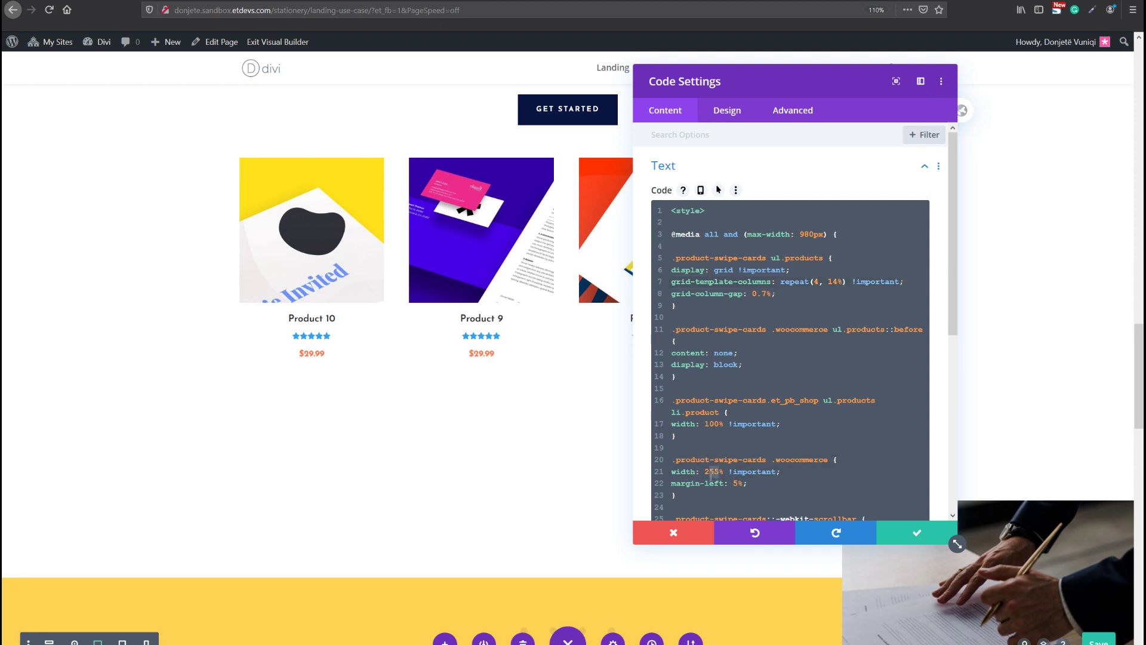
{"action": "type", "text": "150"}
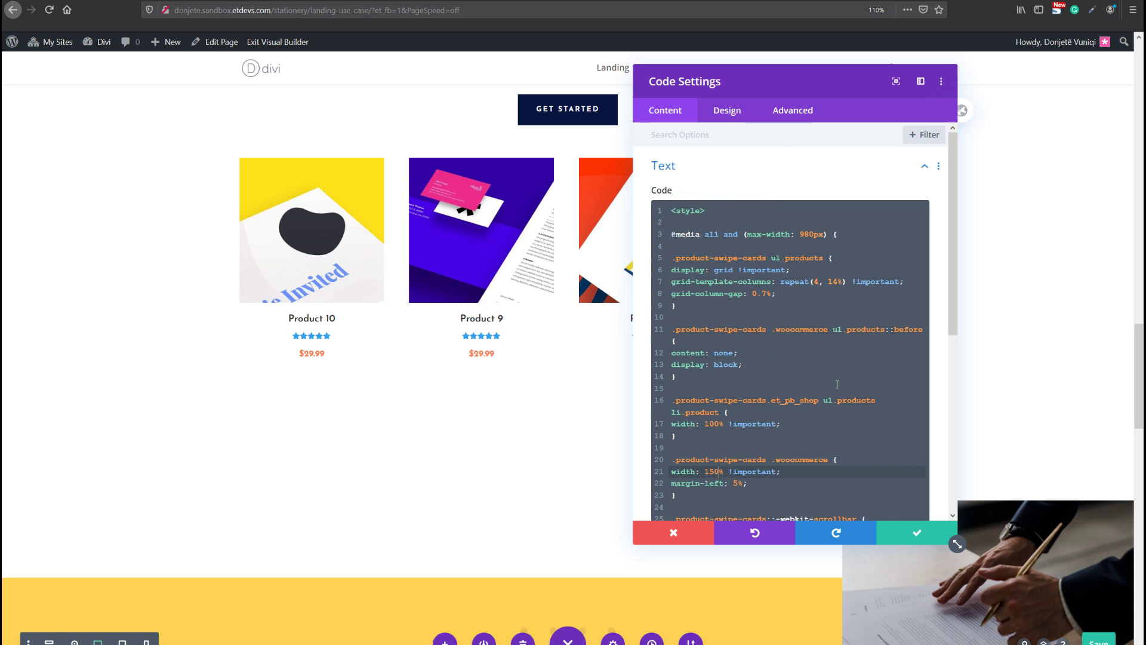
{"action": "left_click", "coordinate": [1092, 641]}
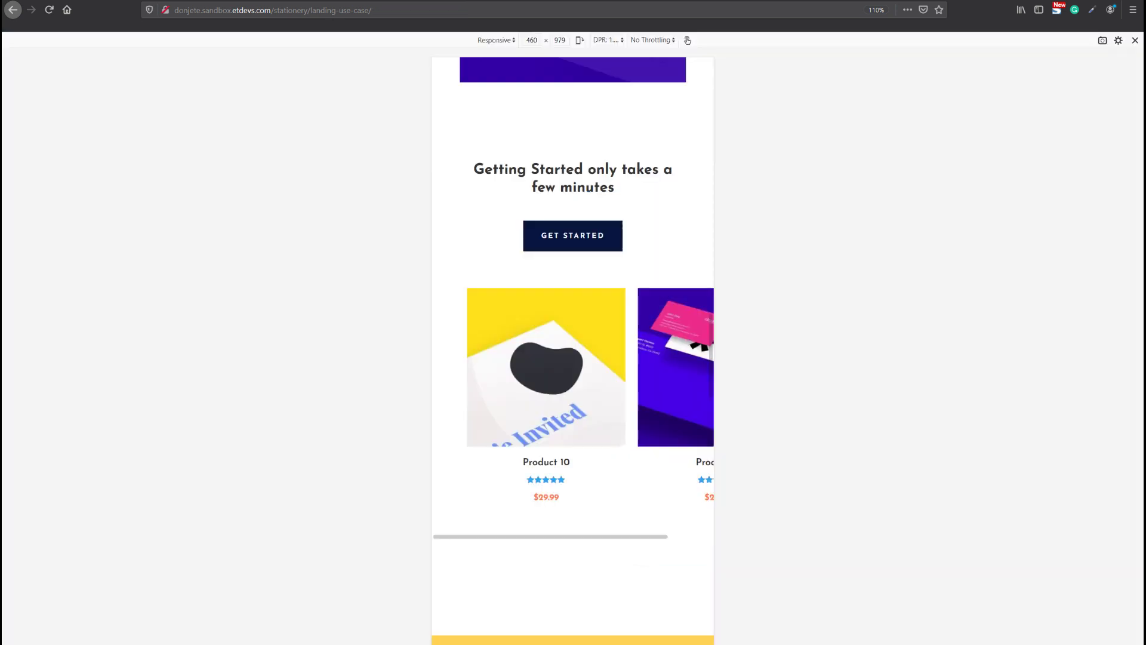
- Reload the live mobile preview and check the spacing of the four product cards by swiping through them
{"action": "key", "text": "F5"}
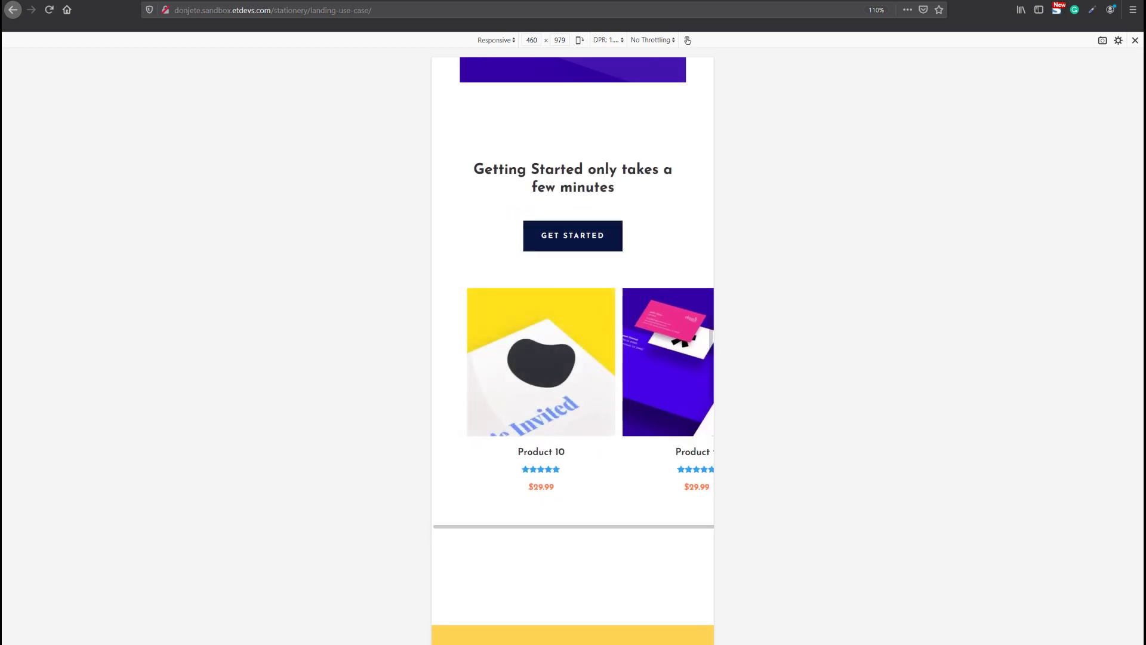
{"action": "scroll", "coordinate": [653, 401], "scroll_direction": "down", "scroll_amount": 3}
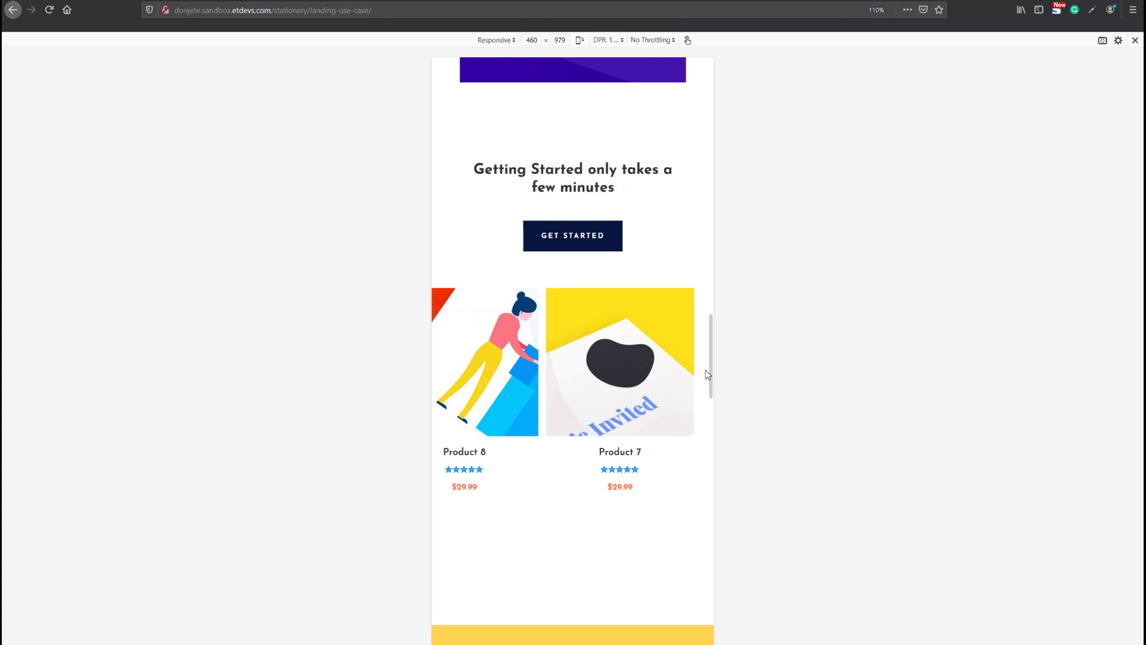
{"action": "scroll", "coordinate": [499, 352], "scroll_direction": "up", "scroll_amount": 2}
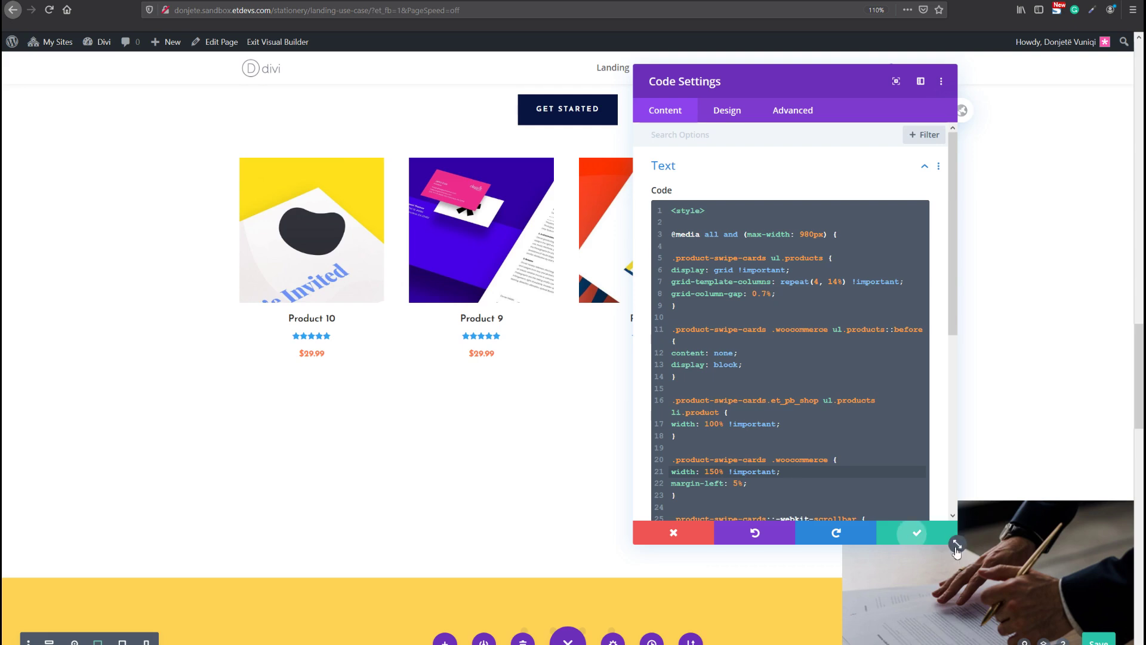
- Close the code settings, keeping the changes, and duplicate the product row directly below the original
{"action": "left_click", "coordinate": [913, 529]}
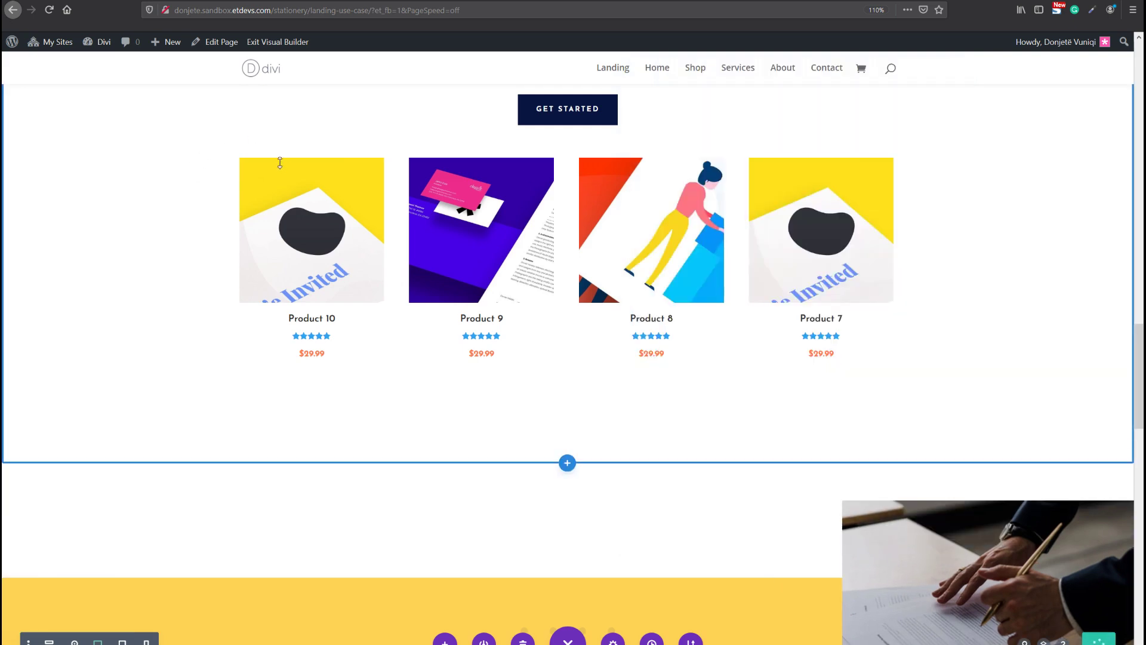
{"action": "mouse_move", "coordinate": [272, 163]}
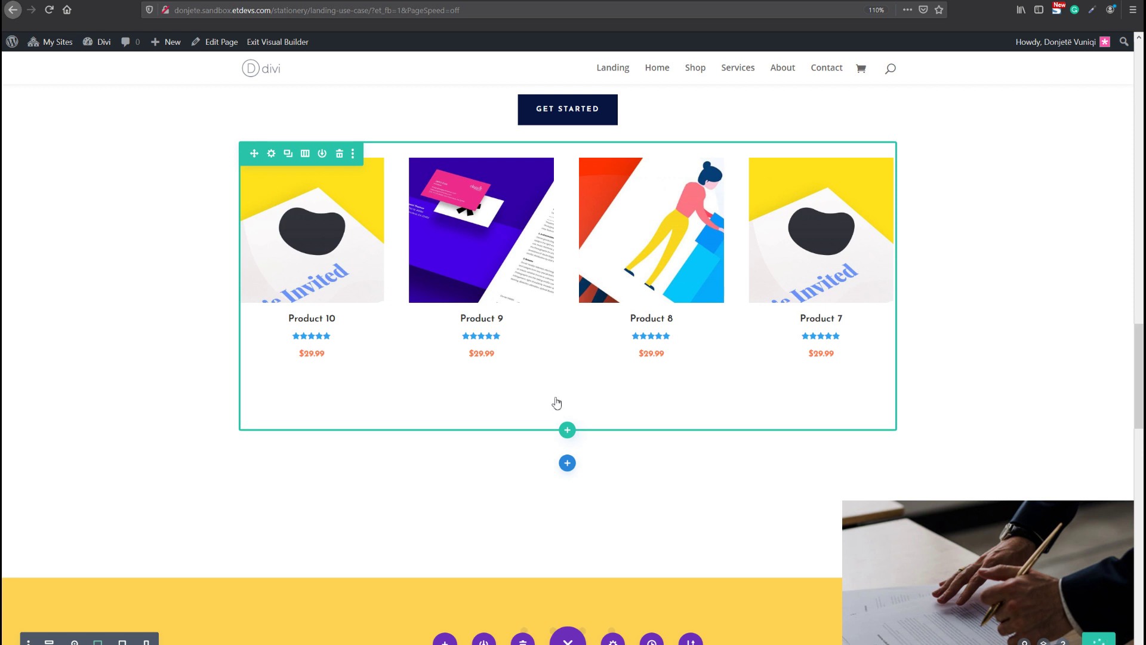
{"action": "scroll", "coordinate": [569, 435], "scroll_direction": "down", "scroll_amount": 3}
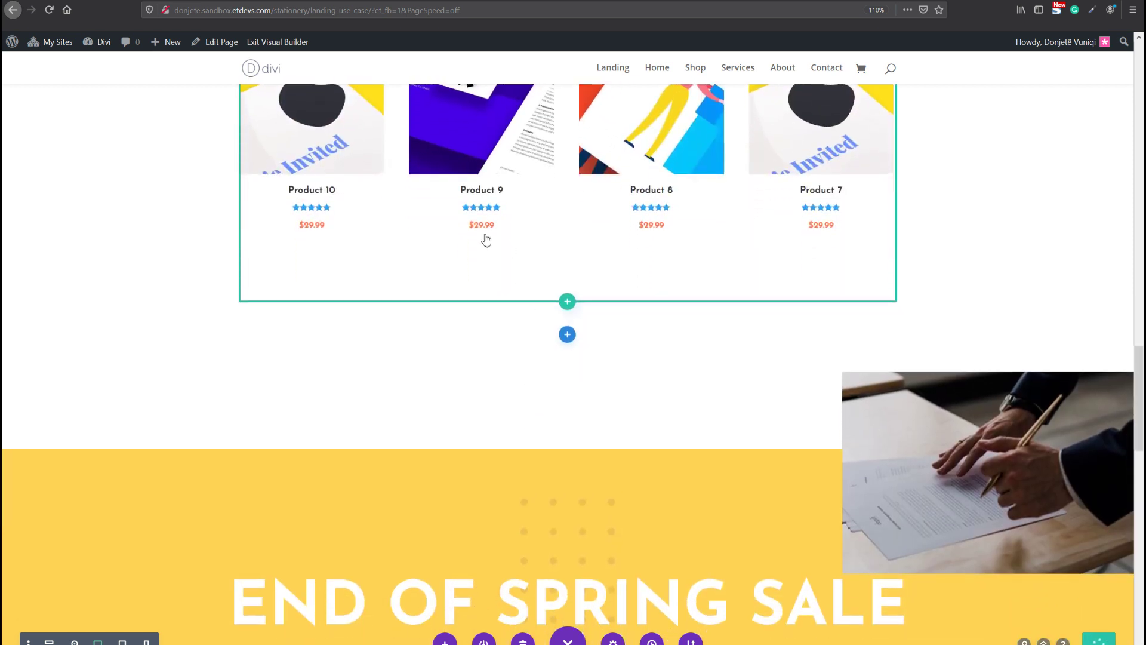
{"action": "scroll", "coordinate": [546, 493], "scroll_direction": "down", "scroll_amount": 3}
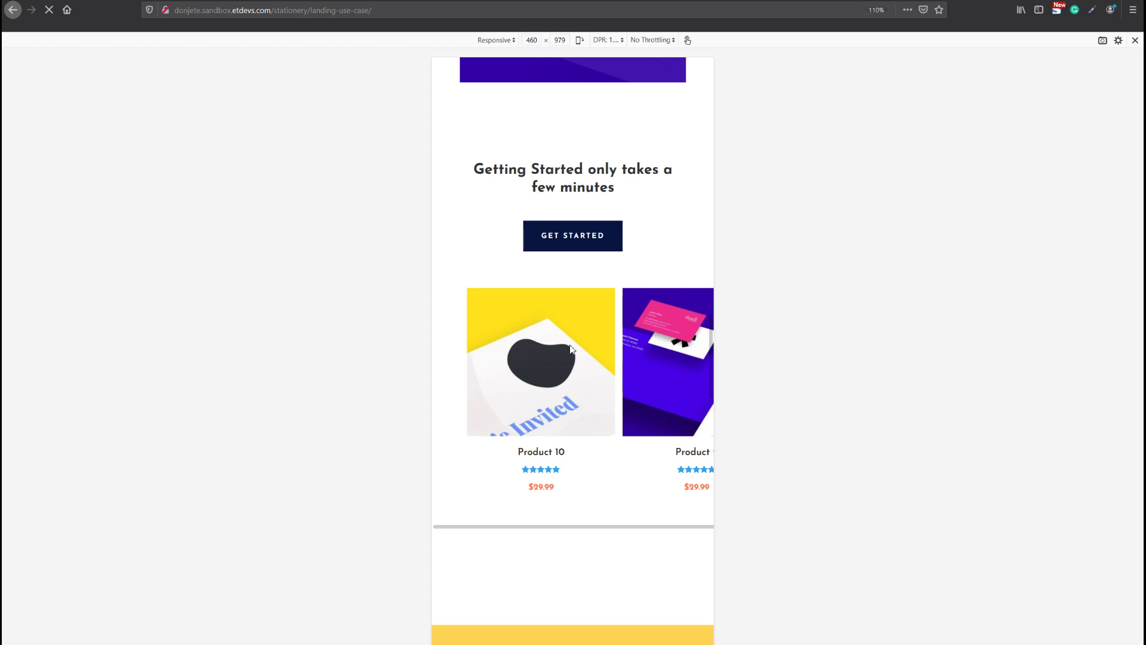
{"action": "scroll", "coordinate": [571, 351], "scroll_direction": "down", "scroll_amount": 3}
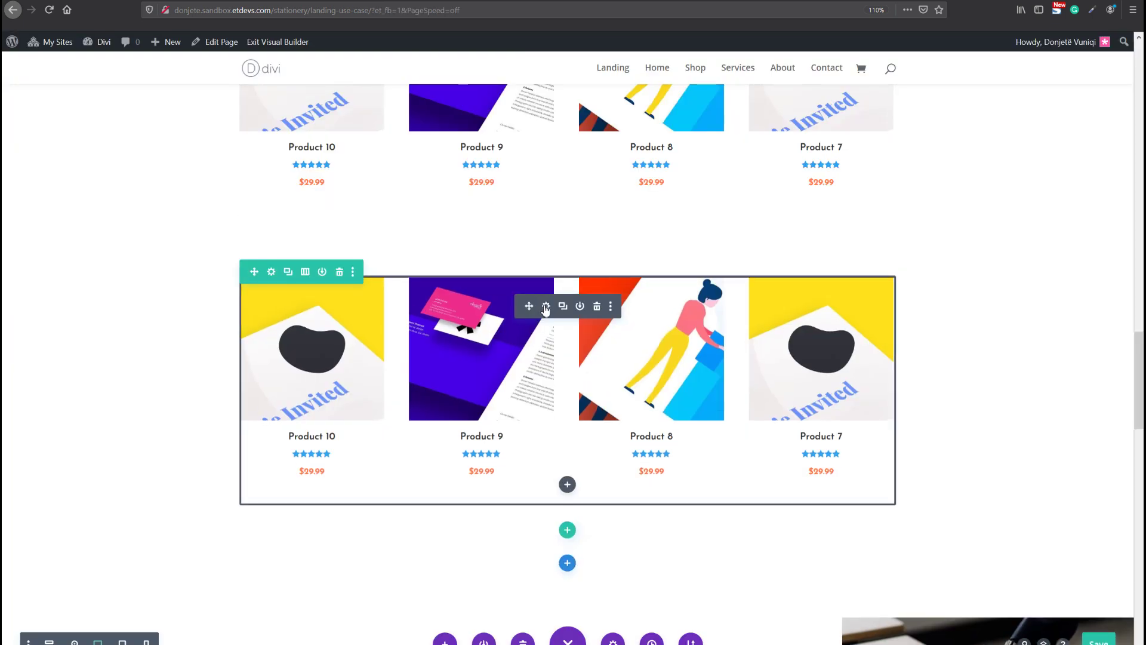
- Remove the CSS class from the Shop module in the duplicated row
{"action": "left_click", "coordinate": [546, 306]}
{"action": "left_click", "coordinate": [793, 110]}
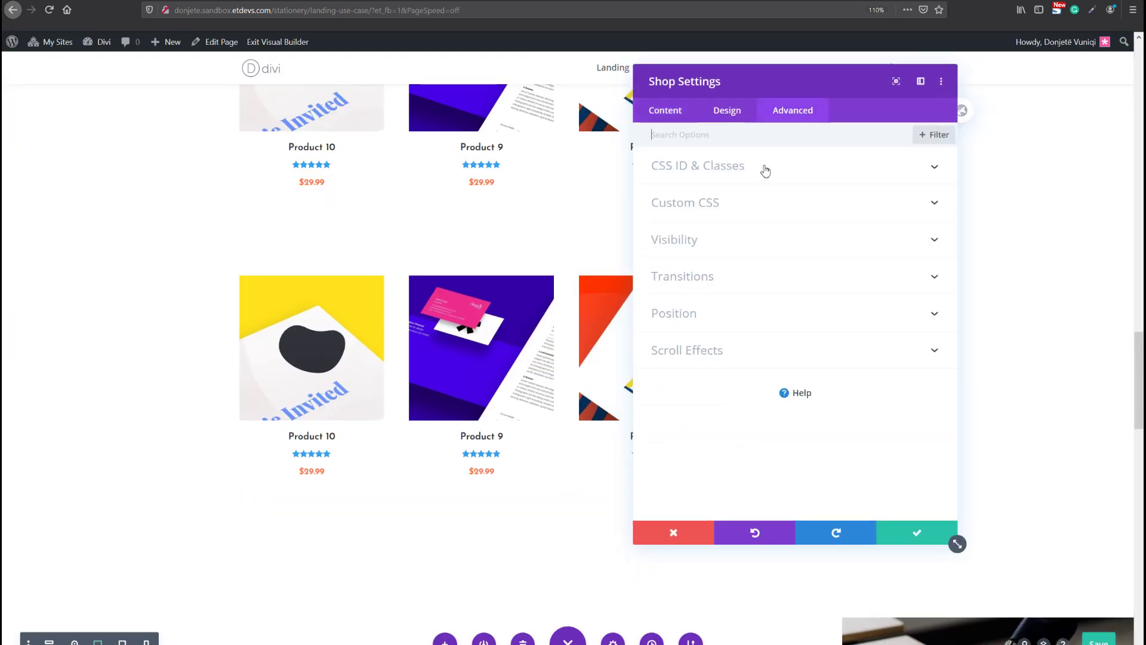
{"action": "left_click", "coordinate": [744, 178]}
{"action": "left_click", "coordinate": [712, 261]}
{"action": "key", "text": "ctrl+a"}
{"action": "key", "text": "BackSpace"}
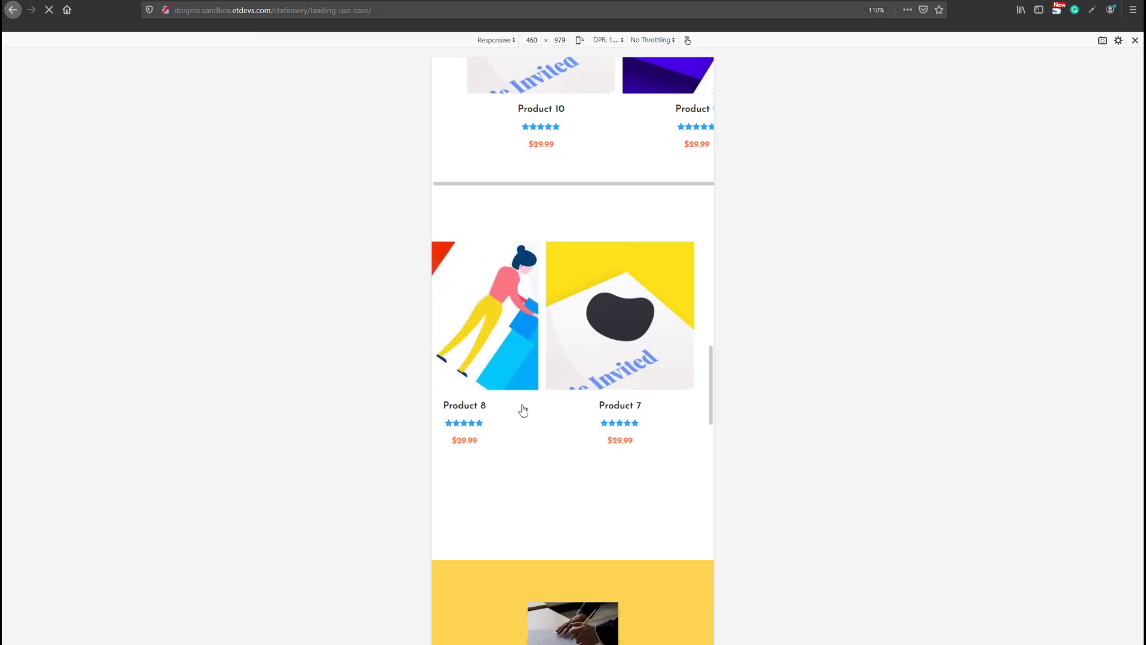
- Compare the duplicated shop without the CSS class with the swipeable product cards above it in the live mobile preview
{"action": "scroll", "coordinate": [457, 549], "scroll_direction": "down", "scroll_amount": 5}
{"action": "scroll", "coordinate": [567, 358], "scroll_direction": "down", "scroll_amount": 5}
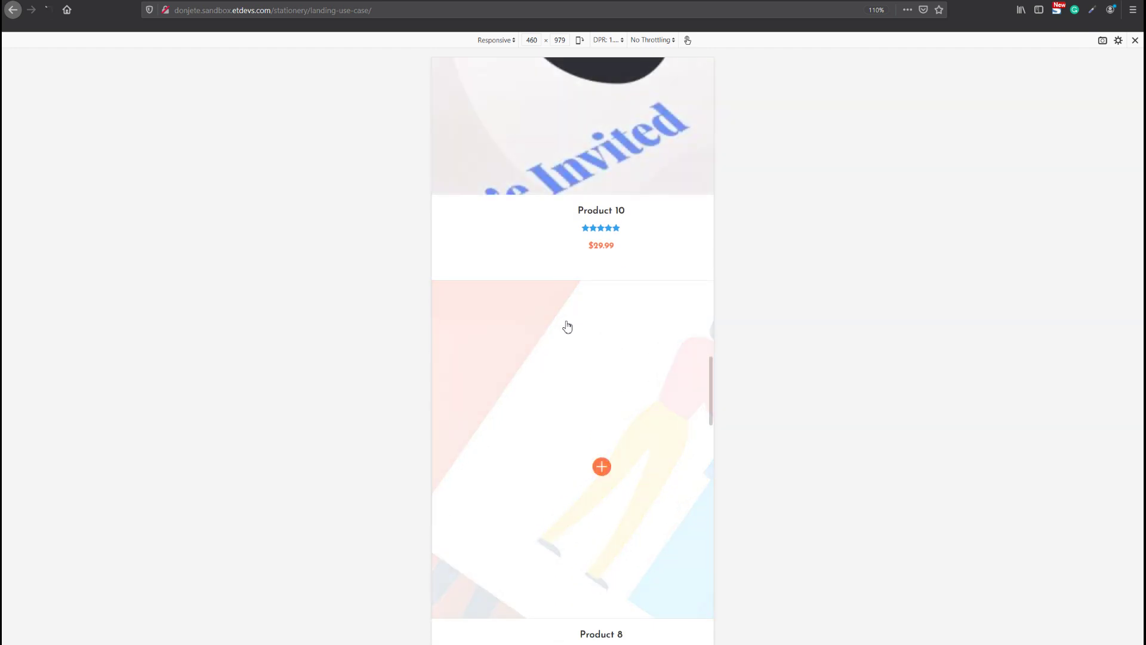
{"action": "scroll", "coordinate": [603, 299], "scroll_direction": "up", "scroll_amount": 5}
{"action": "scroll", "coordinate": [603, 295], "scroll_direction": "down", "scroll_amount": 3}
{"action": "scroll", "coordinate": [623, 372], "scroll_direction": "up", "scroll_amount": 3}
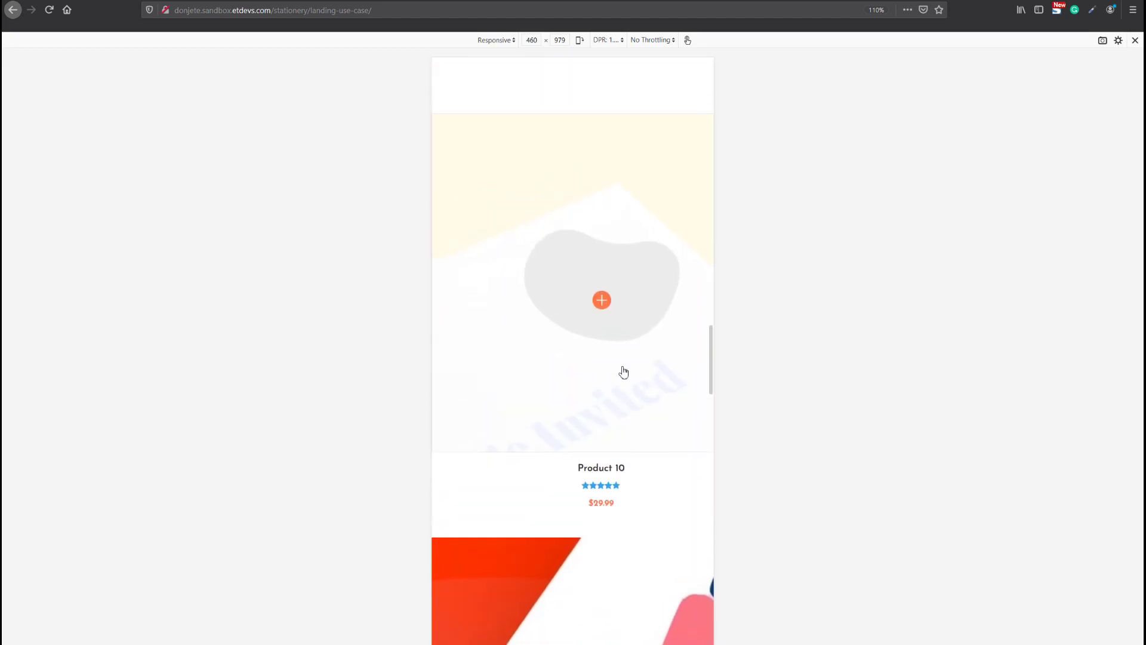
{"action": "scroll", "coordinate": [623, 370], "scroll_direction": "up", "scroll_amount": 4}
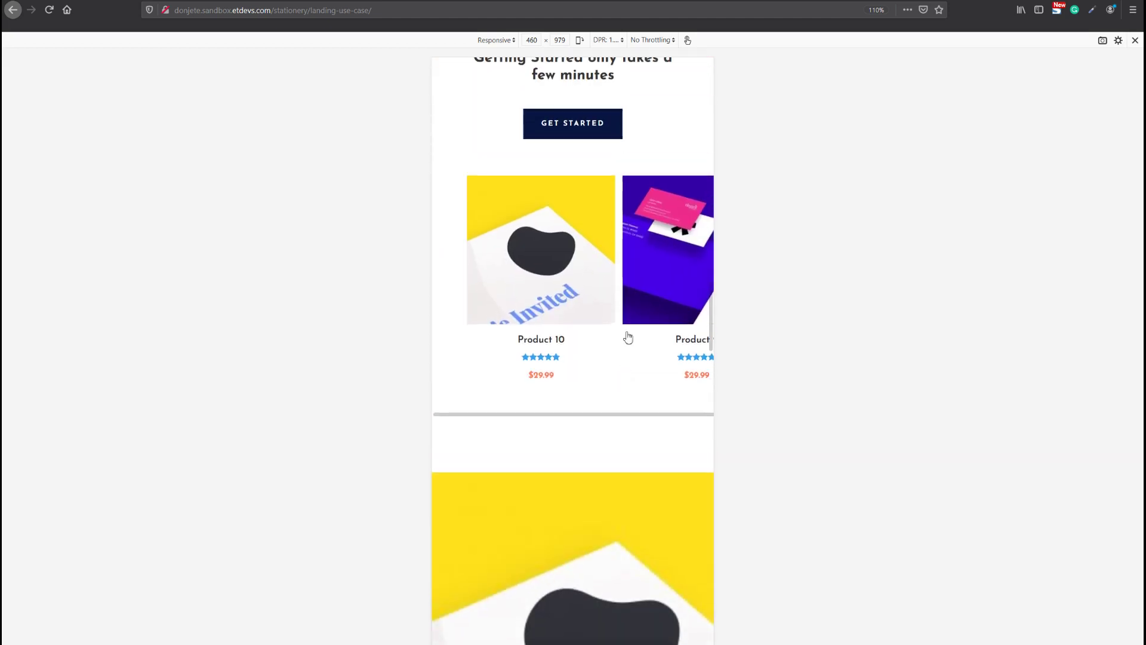
{"action": "scroll", "coordinate": [642, 257], "scroll_direction": "right", "scroll_amount": 4}
{"action": "scroll", "coordinate": [641, 257], "scroll_direction": "left", "scroll_amount": 4}
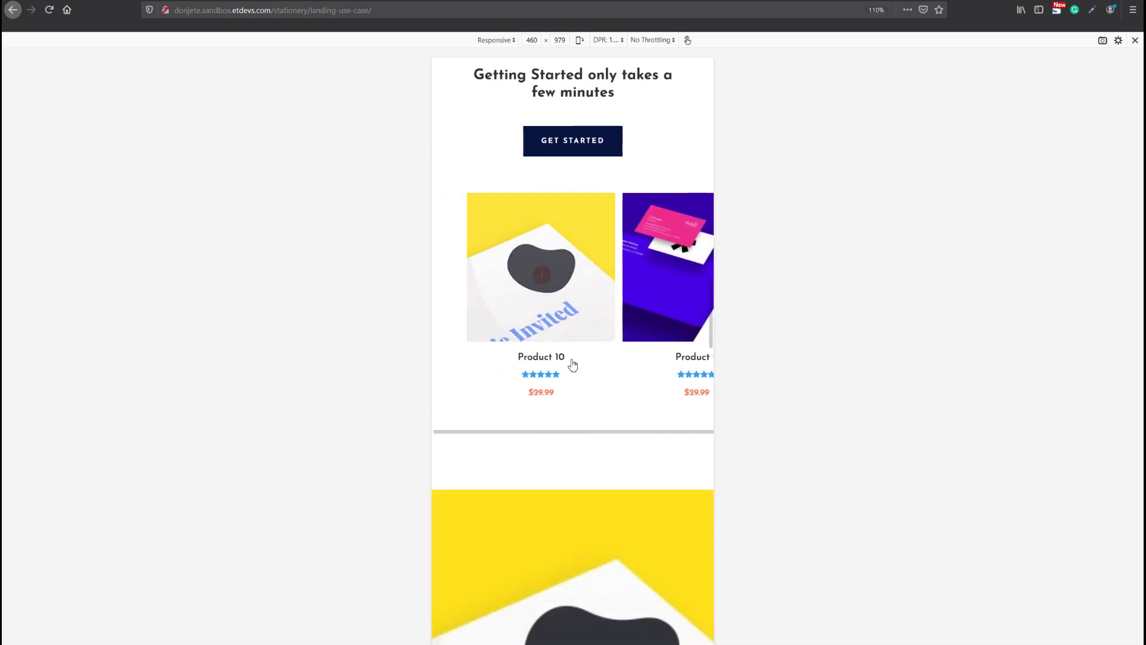